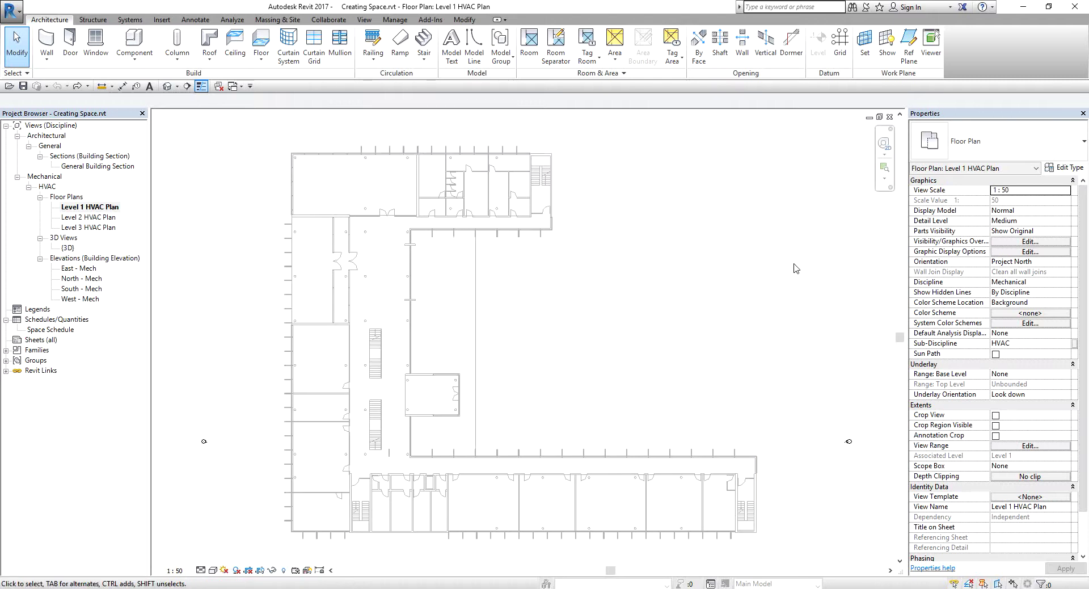
Turn on Room Bounding in the type properties of the linked model RME Metric - Arch.rvt
{"action": "left_click", "coordinate": [542, 234]}
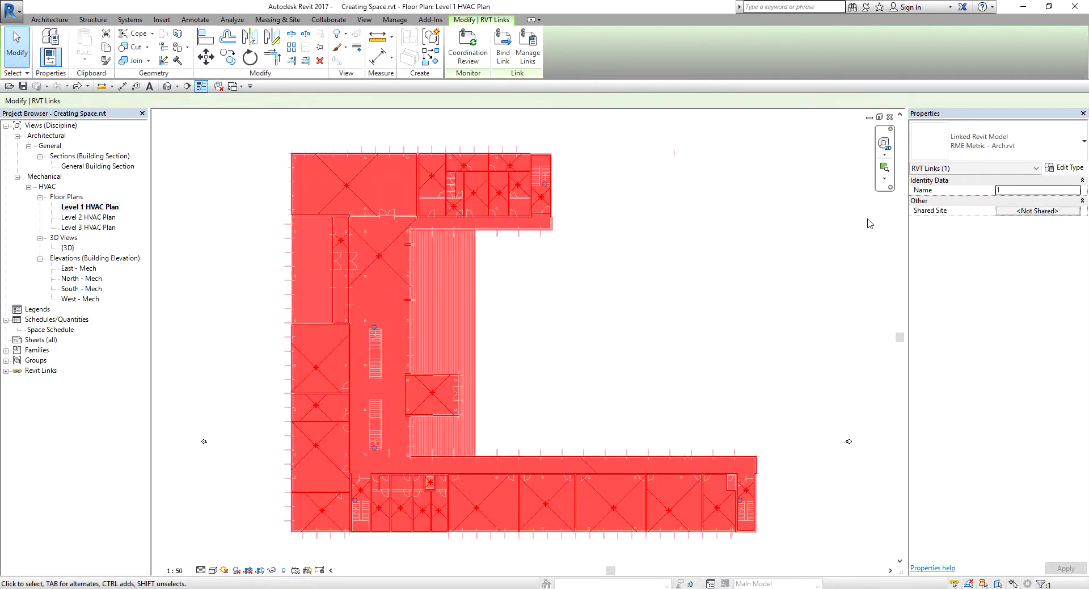
{"action": "left_click", "coordinate": [1068, 168]}
{"action": "left_click", "coordinate": [603, 242]}
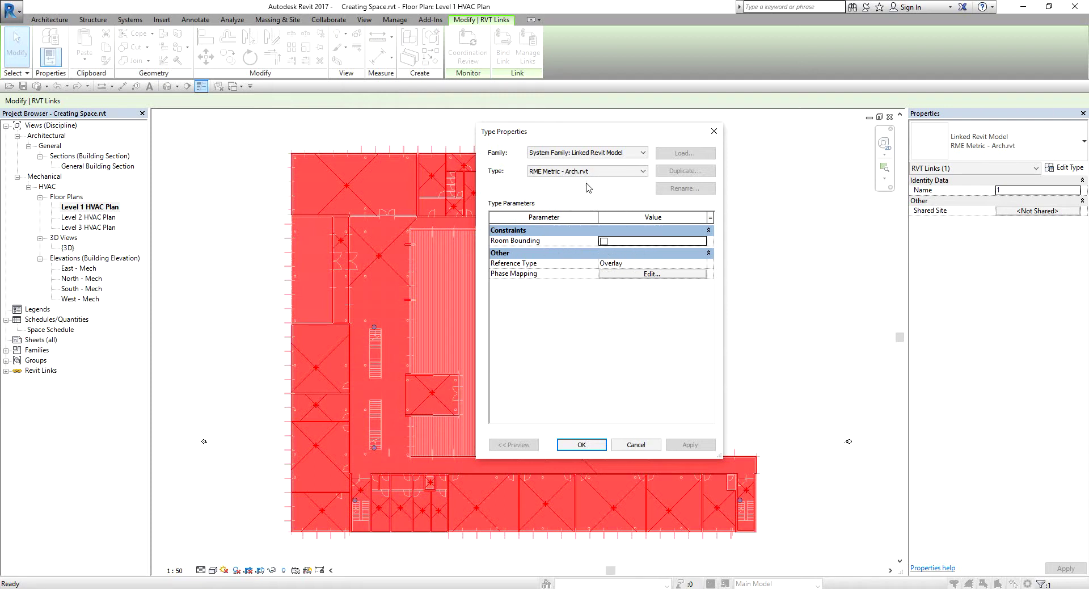
{"action": "left_click", "coordinate": [603, 241]}
{"action": "left_click", "coordinate": [604, 242]}
{"action": "left_click", "coordinate": [604, 241]}
{"action": "left_click", "coordinate": [582, 444]}
{"action": "left_click", "coordinate": [584, 443]}
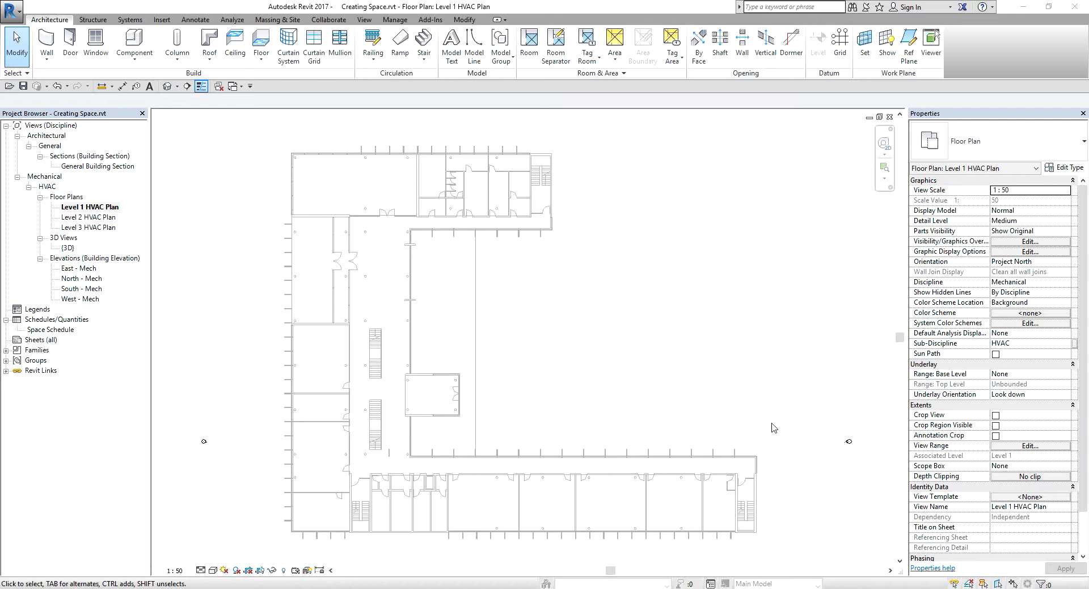
Open the General Building Section view and examine the building levels from Level 1 to Level 4
{"action": "double_click", "coordinate": [114, 170]}
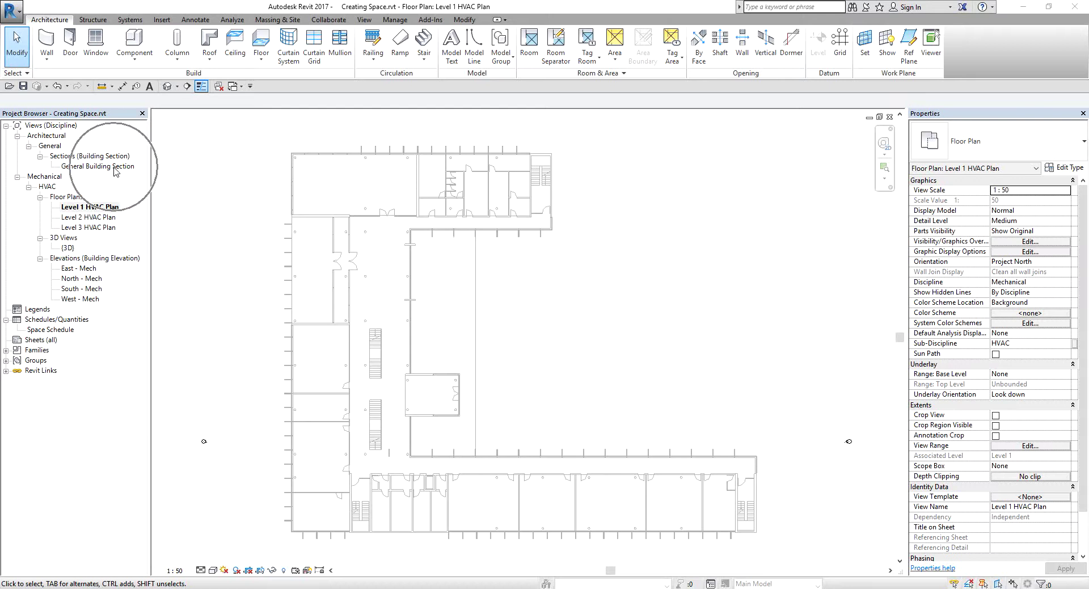
{"action": "scroll", "coordinate": [799, 336], "scroll_direction": "down", "scroll_amount": 4}
{"action": "middle_click_drag", "start_coordinate": [767, 340], "coordinate": [731, 333]}
{"action": "scroll", "coordinate": [693, 389], "scroll_direction": "up", "scroll_amount": 3}
{"action": "scroll", "coordinate": [658, 369], "scroll_direction": "up", "scroll_amount": 1}
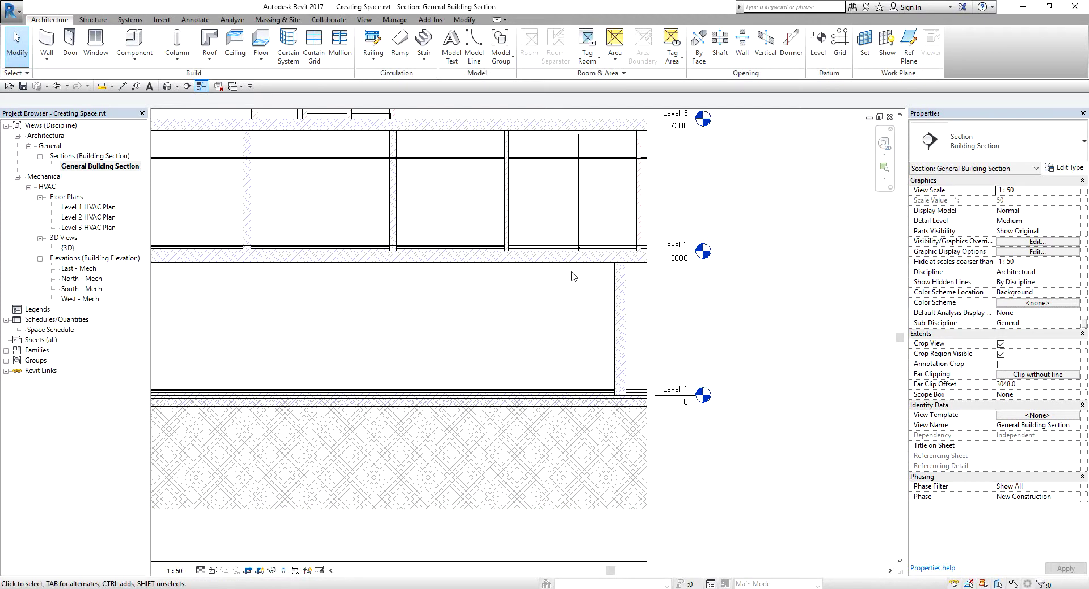
{"action": "middle_click_drag", "start_coordinate": [717, 304], "coordinate": [700, 372]}
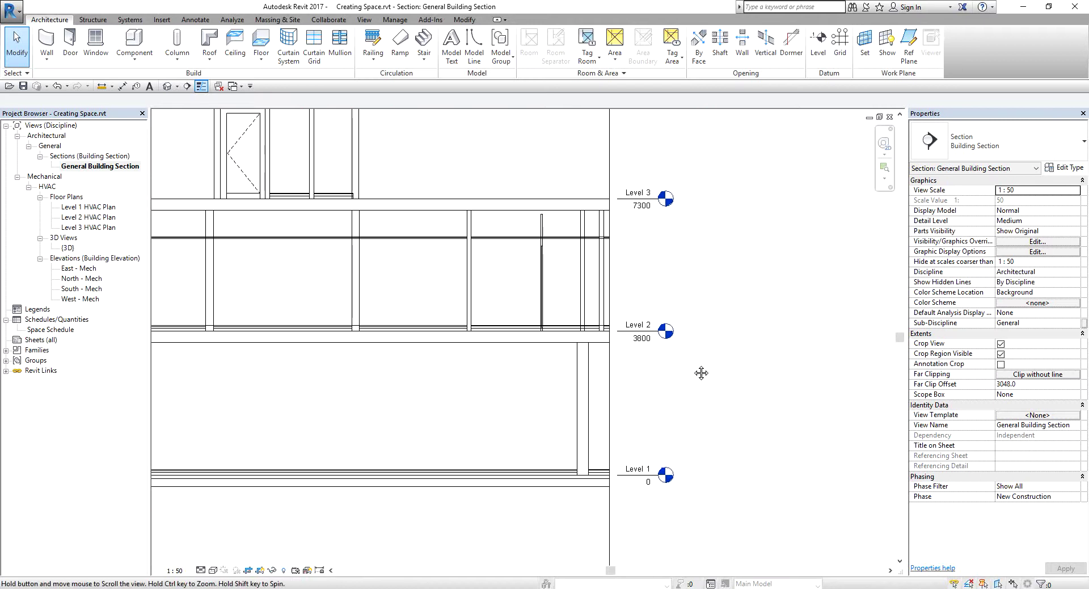
{"action": "scroll", "coordinate": [651, 362], "scroll_direction": "down", "scroll_amount": 1}
{"action": "middle_click_drag", "start_coordinate": [645, 200], "coordinate": [638, 241]}
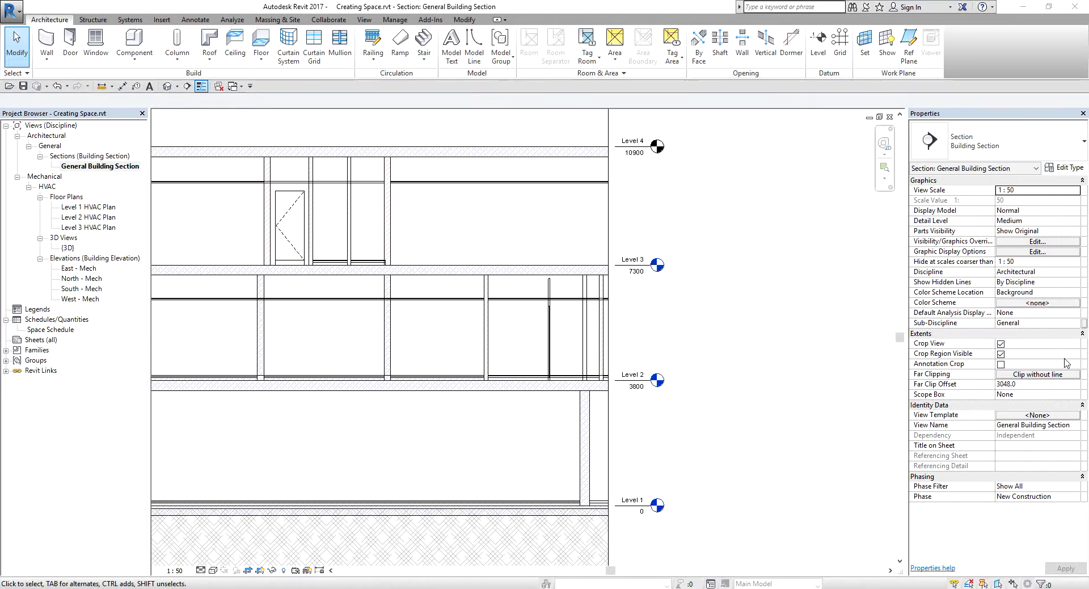
{"action": "left_click", "coordinate": [701, 418]}
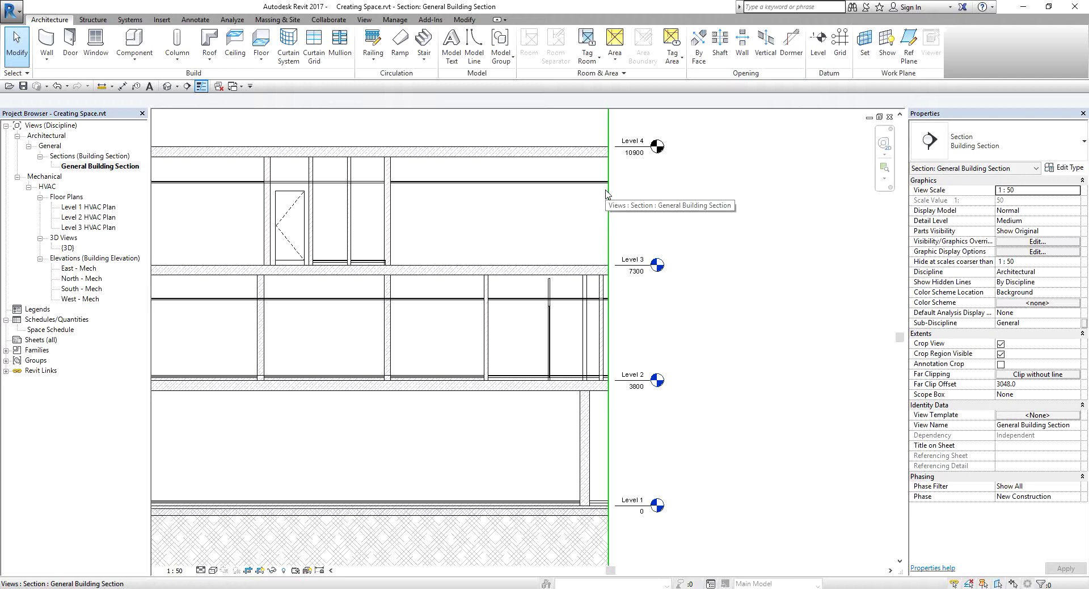
{"action": "left_click", "coordinate": [710, 314]}
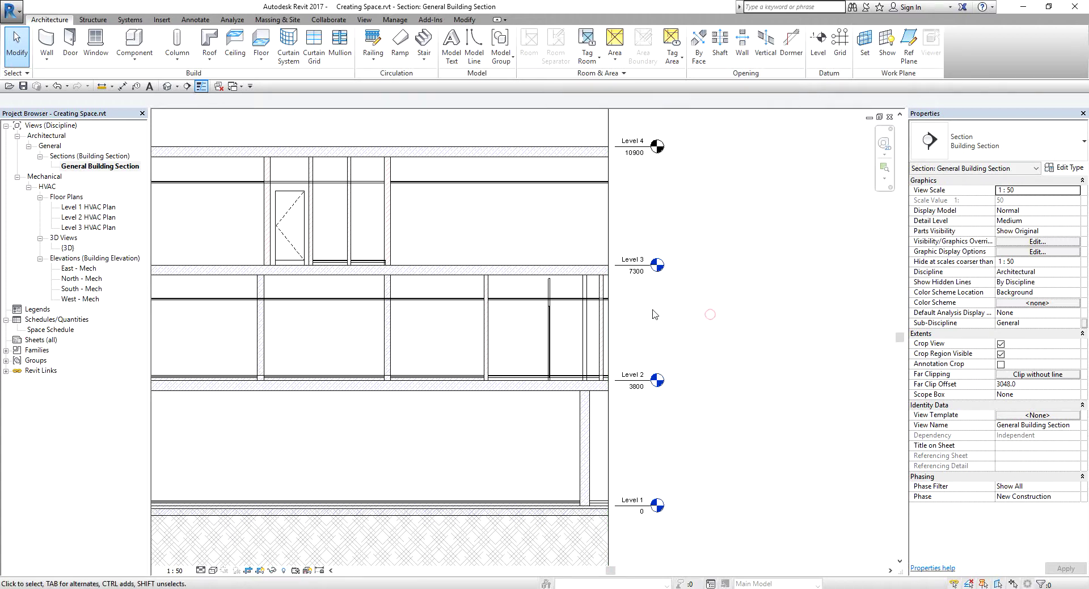
{"action": "scroll", "coordinate": [627, 299], "scroll_direction": "up", "scroll_amount": 2}
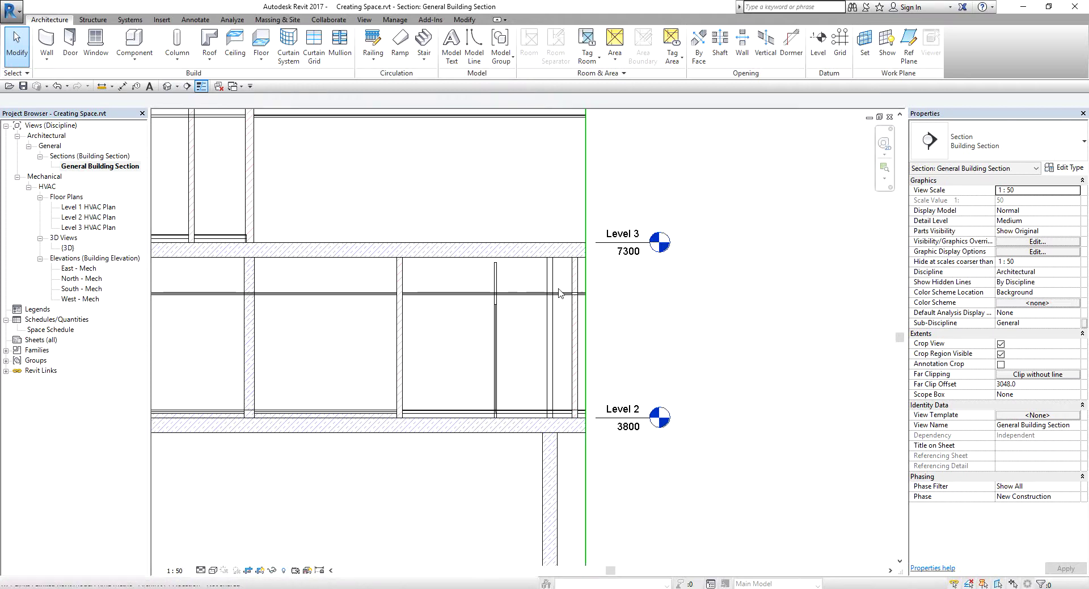
{"action": "scroll", "coordinate": [615, 301], "scroll_direction": "down", "scroll_amount": 2}
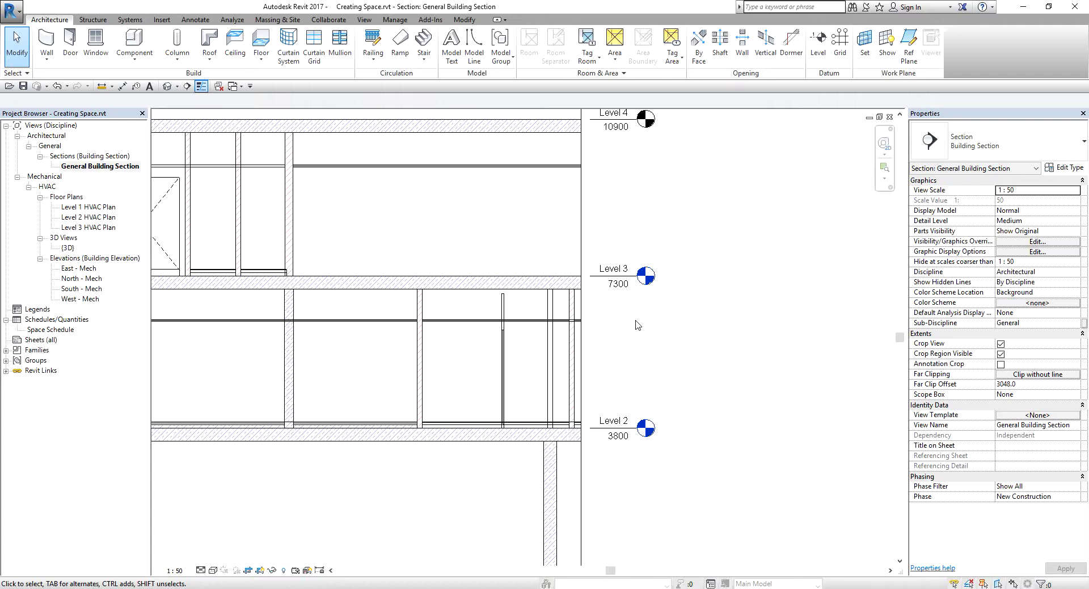
Add levels 1000 mm below Level 3 and Level 4 using Pick Lines with an offset, without making plan views
{"action": "left_click", "coordinate": [68, 23]}
{"action": "left_click", "coordinate": [817, 44]}
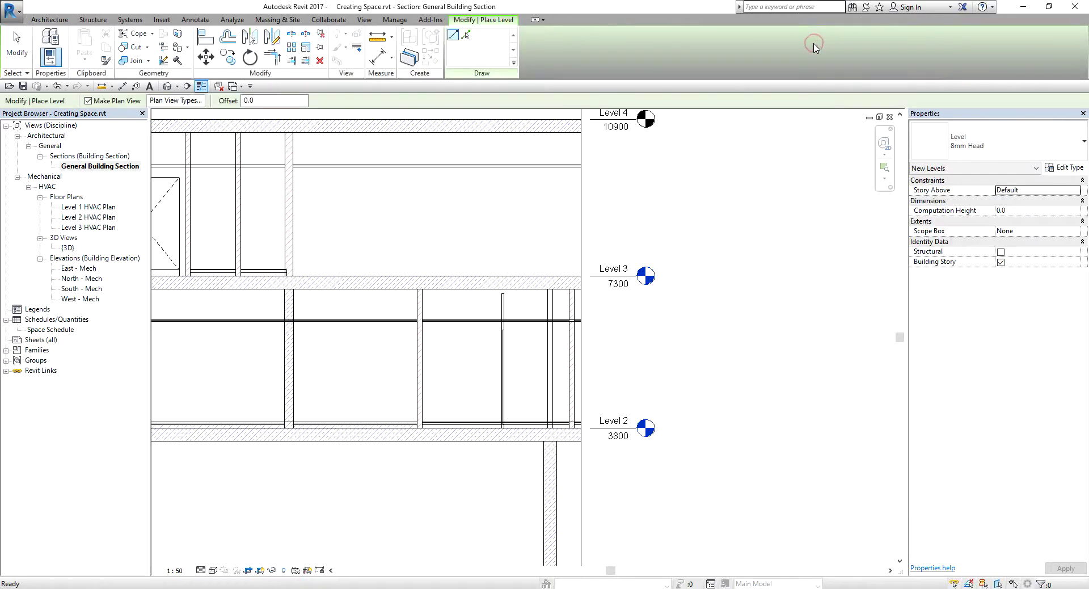
{"action": "left_click", "coordinate": [90, 104]}
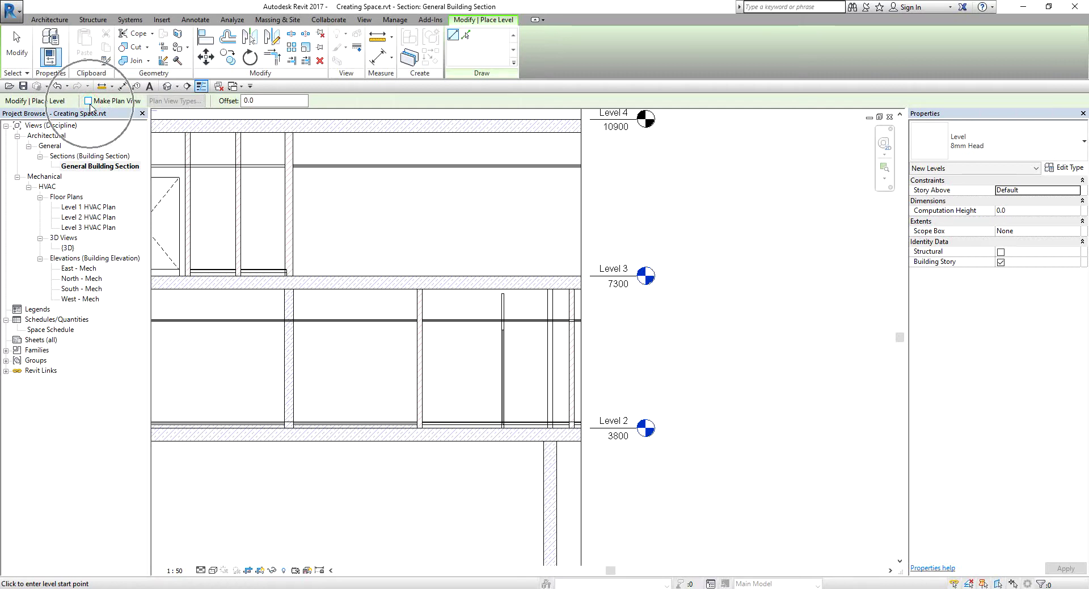
{"action": "left_click", "coordinate": [91, 106]}
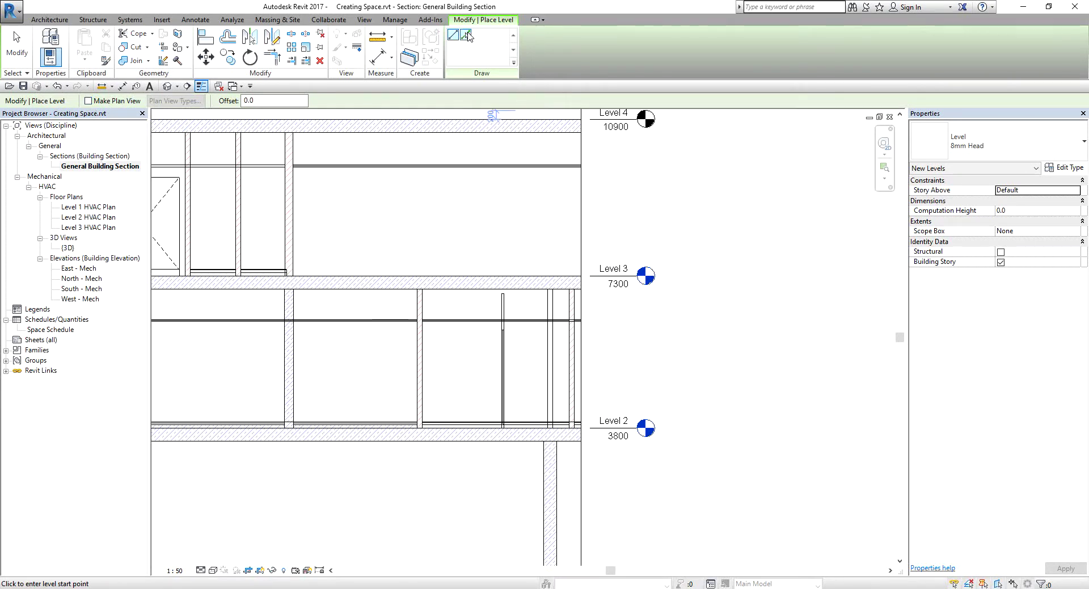
{"action": "left_click", "coordinate": [467, 36]}
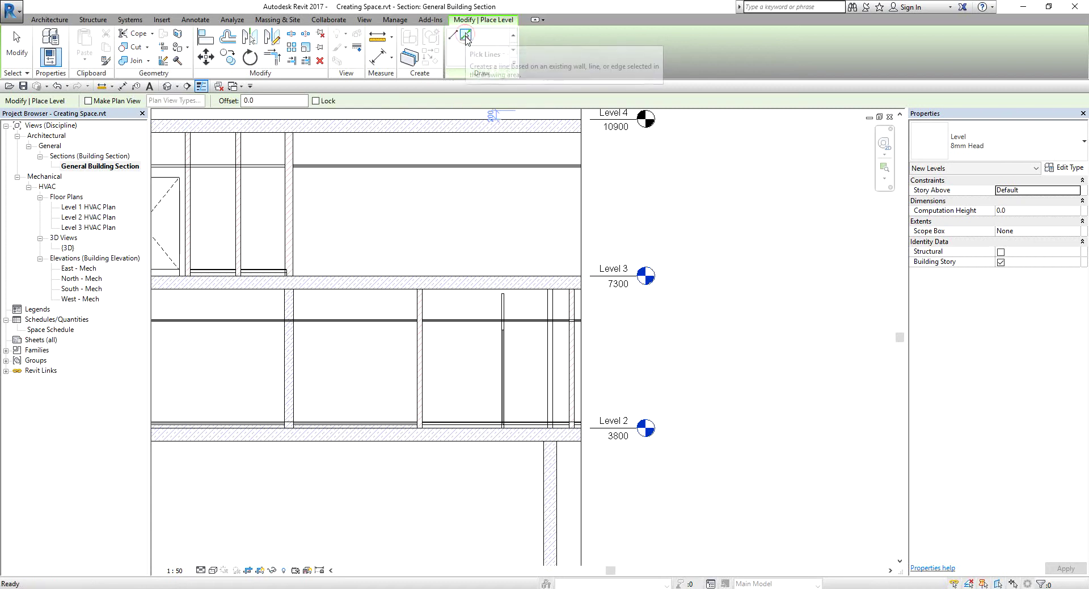
{"action": "left_click", "coordinate": [262, 100]}
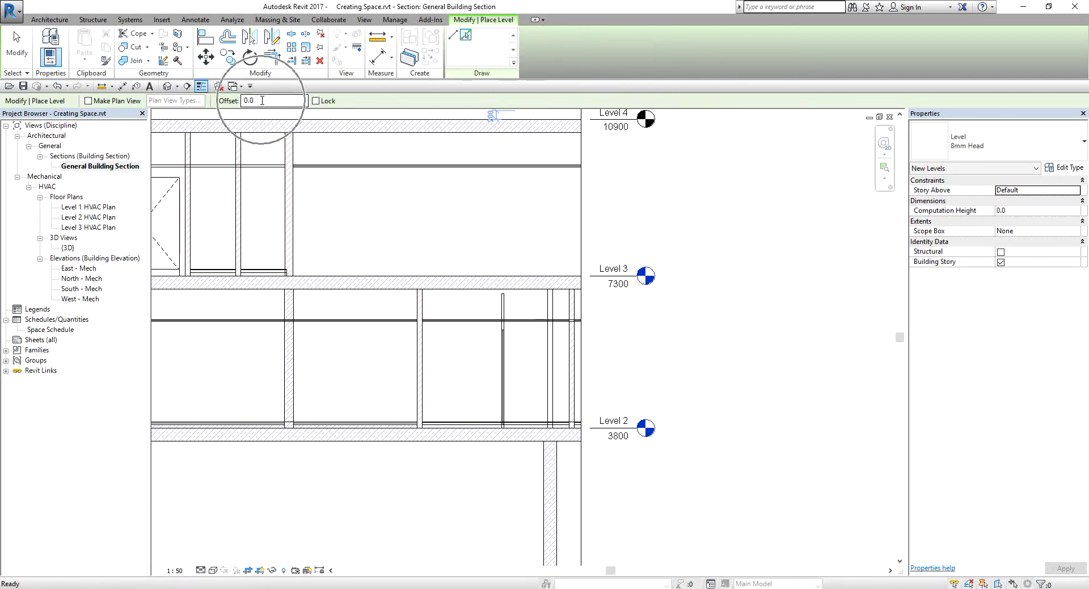
{"action": "double_click", "coordinate": [262, 101]}
{"action": "type", "text": "100"}
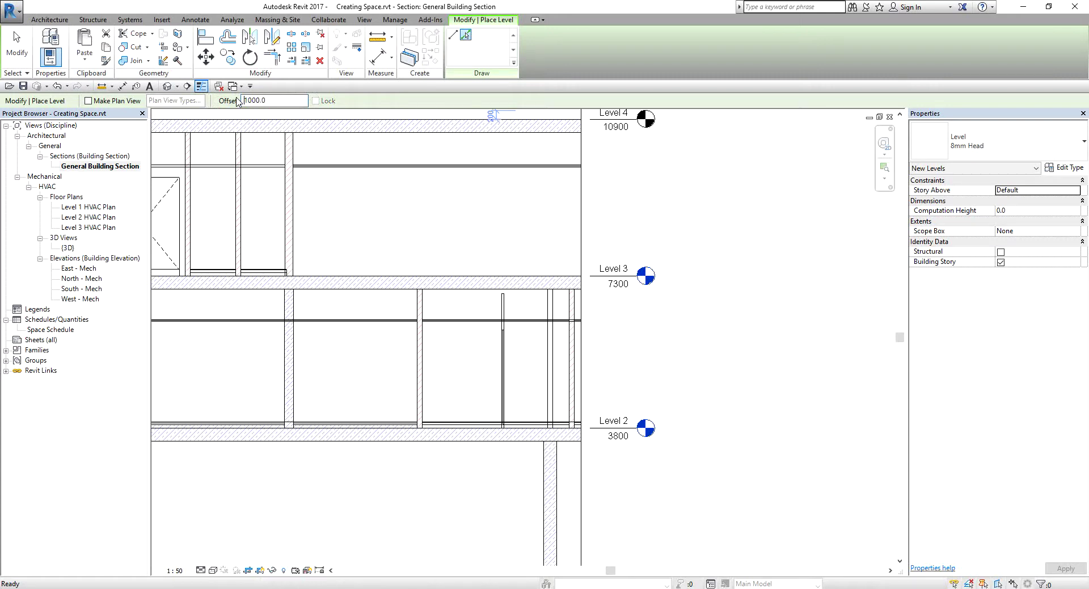
{"action": "middle_click_drag", "start_coordinate": [622, 332], "coordinate": [632, 362]}
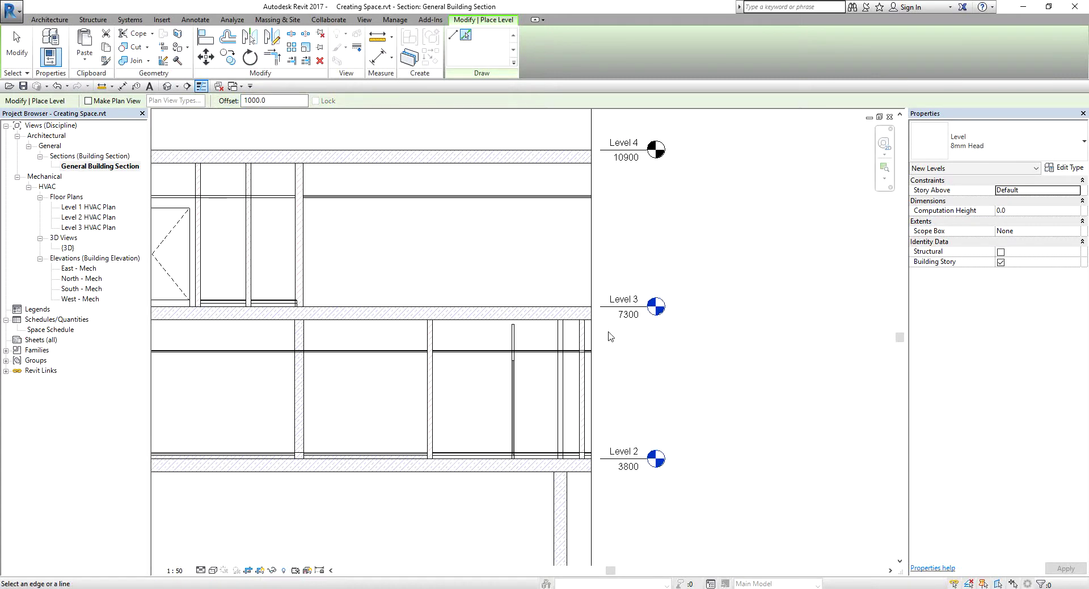
{"action": "left_click", "coordinate": [611, 310]}
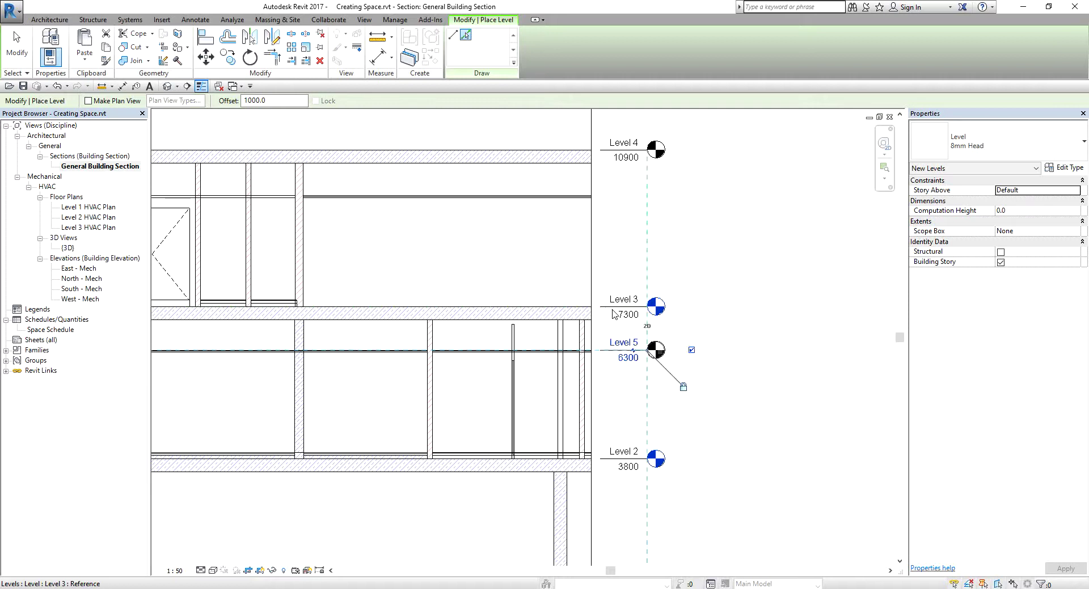
{"action": "left_click", "coordinate": [610, 153]}
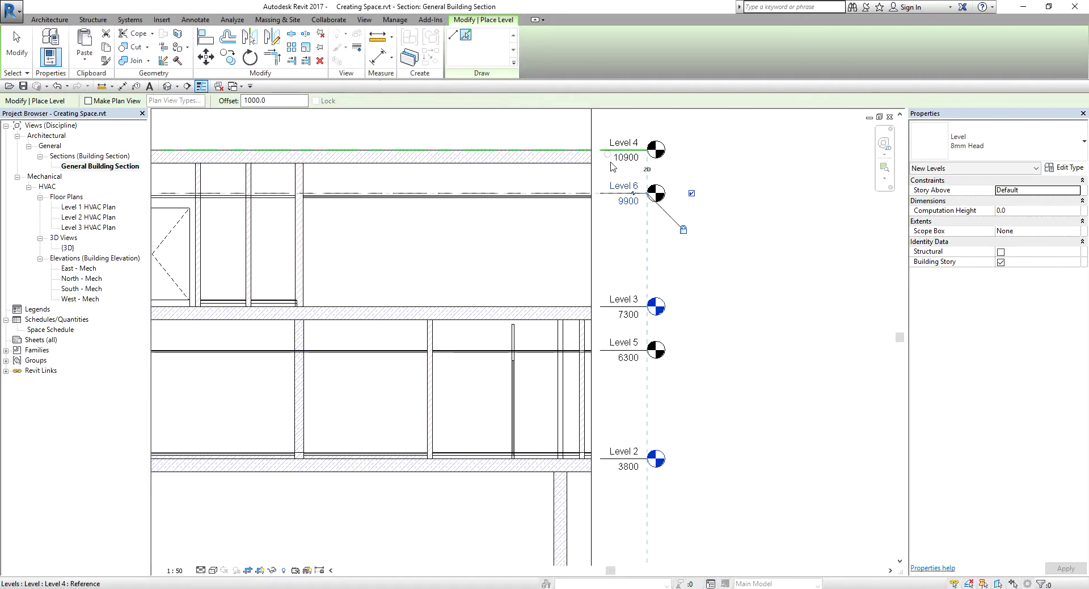
{"action": "left_click", "coordinate": [17, 45]}
Rename the new level below Level 3 as Level 2 Plenum
{"action": "scroll", "coordinate": [621, 371], "scroll_direction": "up", "scroll_amount": 3}
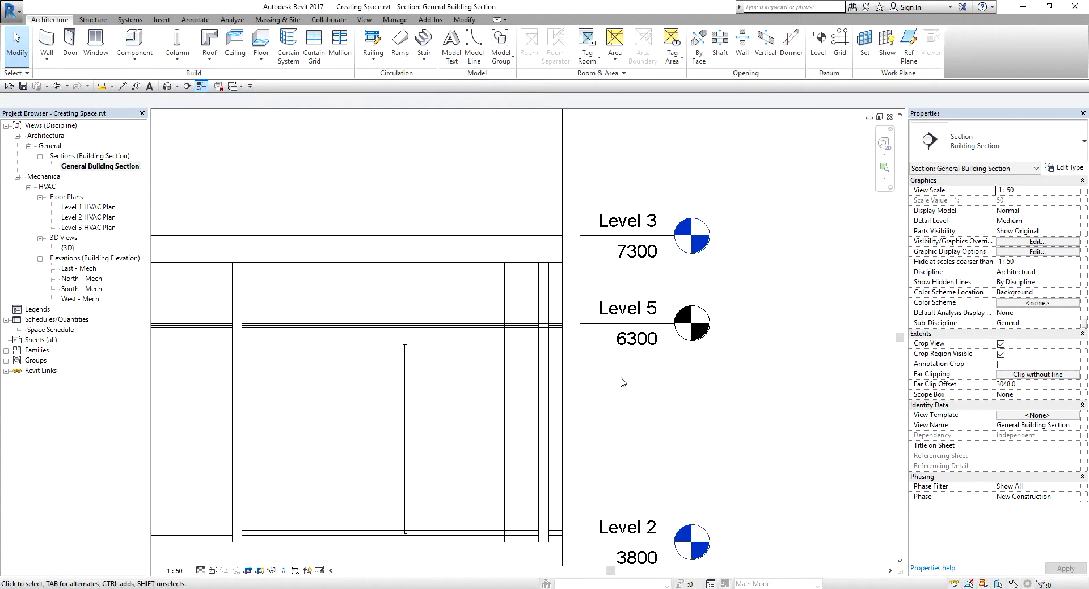
{"action": "left_click", "coordinate": [631, 312]}
{"action": "left_click", "coordinate": [631, 312]}
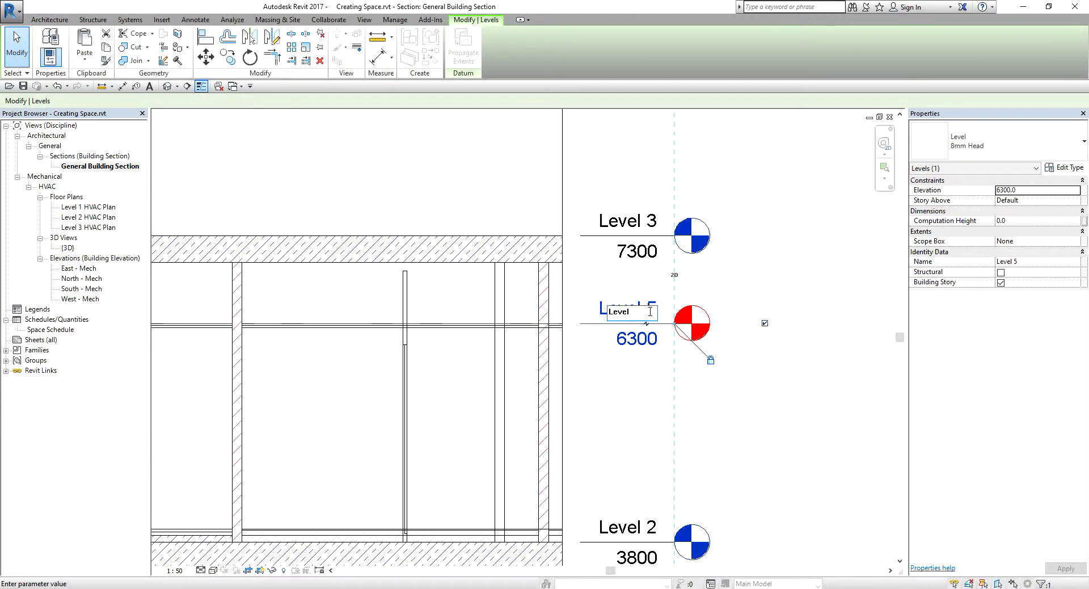
{"action": "type", "text": "Level 2 Plenu"}
{"action": "key", "text": "Return"}
Rename the new level below Level 4 as Level 3 Plenum
{"action": "scroll", "coordinate": [743, 262], "scroll_direction": "down", "scroll_amount": 2}
{"action": "middle_click_drag", "start_coordinate": [746, 262], "coordinate": [746, 413]}
{"action": "left_click", "coordinate": [655, 254]}
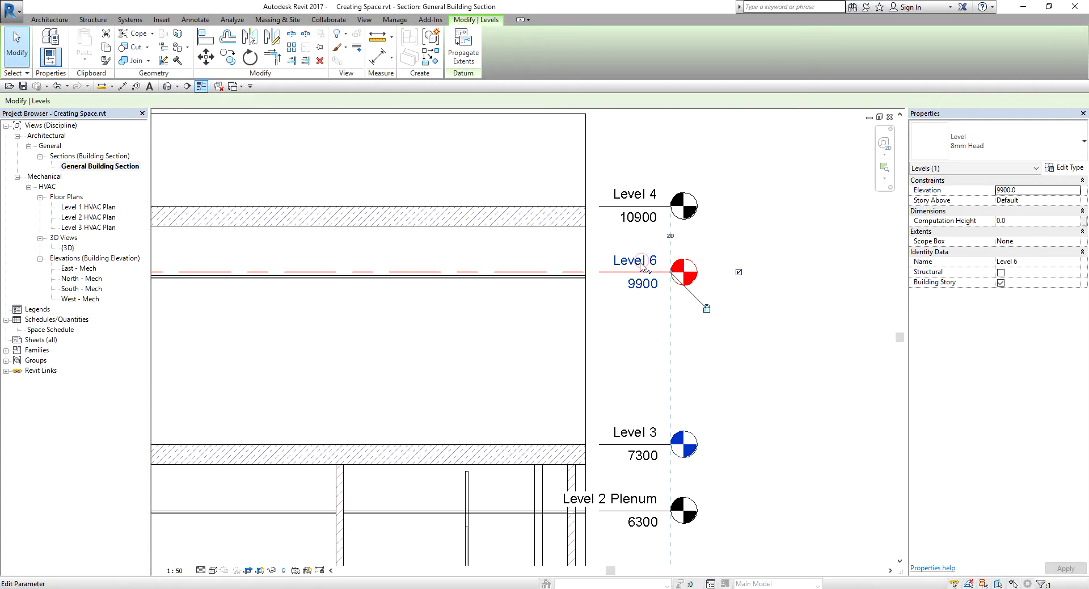
{"action": "left_click", "coordinate": [641, 261]}
{"action": "type", "text": "Level 3 Plenum"}
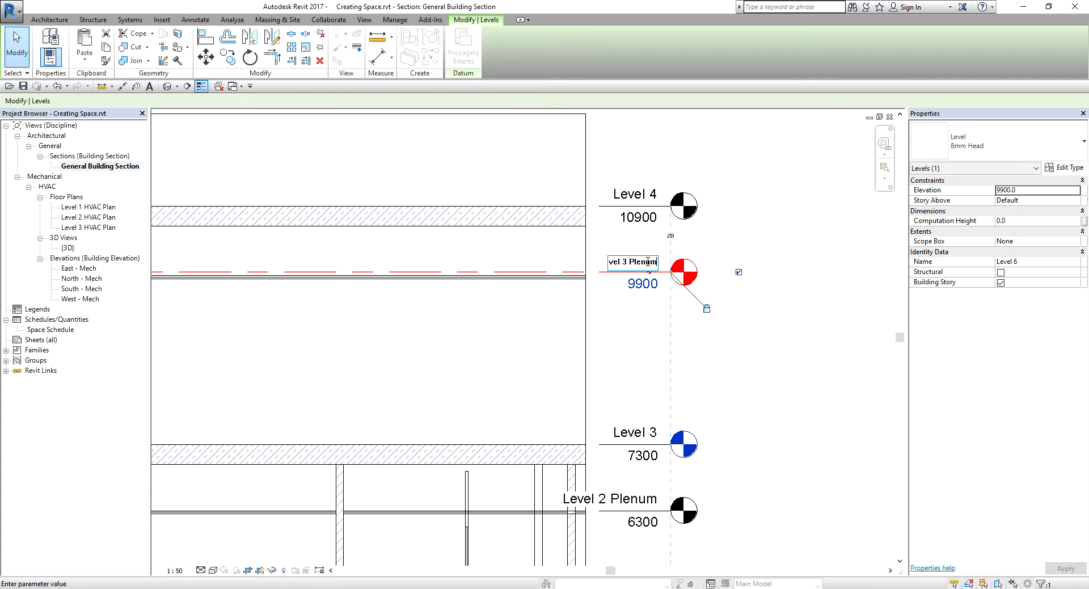
{"action": "key", "text": "Return"}
{"action": "left_click", "coordinate": [762, 340]}
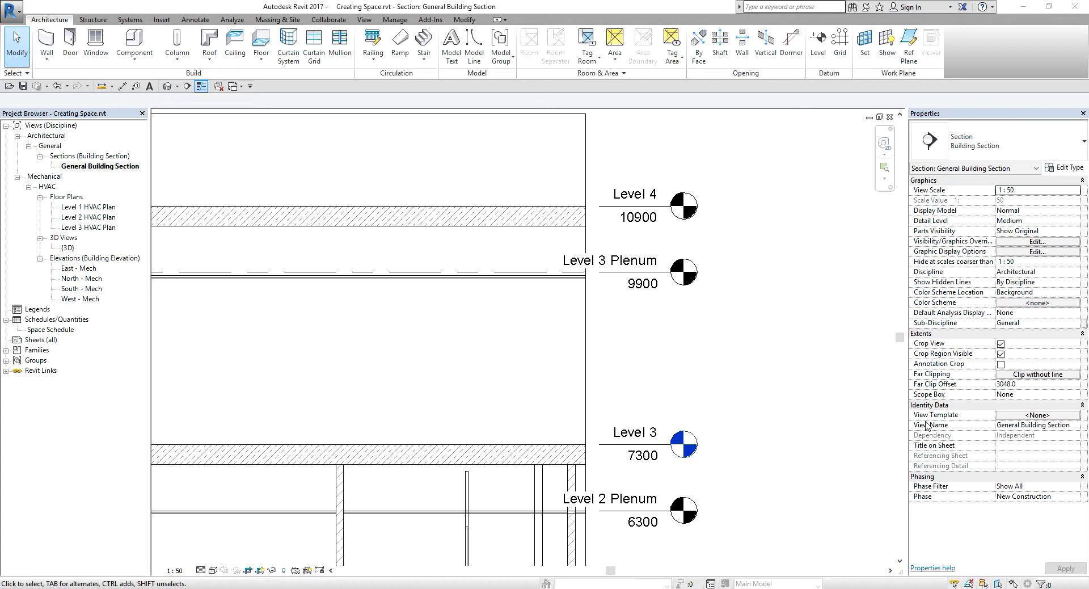
In the Level 1 HVAC Plan, place a tagged space in the room west of the toilet stalls, with upper limit Level 2 and offset 0
{"action": "left_click", "coordinate": [103, 207]}
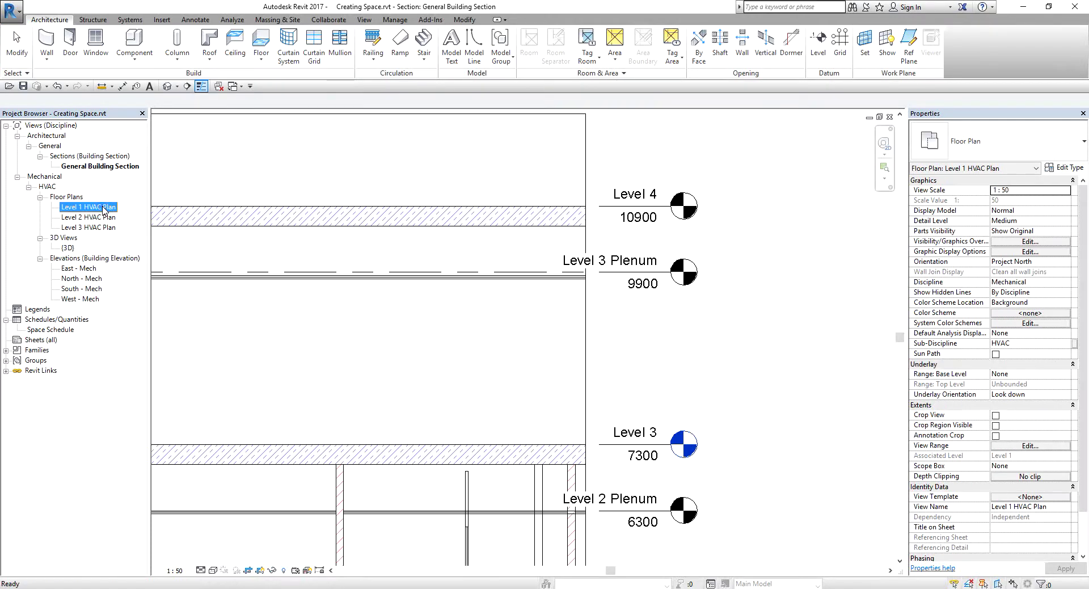
{"action": "double_click", "coordinate": [104, 207]}
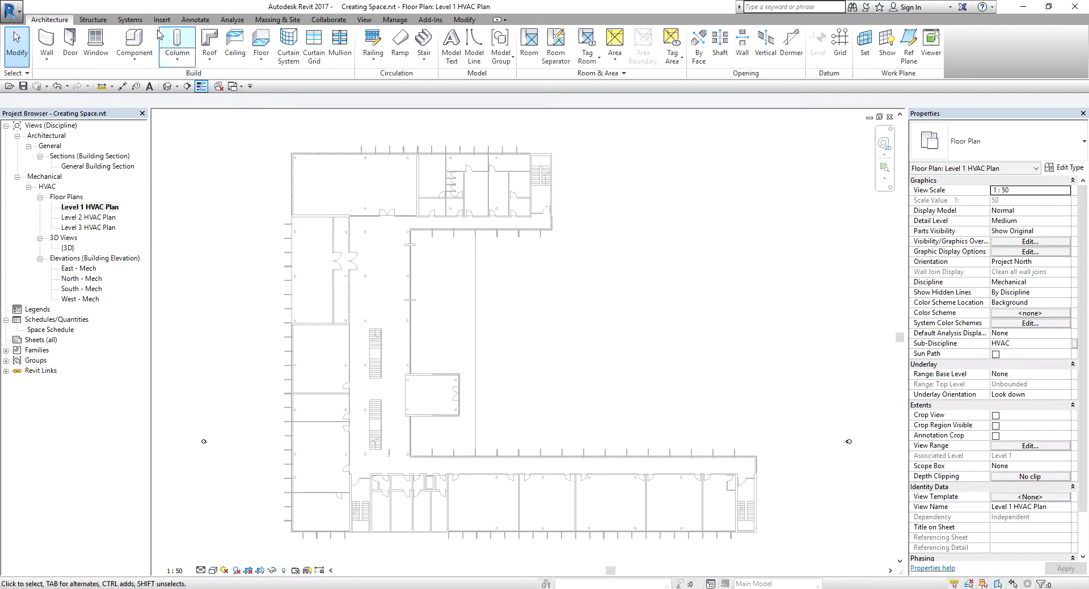
{"action": "left_click", "coordinate": [234, 20]}
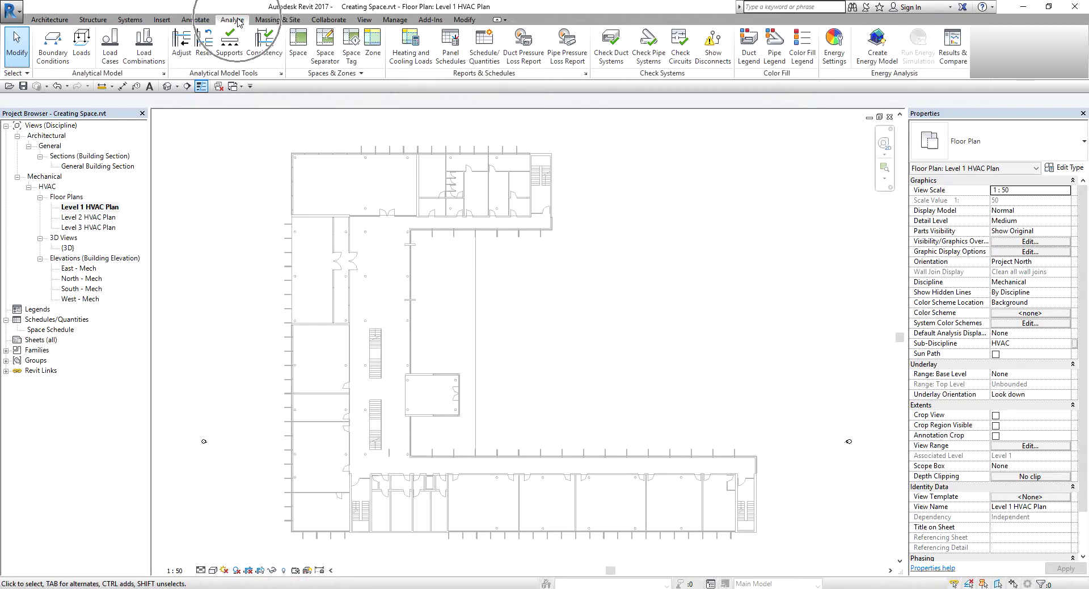
{"action": "left_click", "coordinate": [301, 42]}
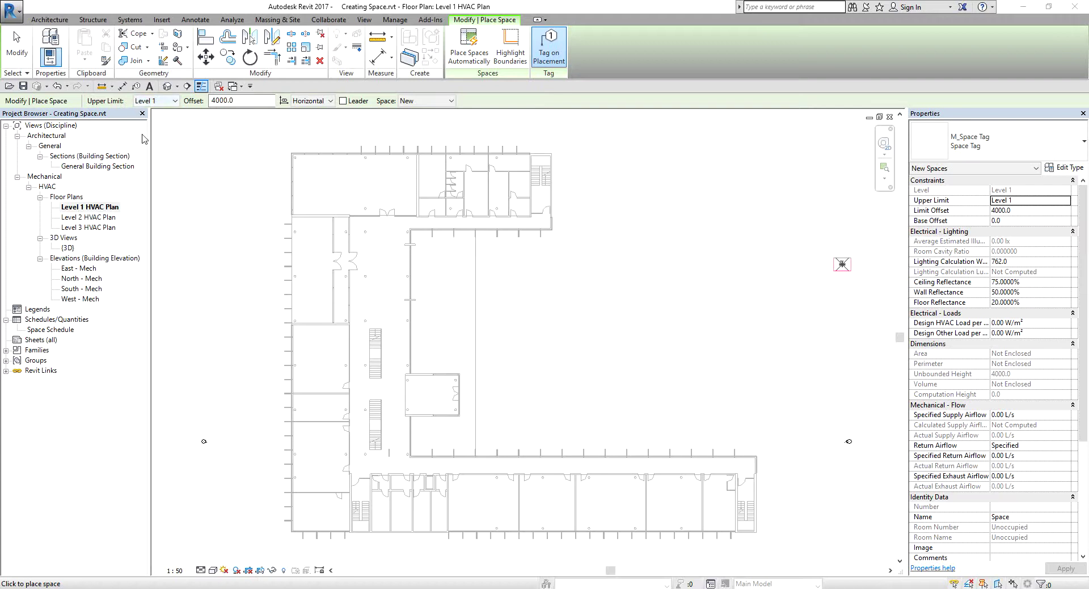
{"action": "left_click", "coordinate": [170, 102]}
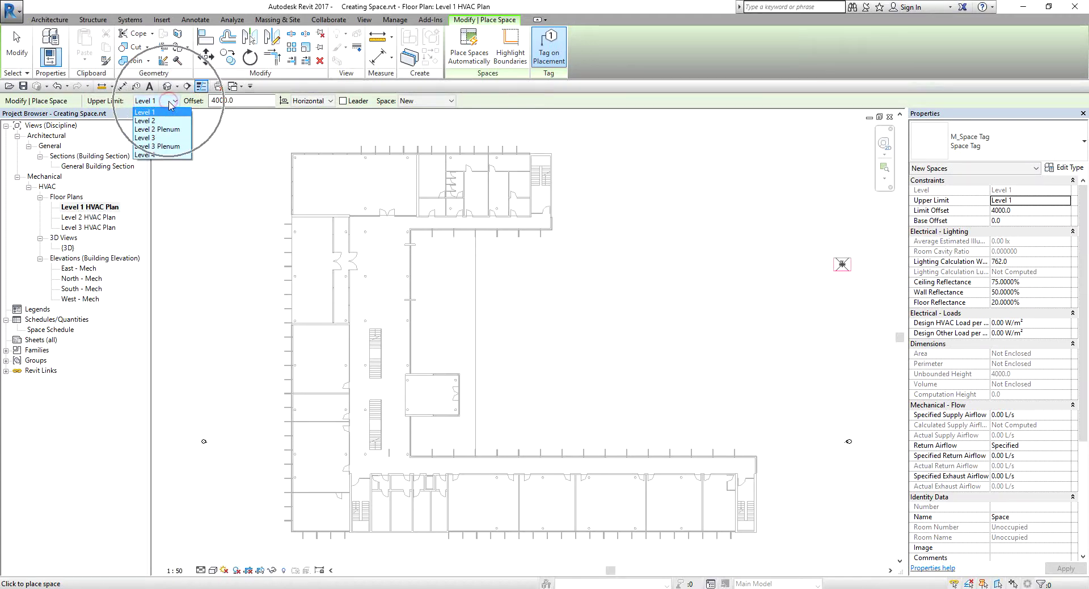
{"action": "left_click", "coordinate": [151, 121]}
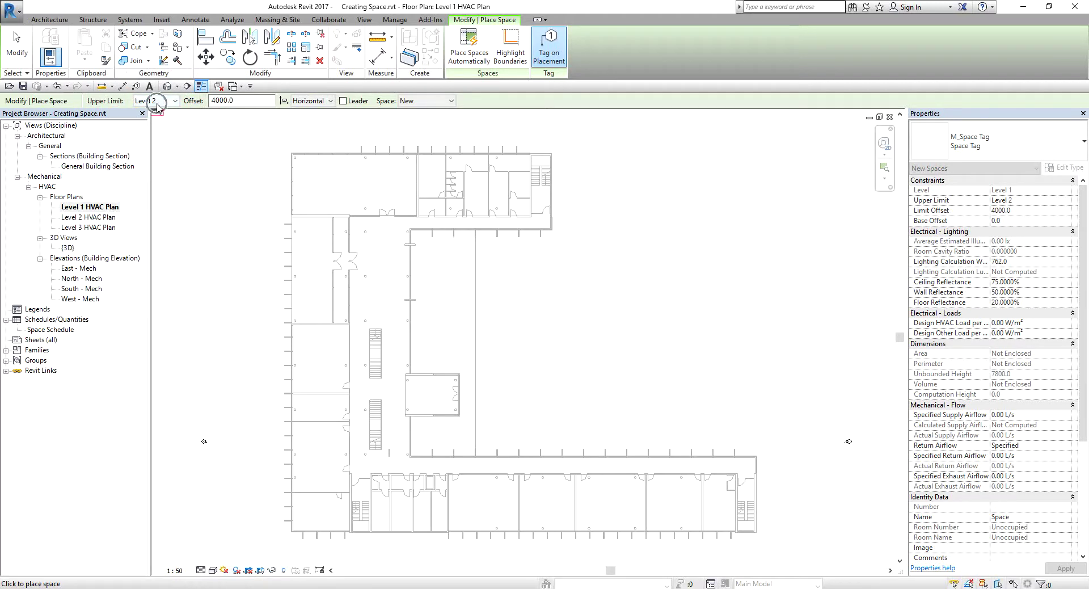
{"action": "left_click", "coordinate": [244, 100]}
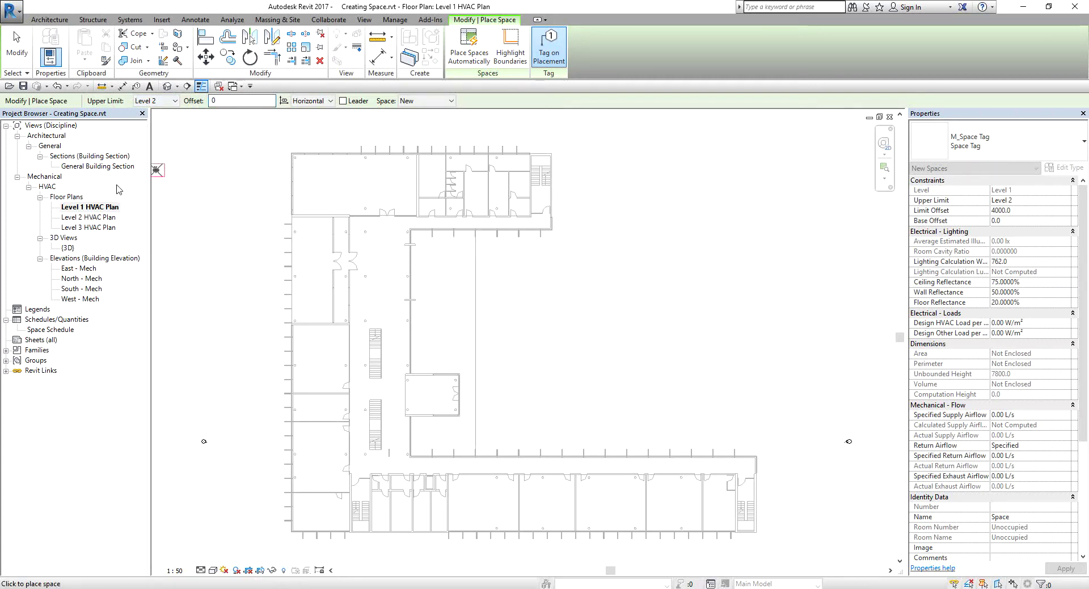
{"action": "left_click", "coordinate": [157, 100]}
{"action": "left_click", "coordinate": [220, 100]}
{"action": "scroll", "coordinate": [448, 198], "scroll_direction": "up", "scroll_amount": 5}
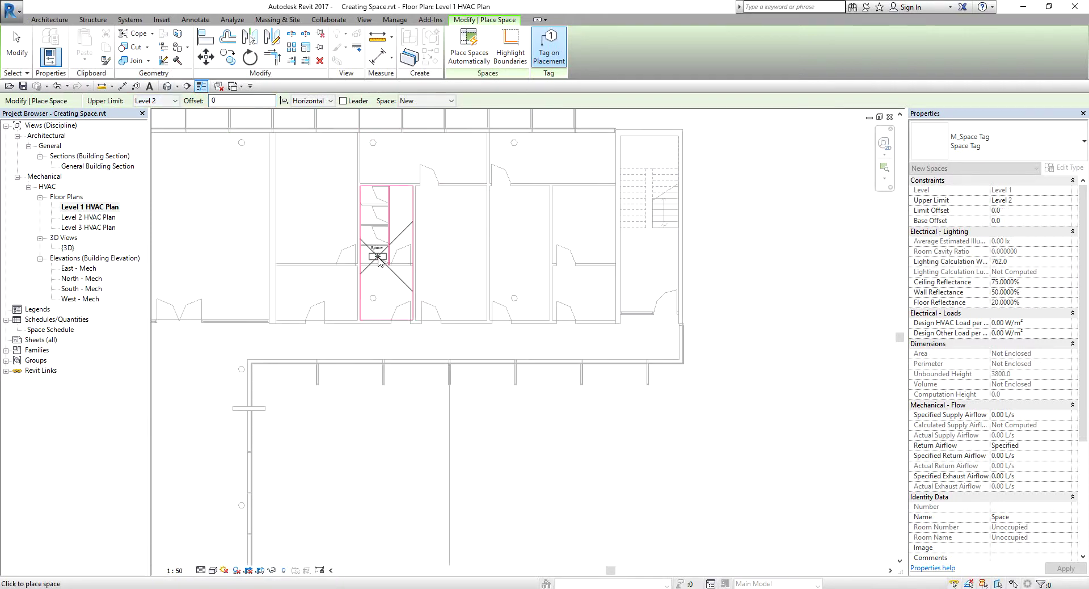
{"action": "scroll", "coordinate": [457, 229], "scroll_direction": "up", "scroll_amount": 3}
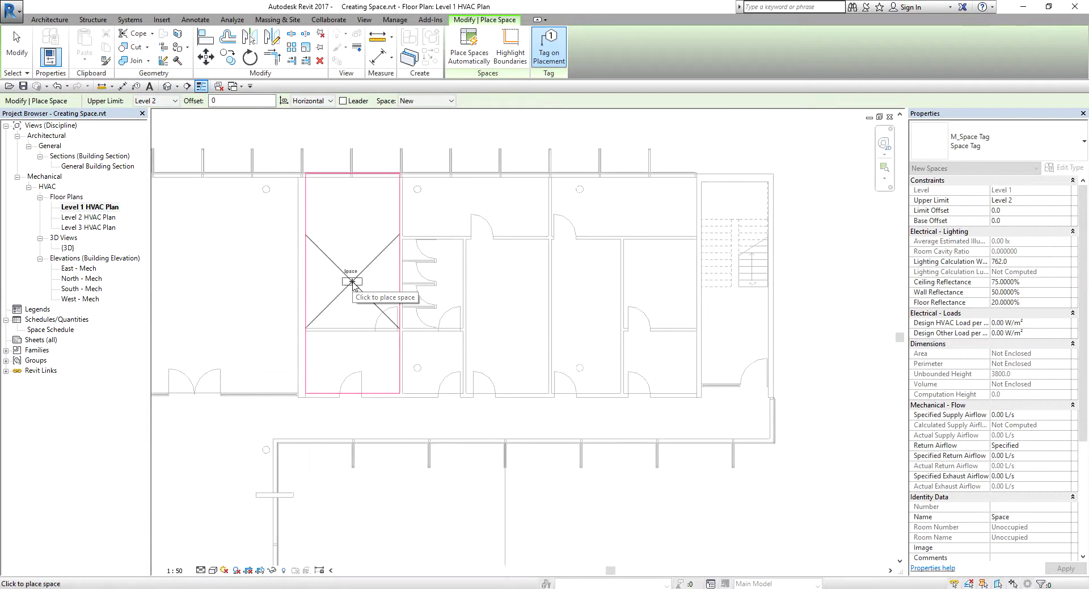
{"action": "left_click", "coordinate": [352, 283]}
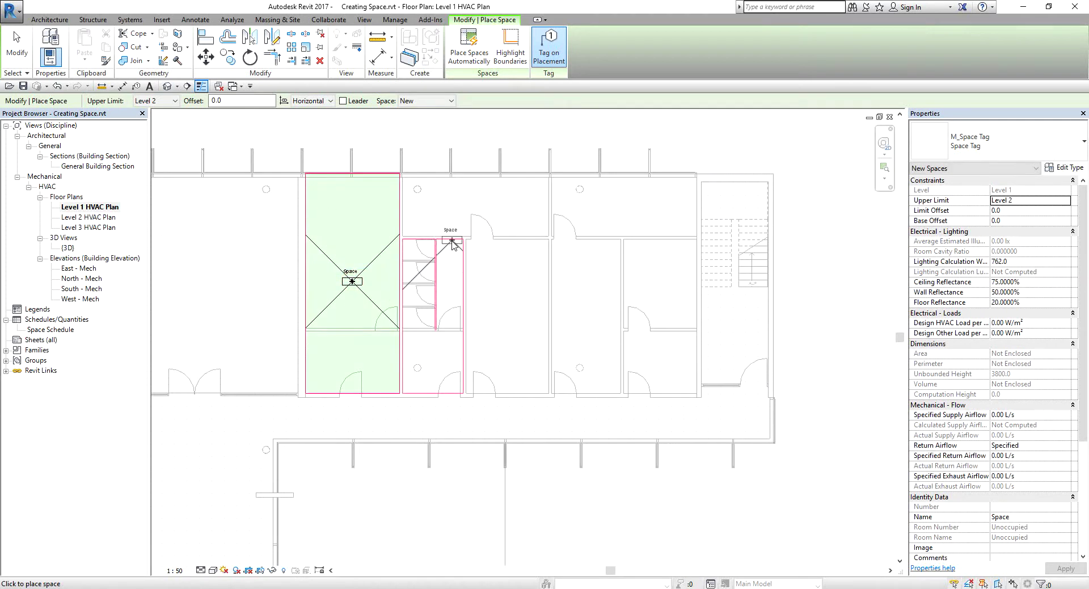
Place tagged spaces in the six remaining Level 1 rooms between the first space and the east stairwell, including the toilets
{"action": "left_click", "coordinate": [480, 210]}
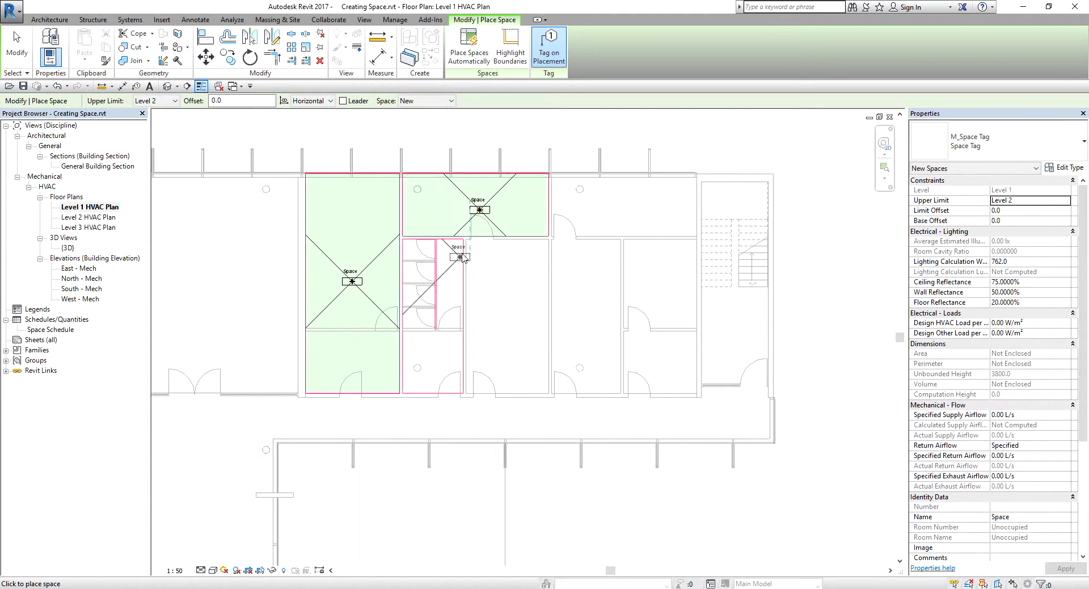
{"action": "left_click", "coordinate": [437, 309]}
{"action": "left_click", "coordinate": [506, 299]}
{"action": "left_click", "coordinate": [584, 300]}
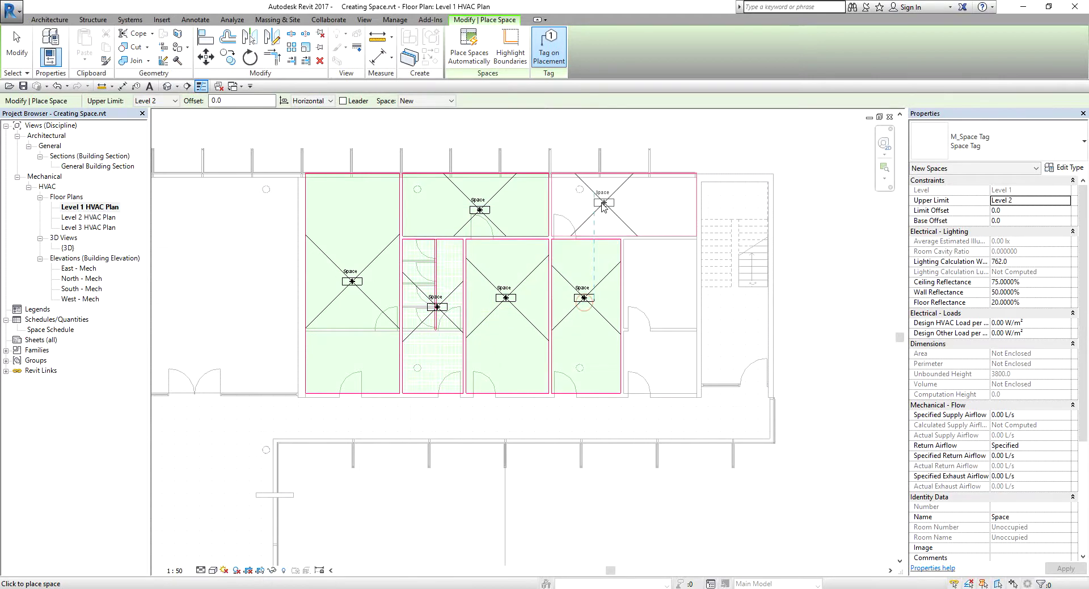
{"action": "left_click", "coordinate": [626, 210]}
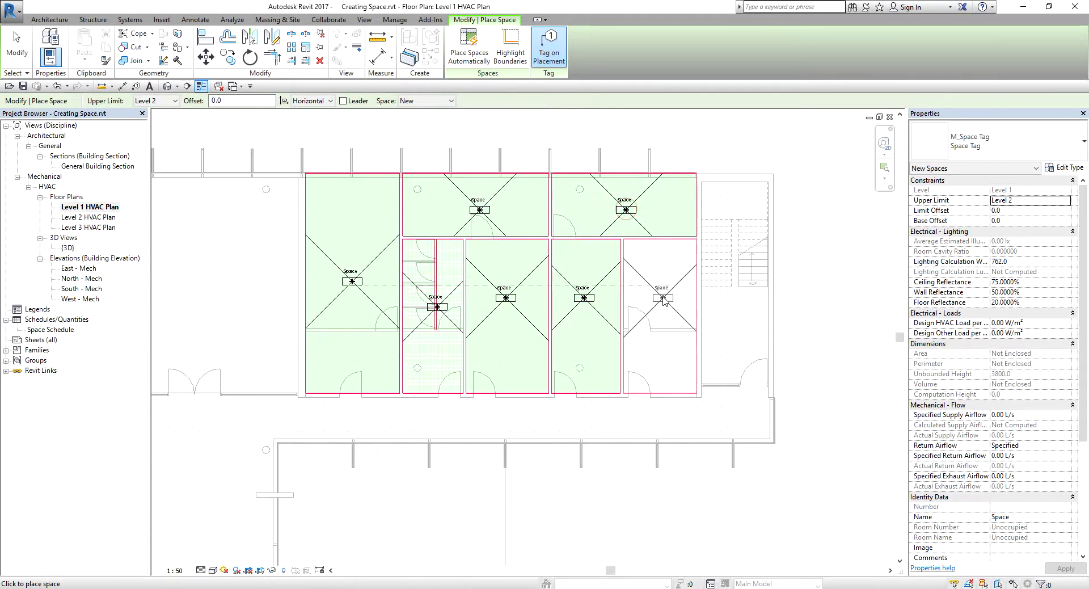
{"action": "left_click", "coordinate": [661, 301]}
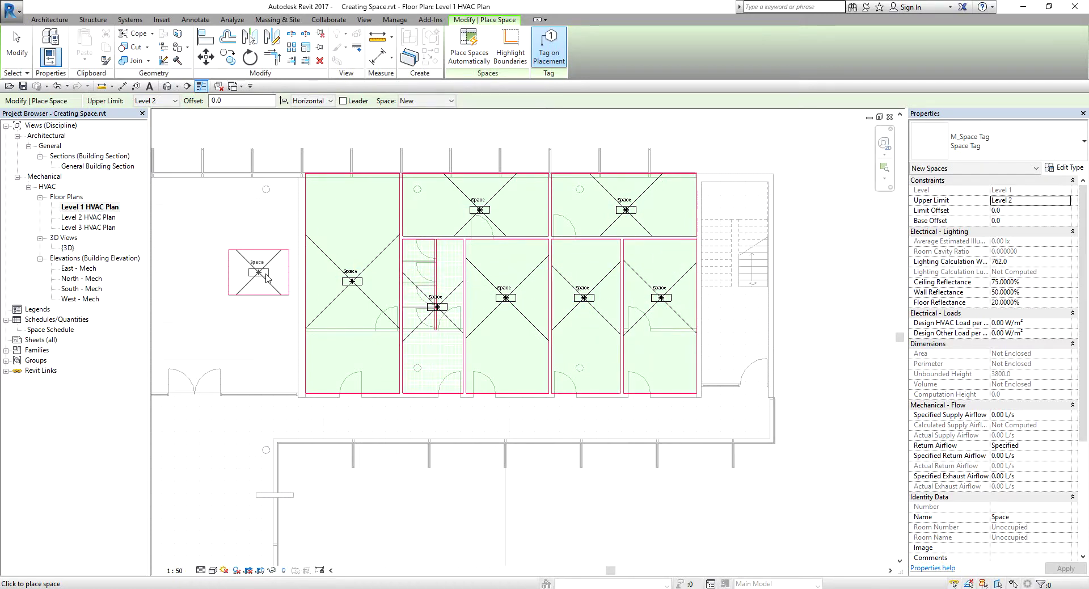
{"action": "left_click", "coordinate": [16, 57]}
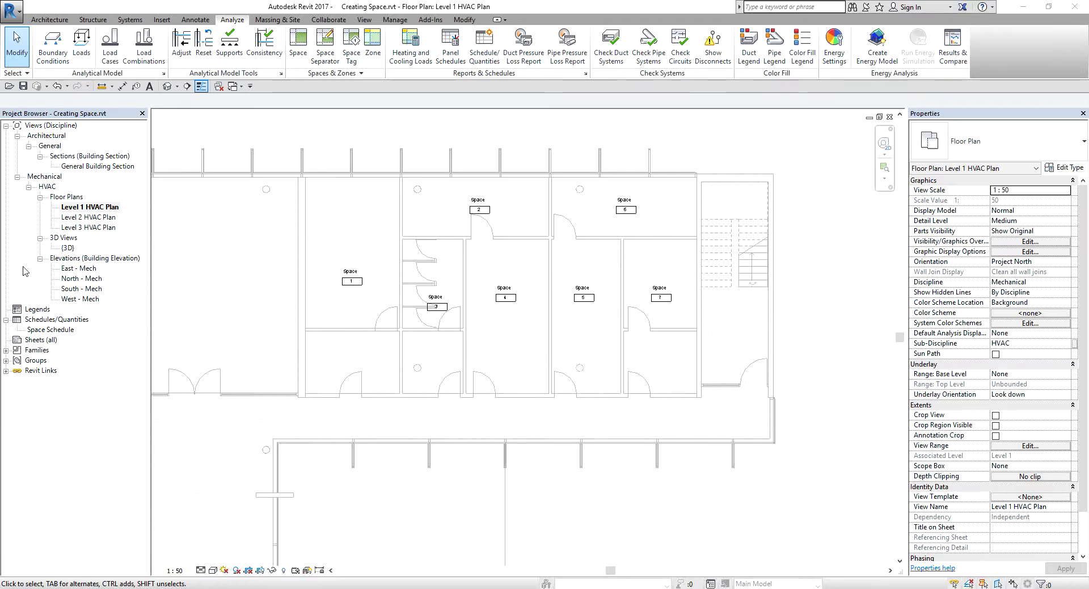
{"action": "double_click", "coordinate": [91, 218]}
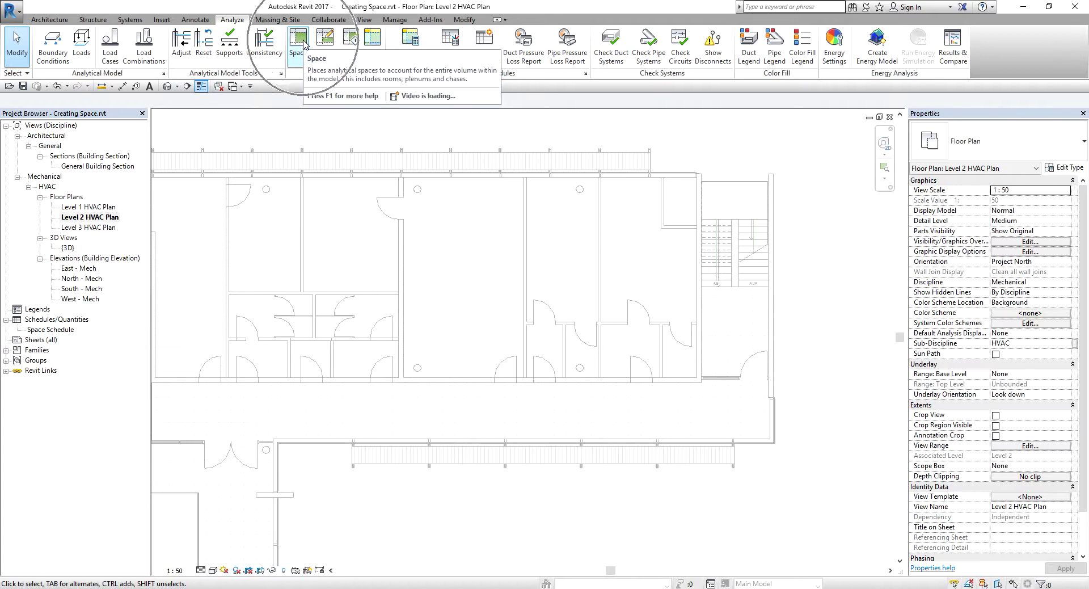
{"action": "left_click", "coordinate": [304, 45]}
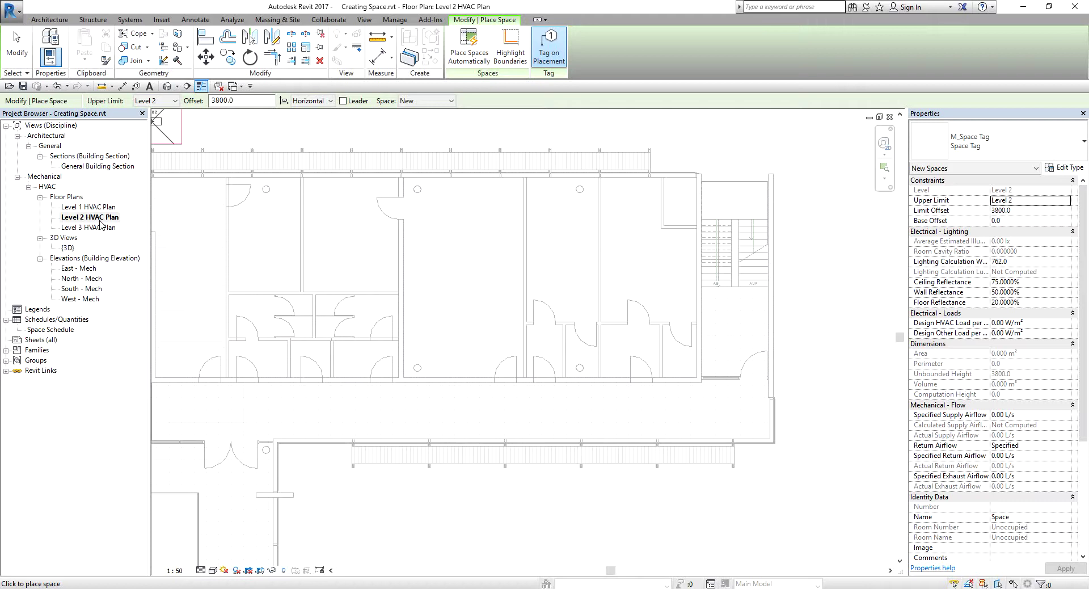
{"action": "left_click", "coordinate": [173, 101]}
{"action": "left_click", "coordinate": [161, 128]}
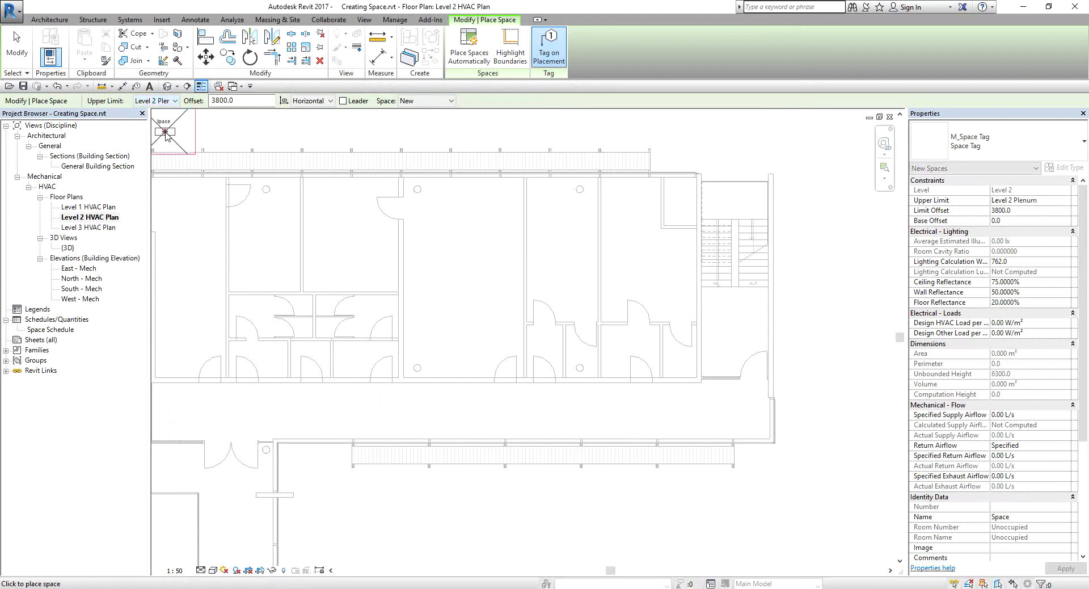
Examine the levels in the General Building Section, comparing Level 1, Level 2, Level 2 Plenum and Level 3
{"action": "double_click", "coordinate": [107, 168]}
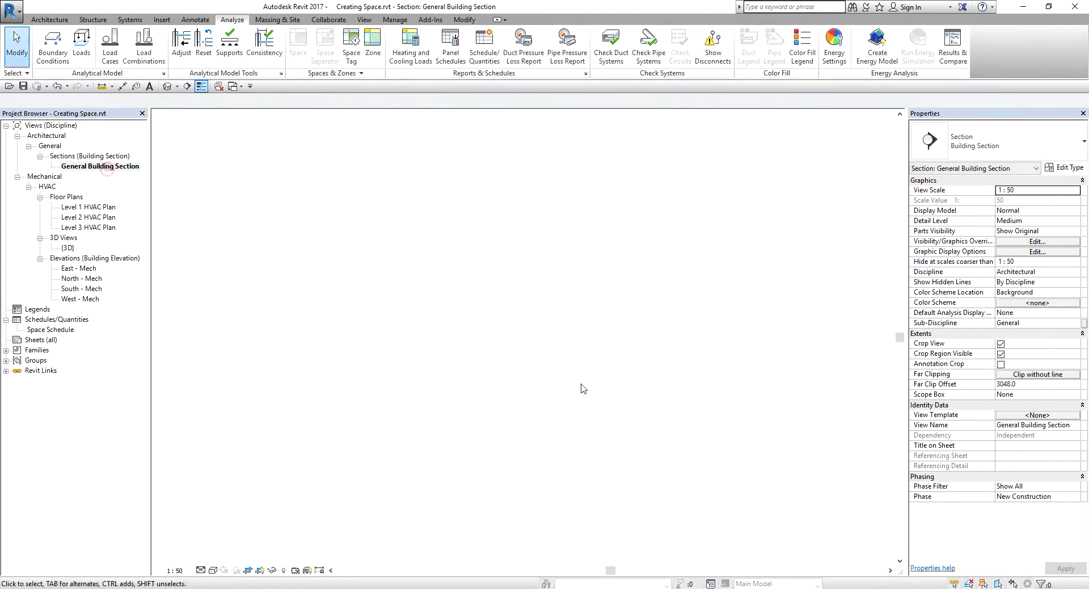
{"action": "middle_click_drag", "start_coordinate": [658, 429], "coordinate": [697, 177]}
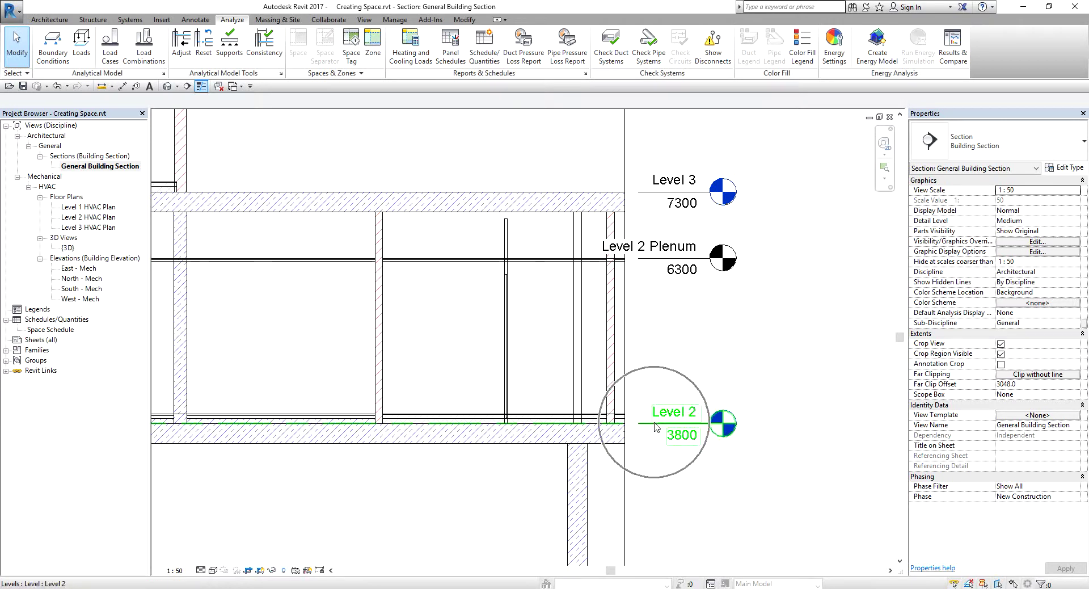
{"action": "scroll", "coordinate": [729, 328], "scroll_direction": "down", "scroll_amount": 5}
{"action": "scroll", "coordinate": [767, 331], "scroll_direction": "up", "scroll_amount": 2}
{"action": "scroll", "coordinate": [748, 349], "scroll_direction": "up", "scroll_amount": 2}
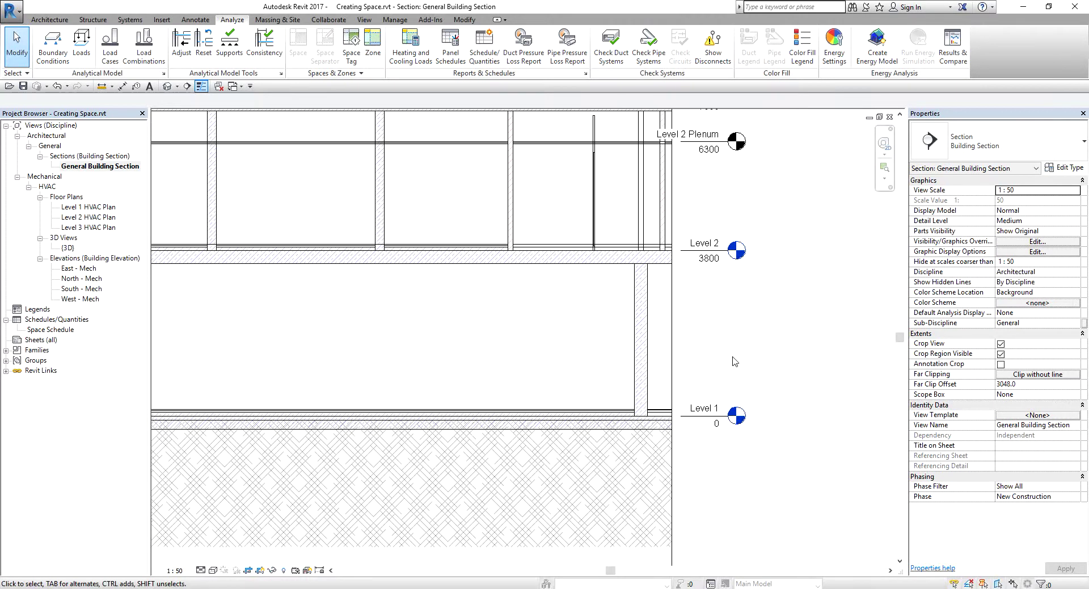
{"action": "scroll", "coordinate": [711, 256], "scroll_direction": "down", "scroll_amount": 3}
{"action": "scroll", "coordinate": [678, 412], "scroll_direction": "up", "scroll_amount": 3}
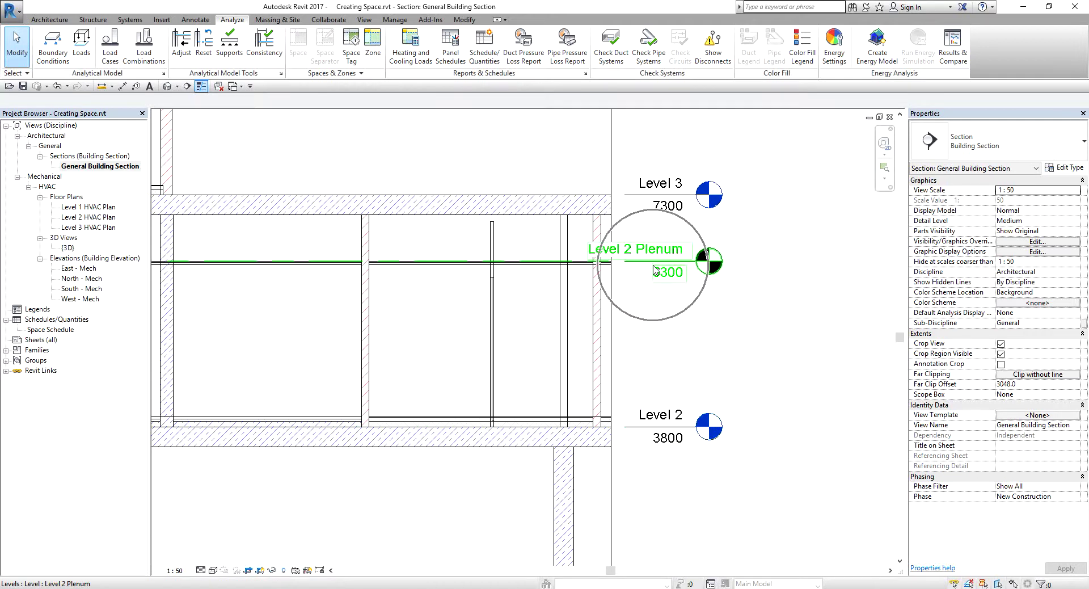
In the Level 2 HVAC Plan, place tagged spaces in the five large northern rooms, with upper limit Level 2 Plenum and offset 0
{"action": "double_click", "coordinate": [89, 218]}
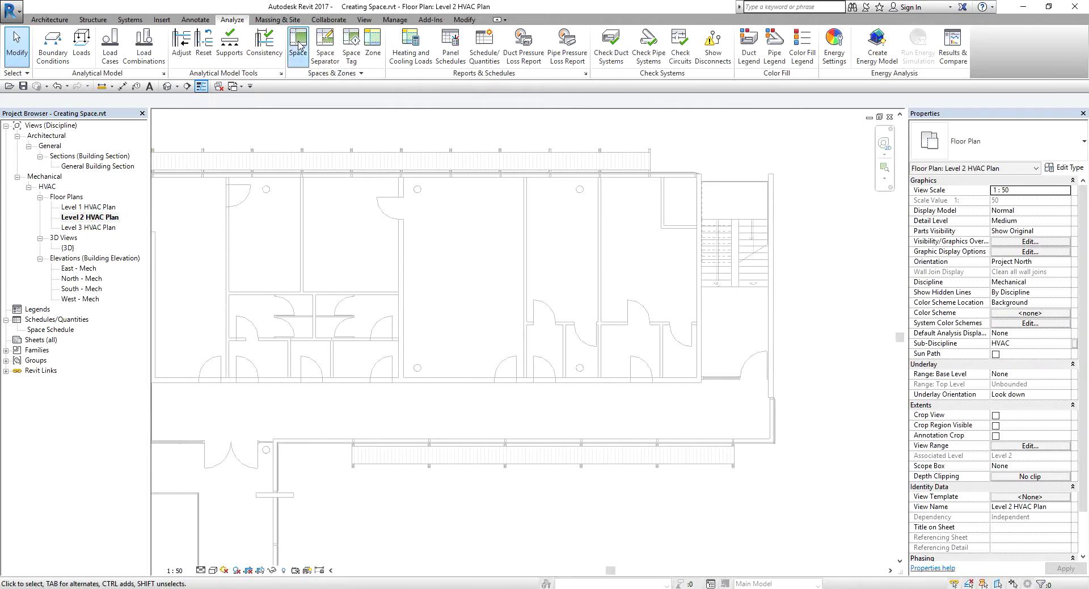
{"action": "left_click", "coordinate": [298, 44]}
{"action": "left_click", "coordinate": [162, 102]}
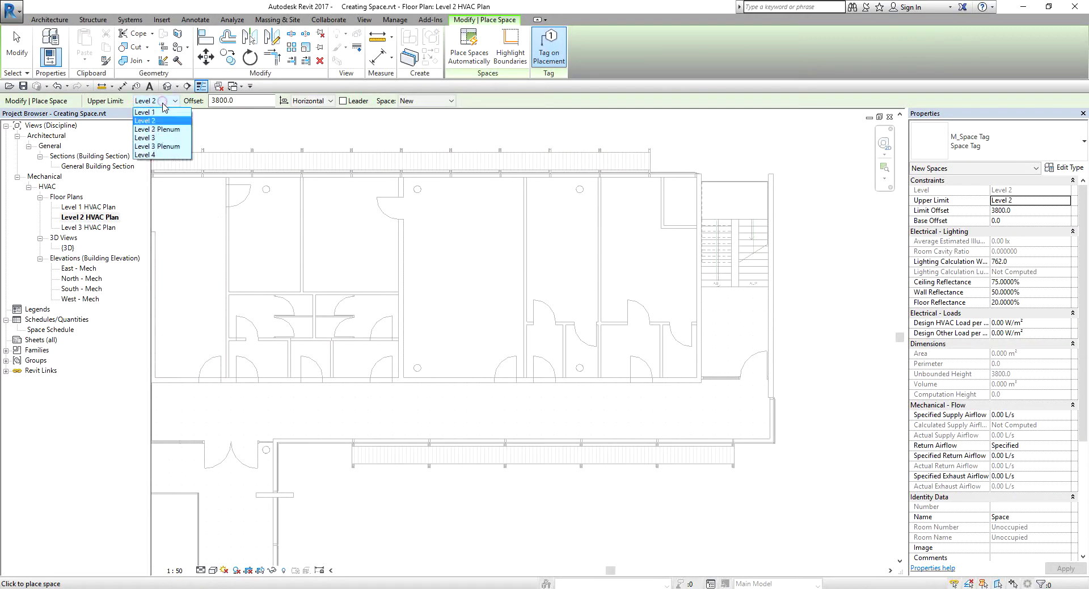
{"action": "left_click", "coordinate": [166, 129]}
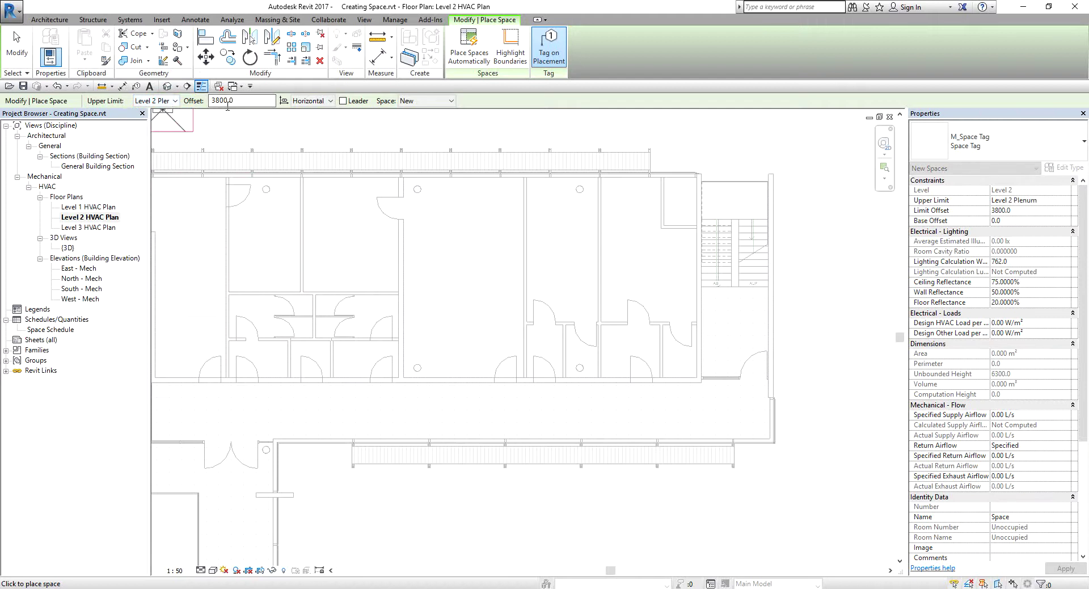
{"action": "double_click", "coordinate": [258, 103]}
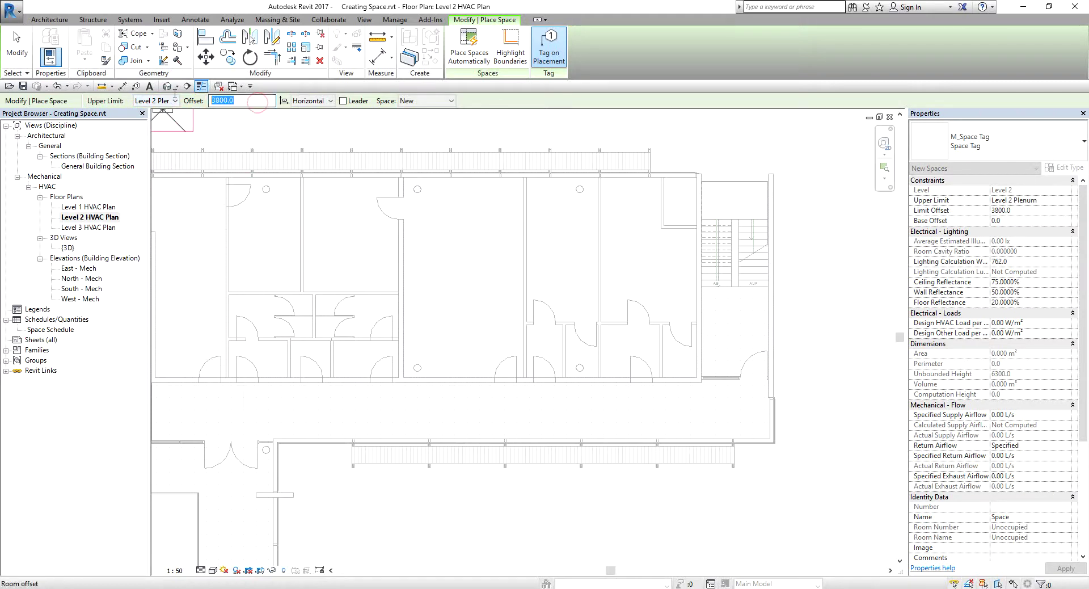
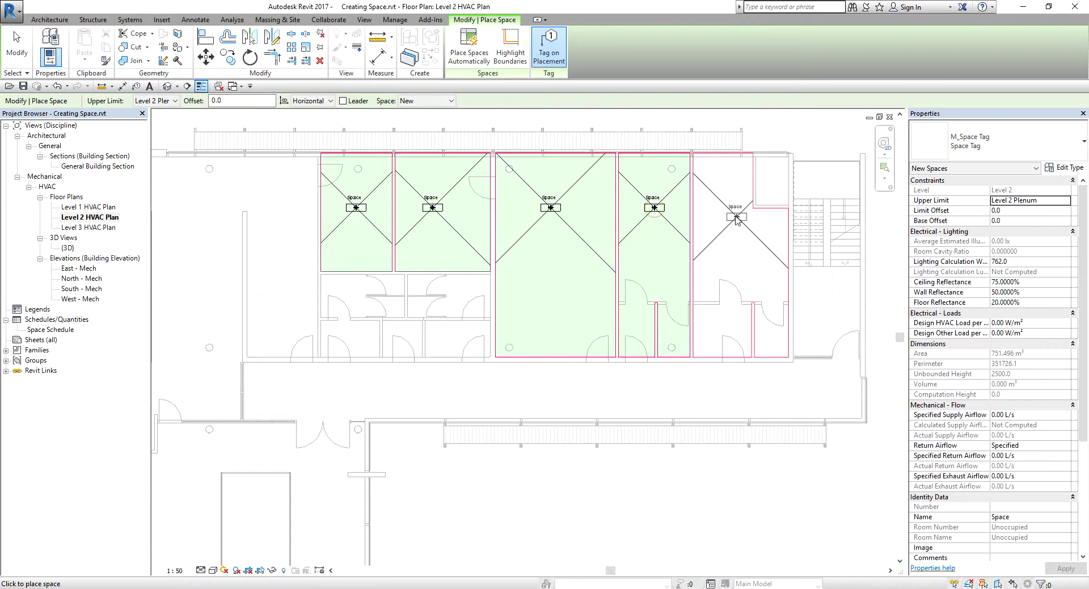
{"action": "left_click", "coordinate": [713, 191]}
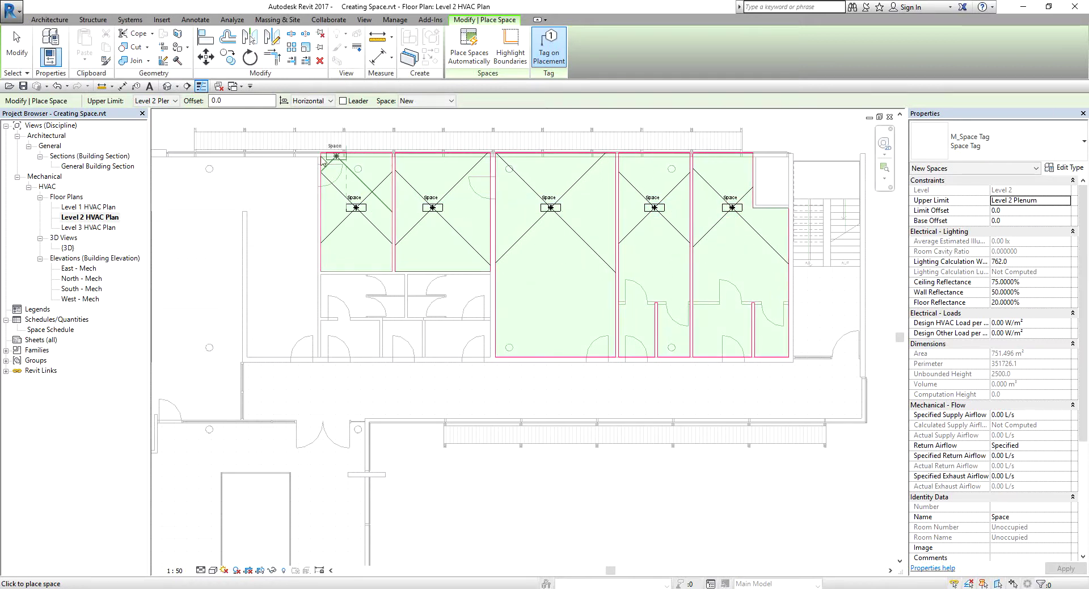
{"action": "left_click", "coordinate": [17, 46]}
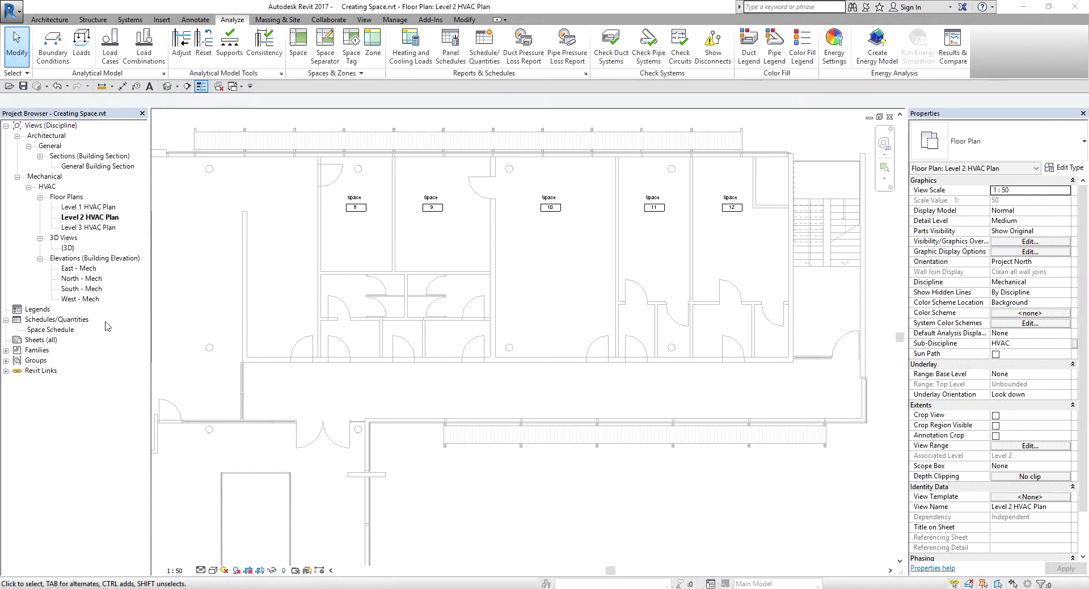
In the Space Schedule, renumber the Level 1 spaces in row order as 21, 25, 23, 26, 27, 30 and 28
{"action": "double_click", "coordinate": [53, 329]}
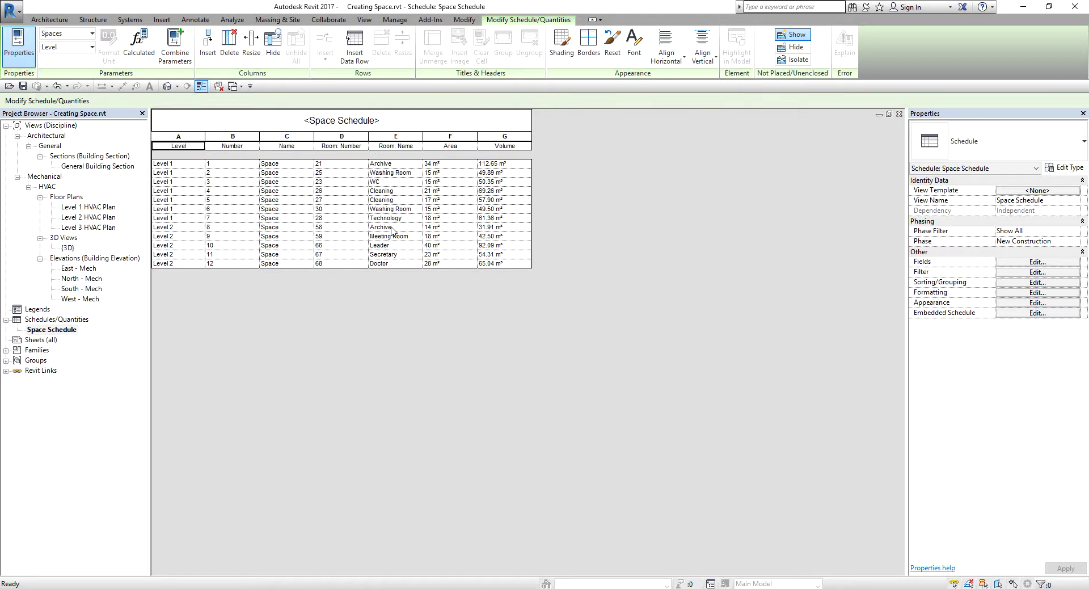
{"action": "left_click", "coordinate": [222, 165]}
{"action": "type", "text": "21"}
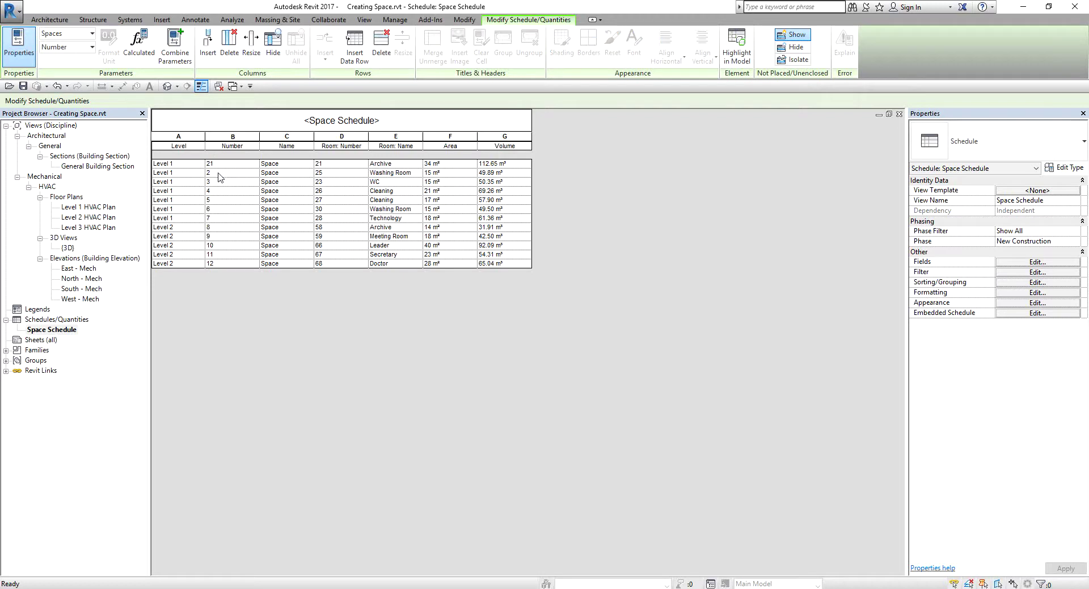
{"action": "left_click", "coordinate": [219, 172]}
{"action": "type", "text": "25"}
{"action": "left_click", "coordinate": [222, 183]}
{"action": "type", "text": "23"}
{"action": "left_click", "coordinate": [223, 191]}
{"action": "type", "text": "26"}
{"action": "type", "text": "27"}
{"action": "type", "text": "30"}
{"action": "left_click", "coordinate": [225, 219]}
{"action": "left_click", "coordinate": [227, 220]}
Renumber the Level 2 spaces in the schedule, in row order, as 58, 59, 66, 67 and 68
{"action": "double_click", "coordinate": [227, 220]}
{"action": "type", "text": "58"}
{"action": "double_click", "coordinate": [220, 237]}
{"action": "type", "text": "59"}
{"action": "double_click", "coordinate": [222, 245]}
{"action": "type", "text": "66"}
{"action": "double_click", "coordinate": [221, 255]}
{"action": "type", "text": "67"}
{"action": "double_click", "coordinate": [224, 264]}
{"action": "type", "text": "68"}
Name space 21 Archive and space 25 Washing Room in the schedule
{"action": "double_click", "coordinate": [299, 164]}
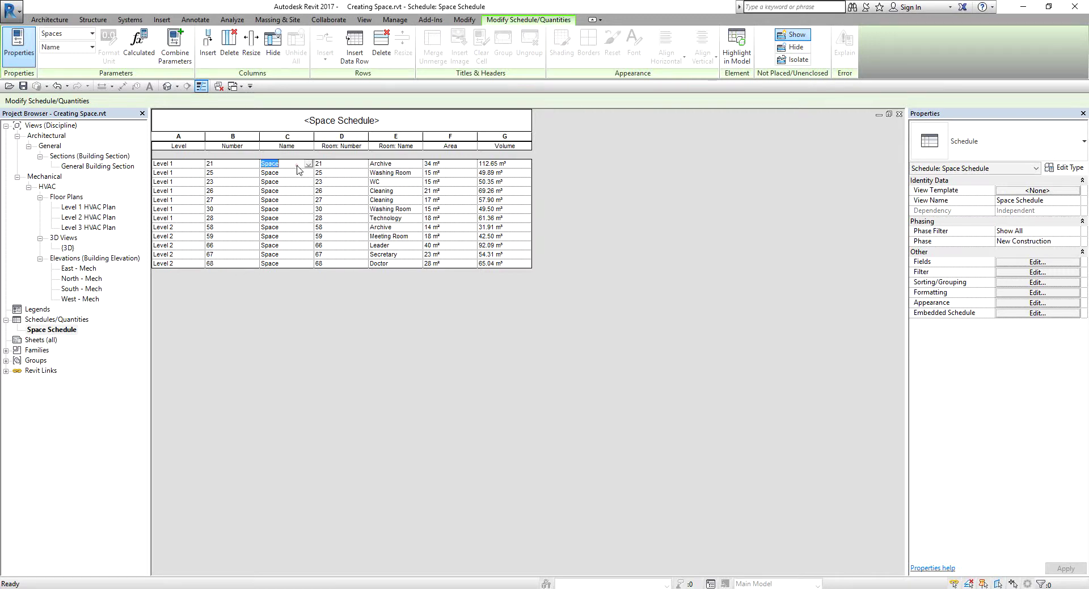
{"action": "type", "text": "Arch"}
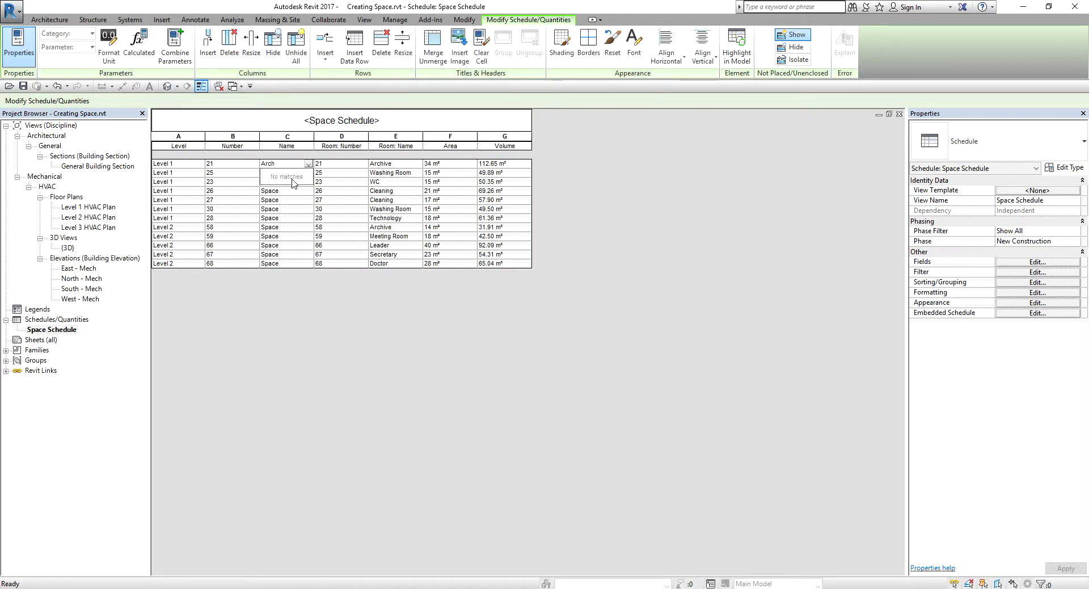
{"action": "type", "text": "ive"}
{"action": "double_click", "coordinate": [299, 173]}
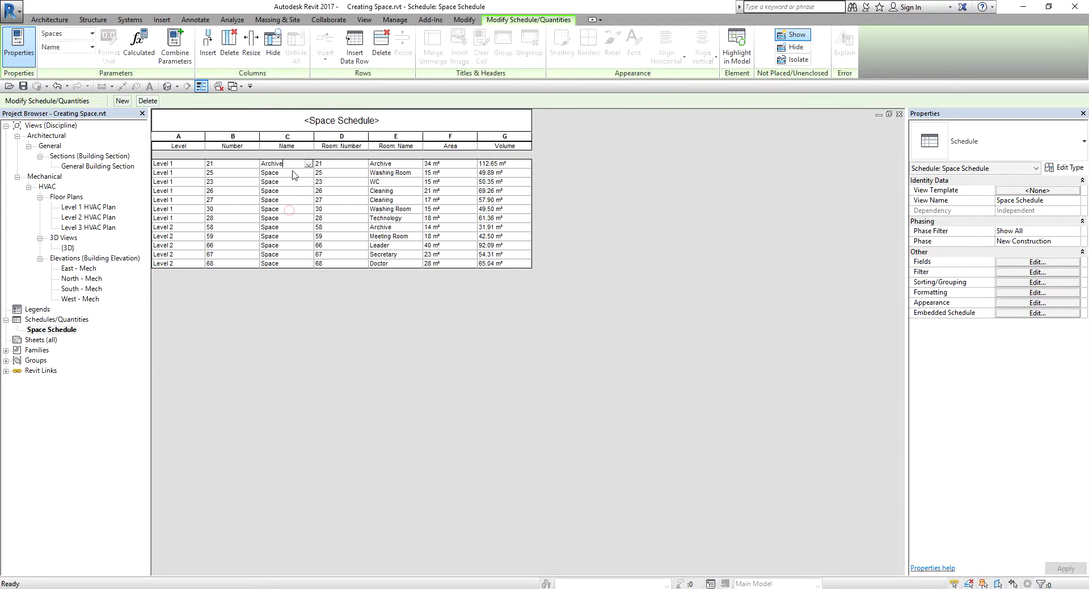
{"action": "type", "text": "Washing"}
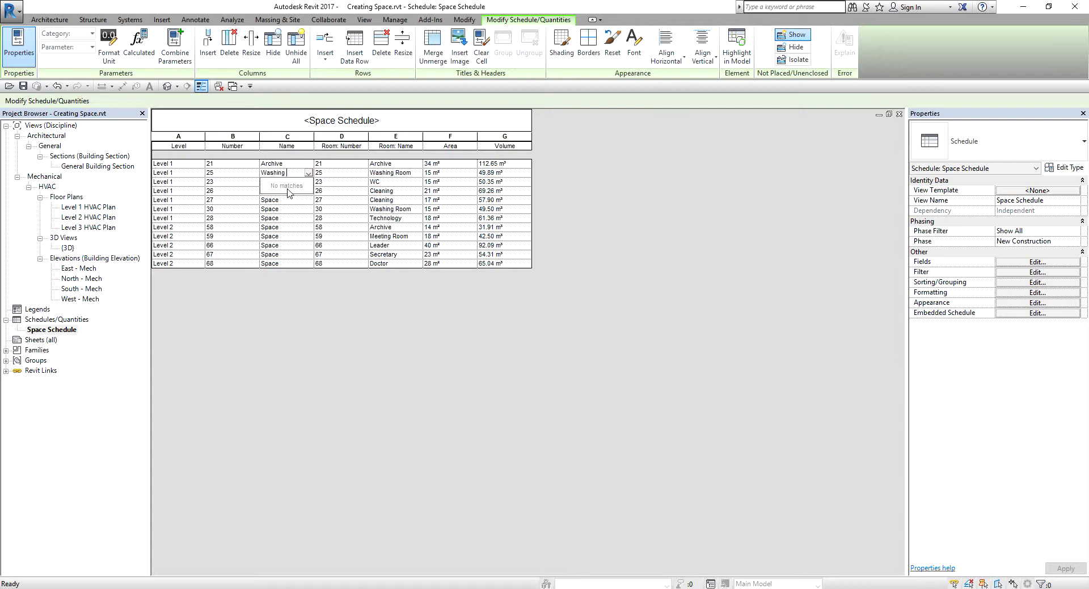
{"action": "type", "text": " Room"}
Name space 23 WC, in capital letters
{"action": "left_click", "coordinate": [291, 181]}
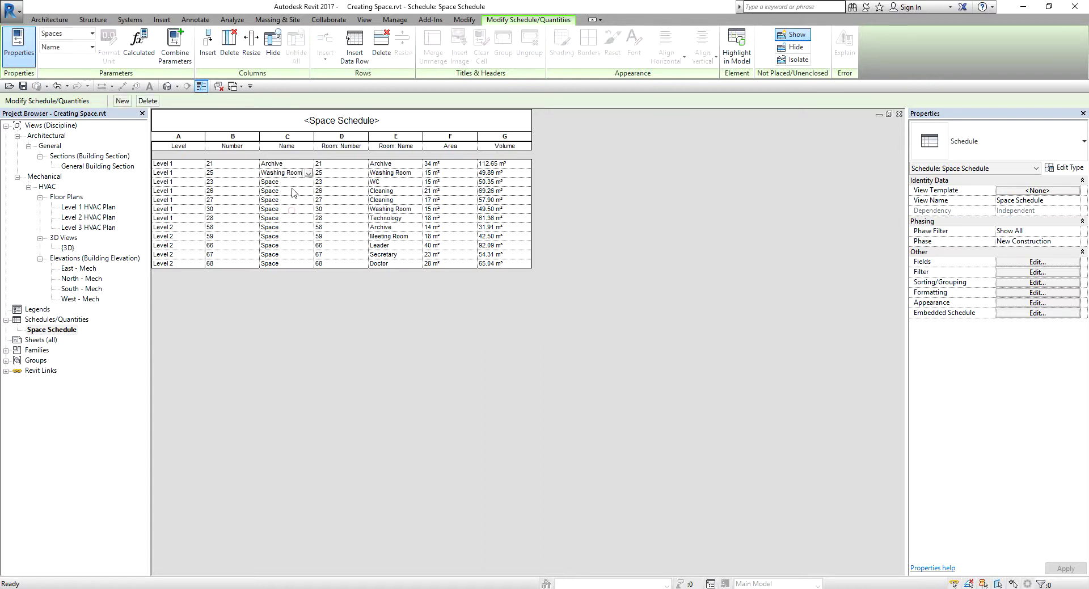
{"action": "left_click", "coordinate": [291, 182]}
{"action": "type", "text": "wc"}
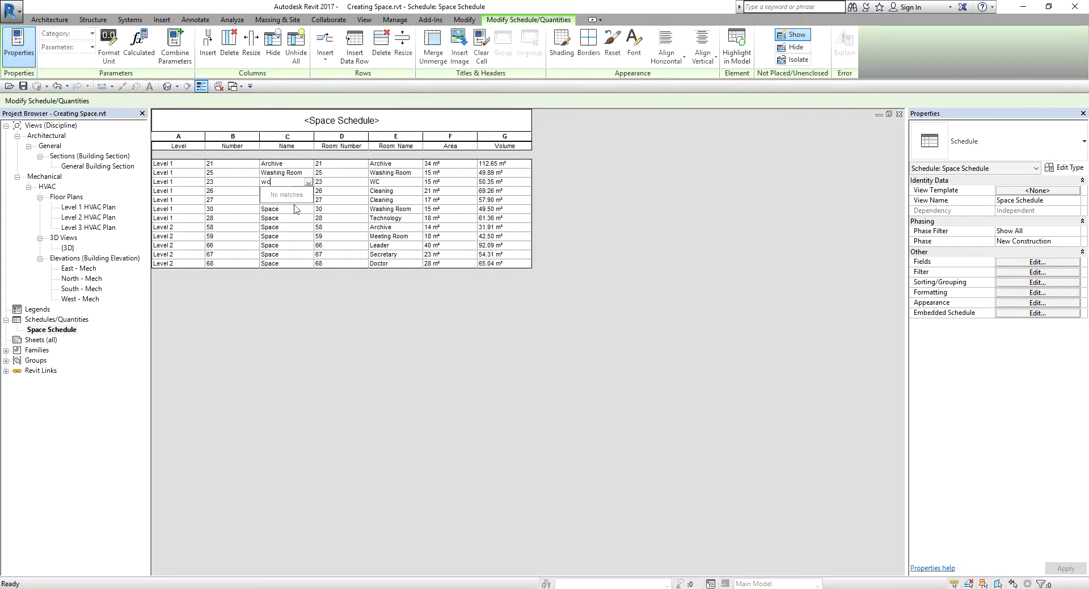
{"action": "key", "text": "BackSpace"}
{"action": "key", "text": "BackSpace"}
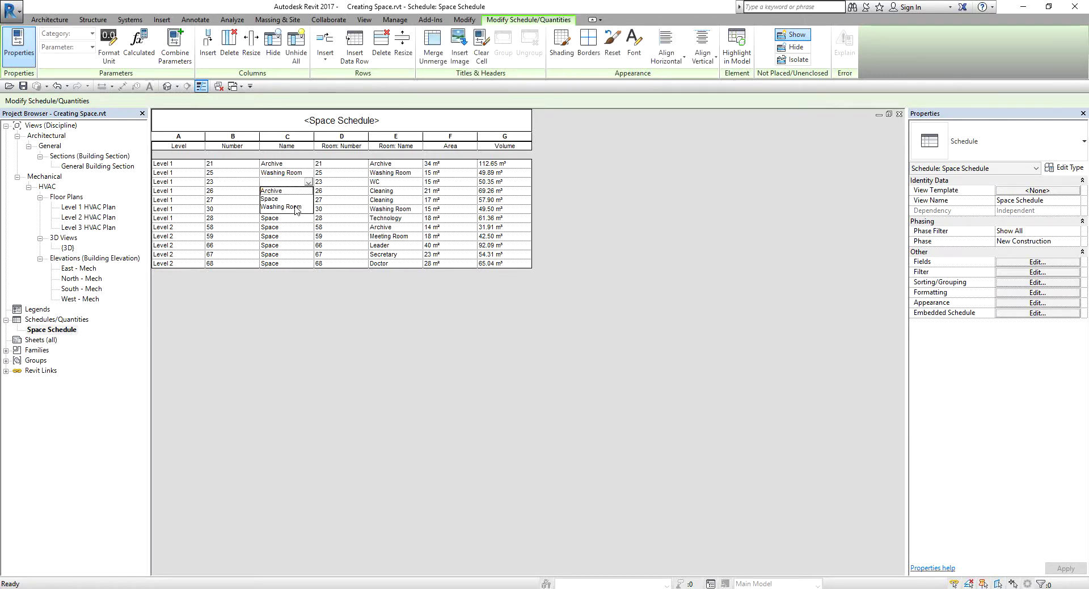
{"action": "type", "text": "wc"}
{"action": "key", "text": "BackSpace"}
{"action": "key", "text": "BackSpace"}
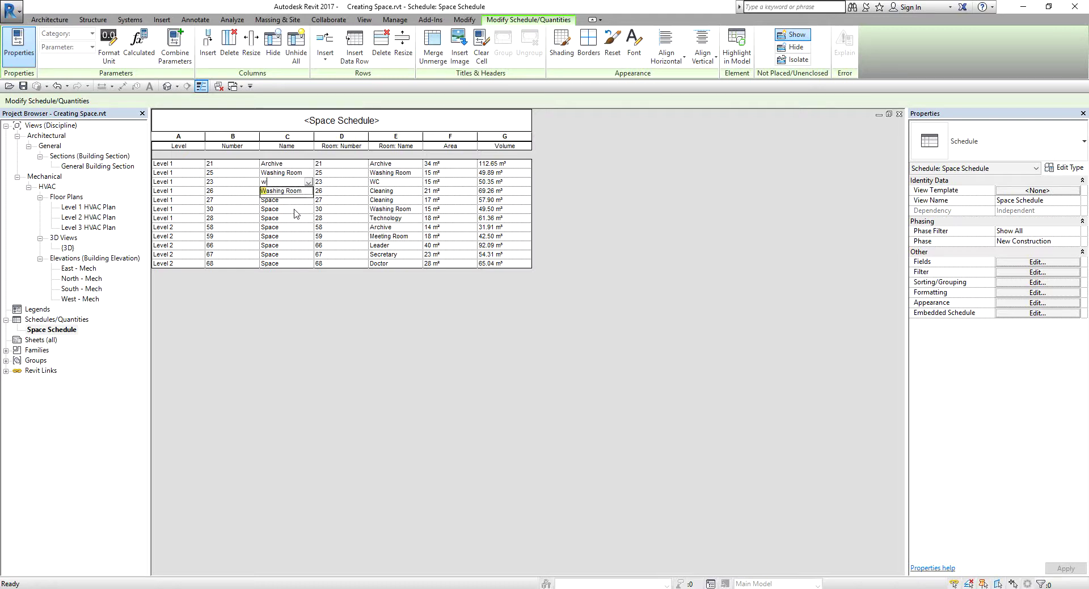
{"action": "type", "text": "WC"}
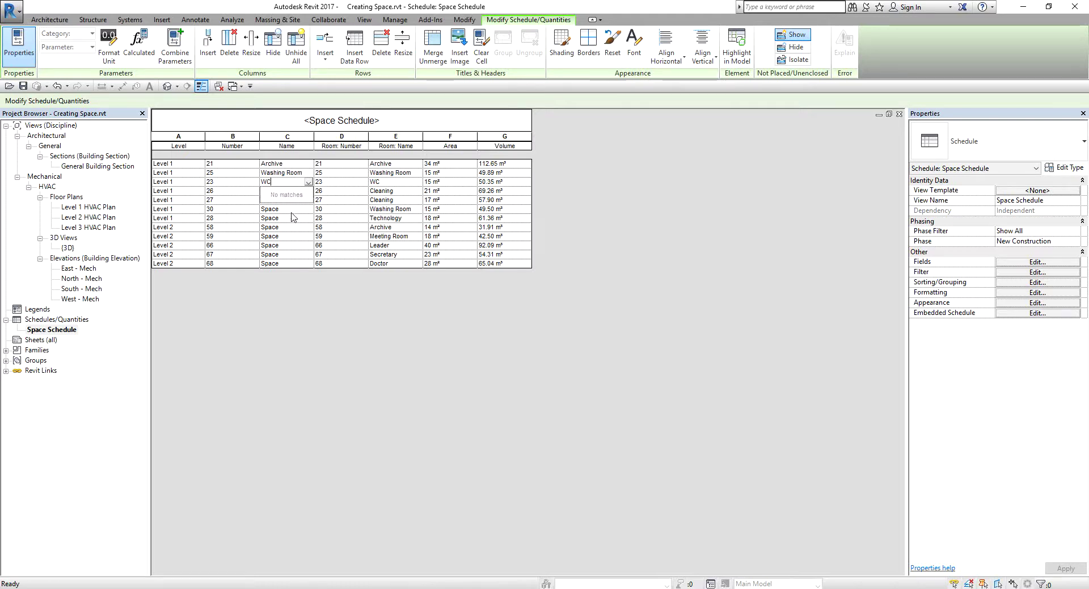
{"action": "key", "text": "Return"}
Name space 26 Cleaning, with only the first letter capitalised
{"action": "left_click", "coordinate": [290, 194]}
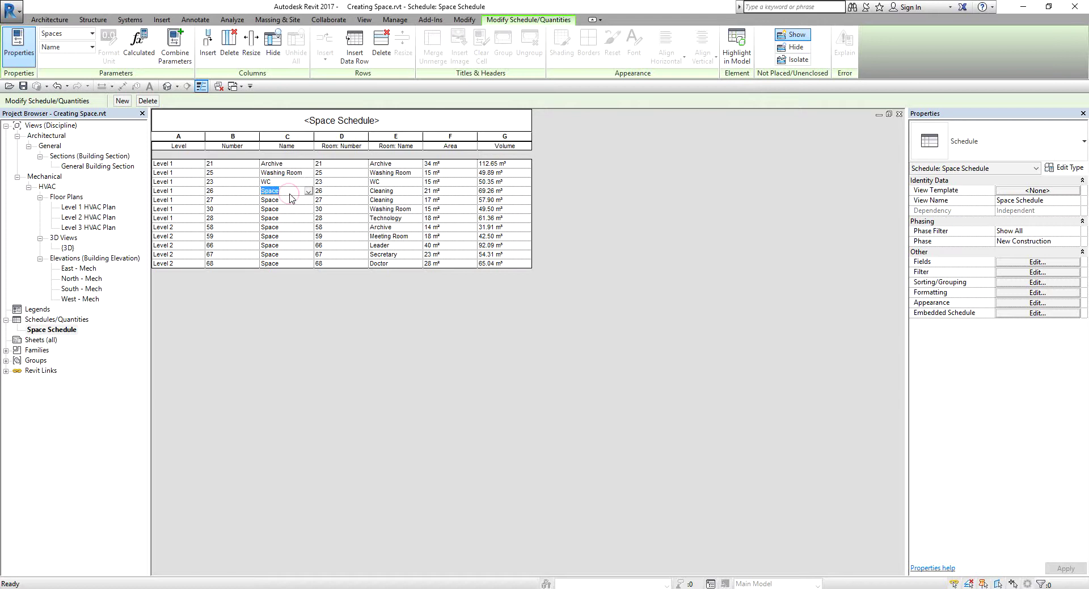
{"action": "type", "text": "cLEANING"}
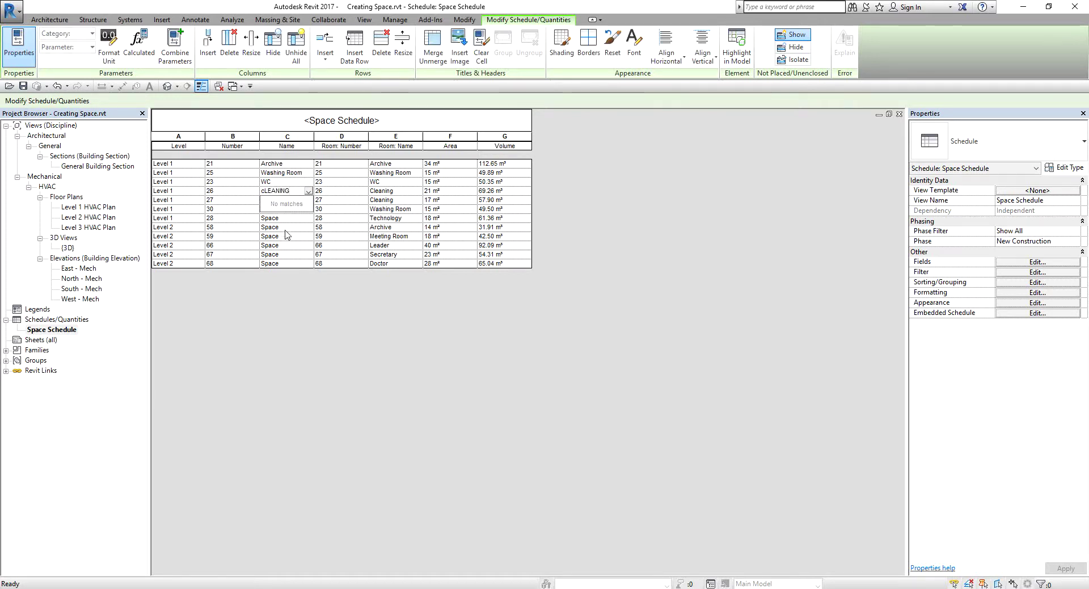
{"action": "key", "text": "BackSpace"}
{"action": "key", "text": "BackSpace"}
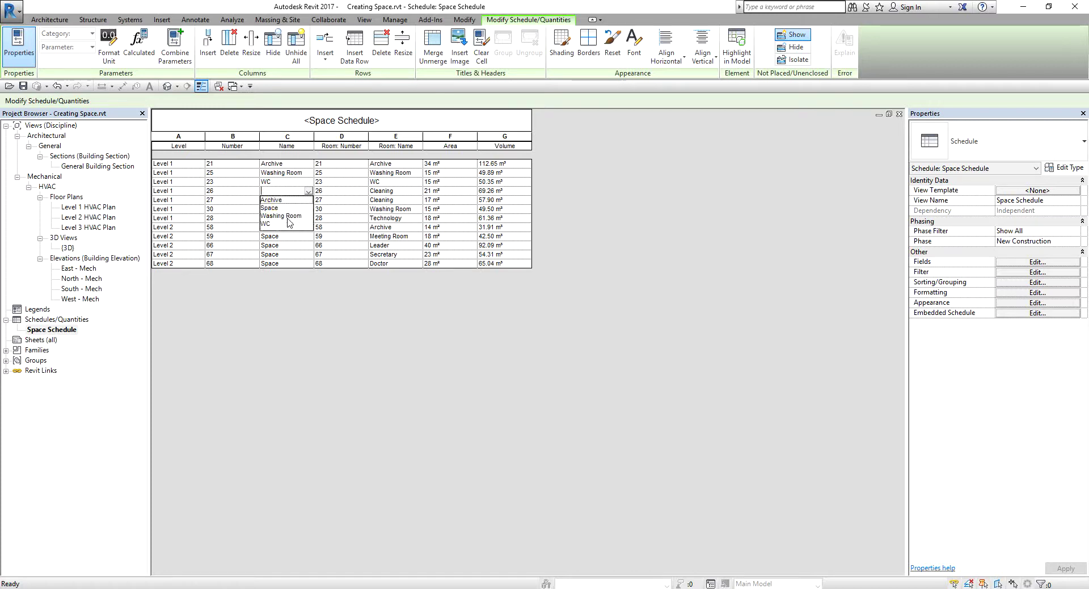
{"action": "key", "text": "Caps_Lock"}
{"action": "type", "text": "Cleaning"}
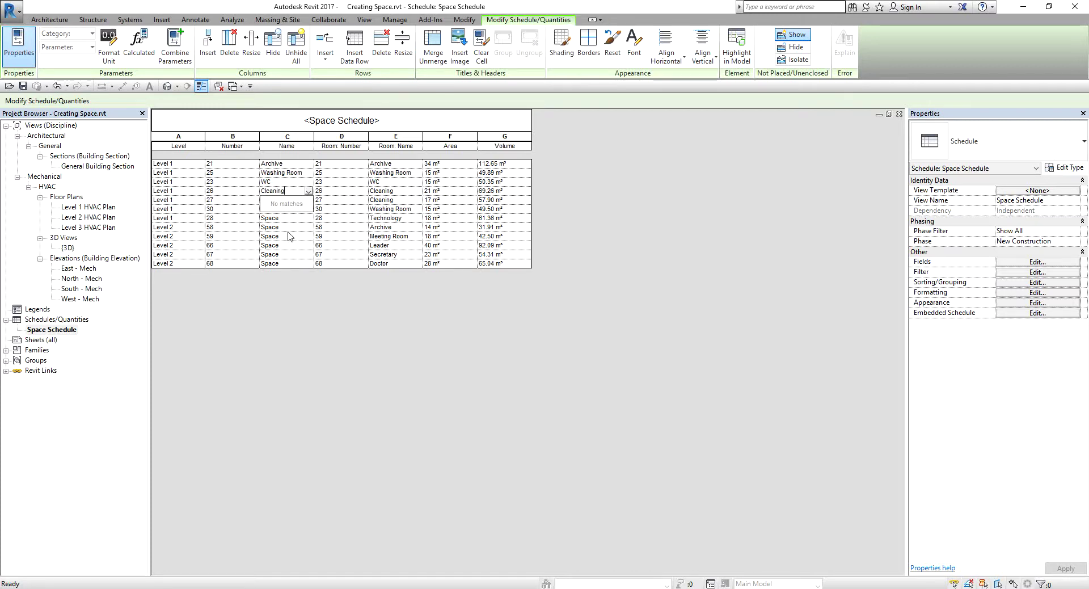
Name space 27 Cleaning and space 30 Washing Room in the schedule
{"action": "left_click", "coordinate": [291, 200]}
{"action": "left_click", "coordinate": [308, 201]}
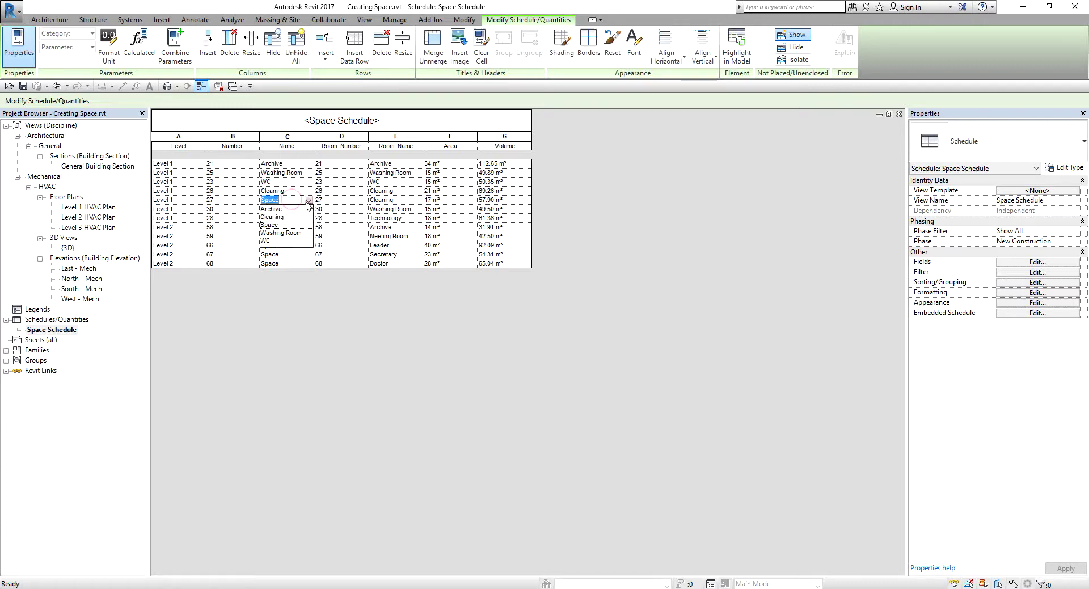
{"action": "left_click", "coordinate": [281, 217]}
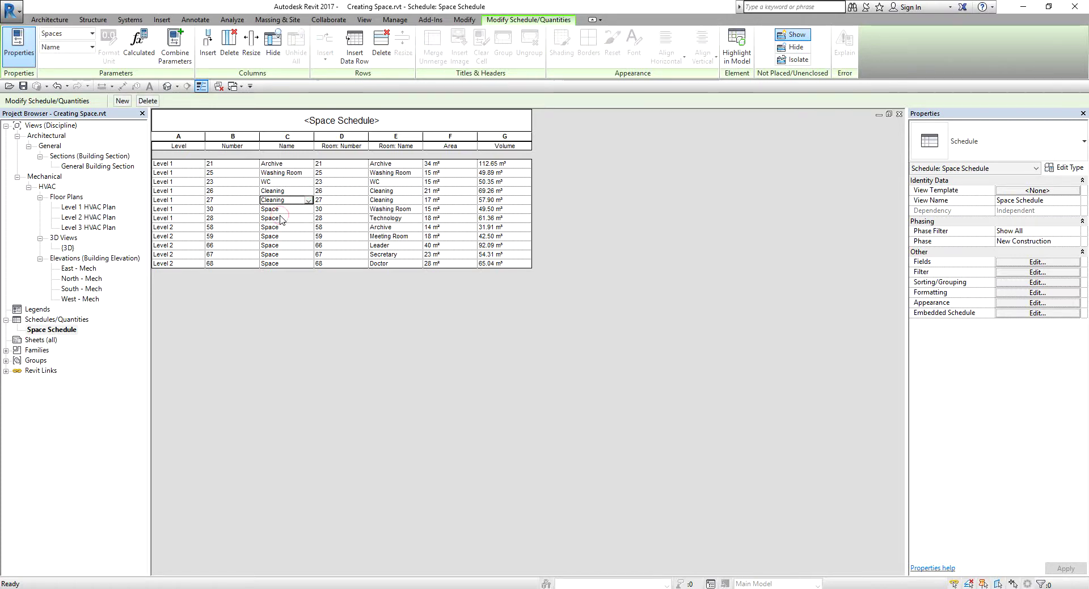
{"action": "left_click", "coordinate": [289, 209]}
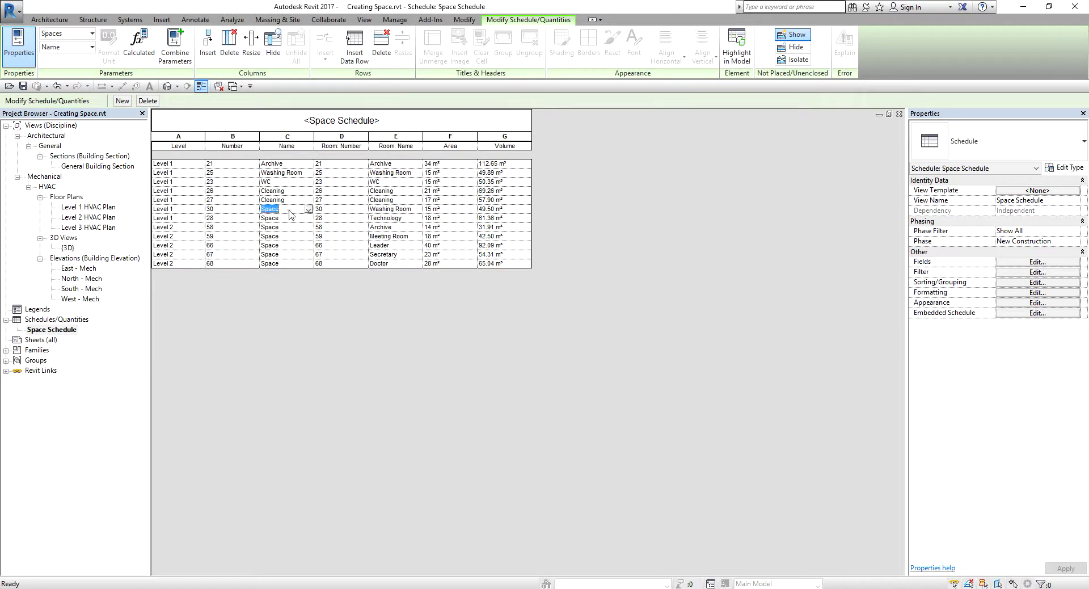
{"action": "type", "text": "Wa"}
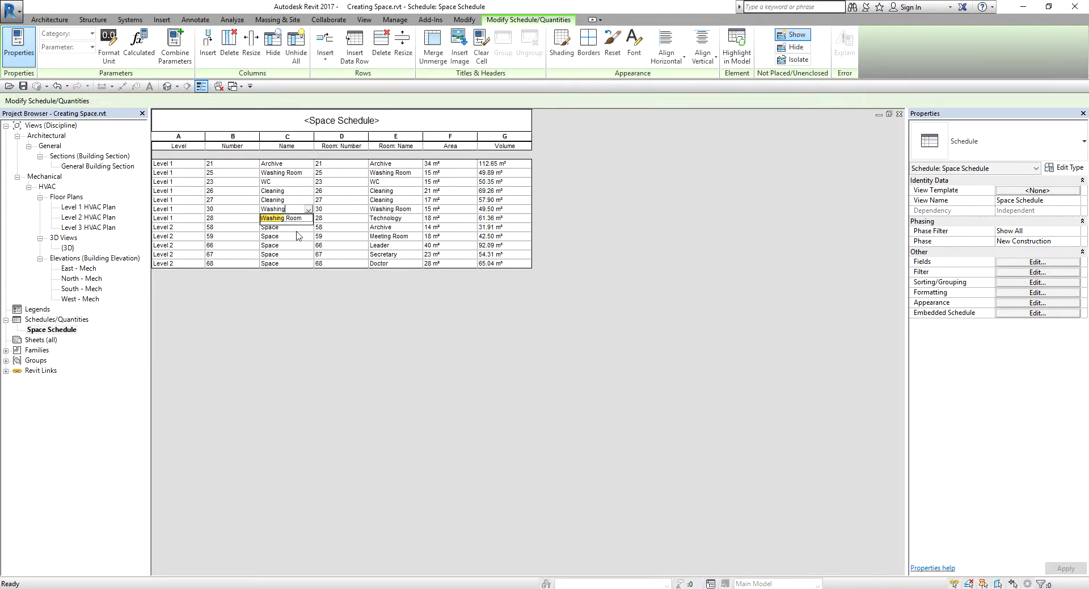
{"action": "type", "text": "shing"}
{"action": "left_click", "coordinate": [301, 218]}
Name space 28 Technology and space 58 Archive in the schedule
{"action": "left_click", "coordinate": [301, 221]}
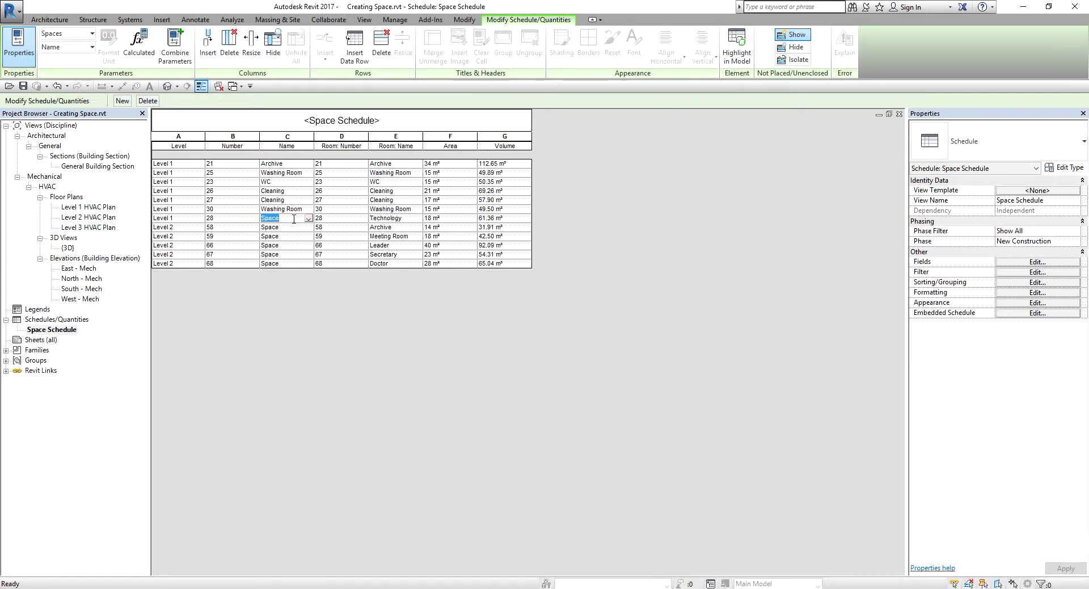
{"action": "type", "text": "Tec"}
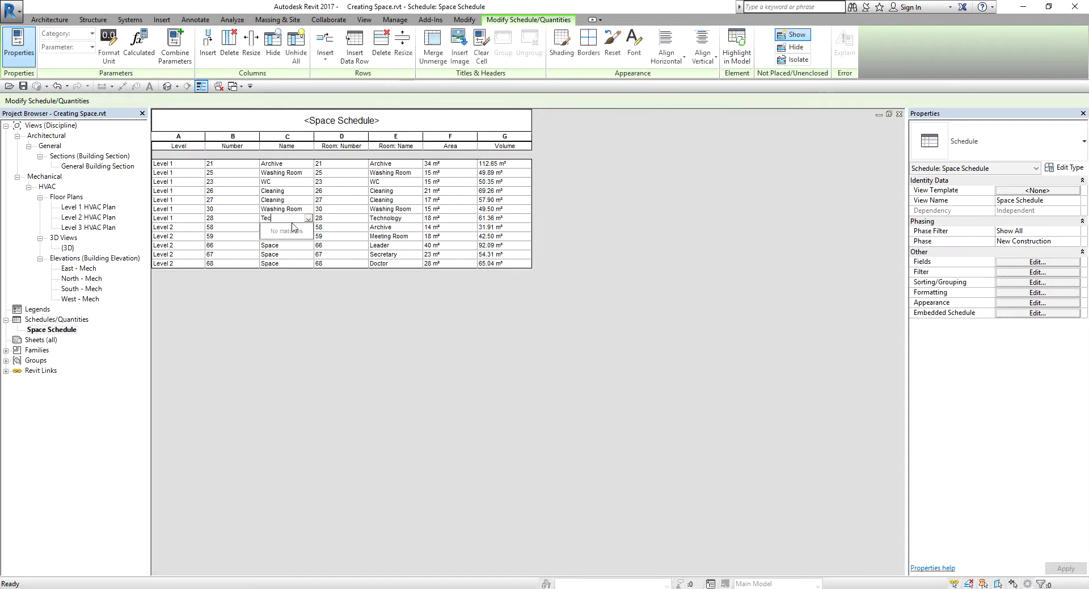
{"action": "type", "text": "hnology"}
{"action": "key", "text": "Return"}
{"action": "left_click", "coordinate": [294, 228]}
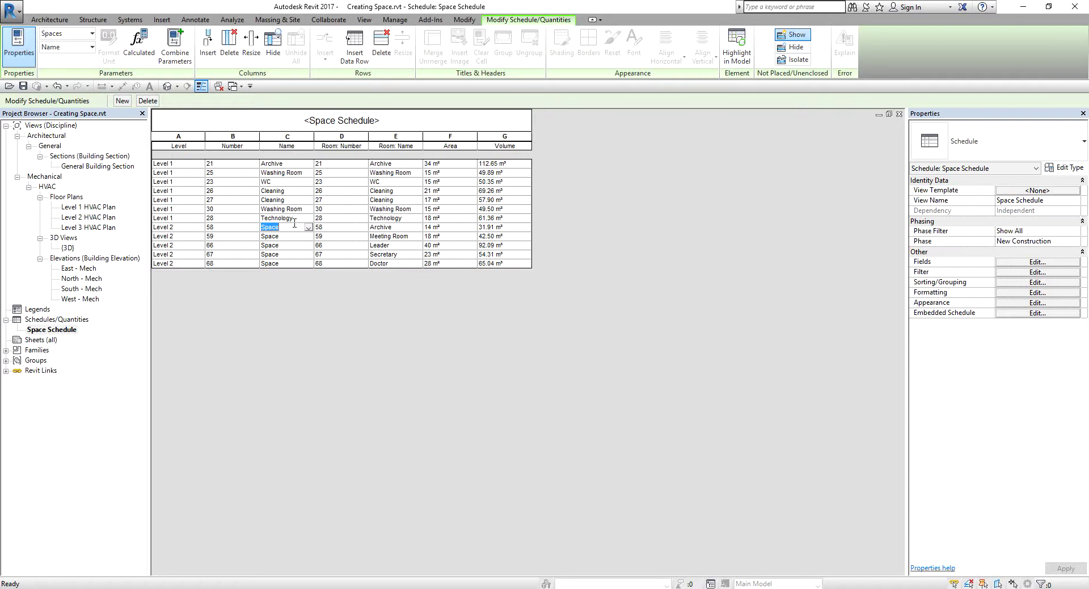
{"action": "type", "text": "Ar"}
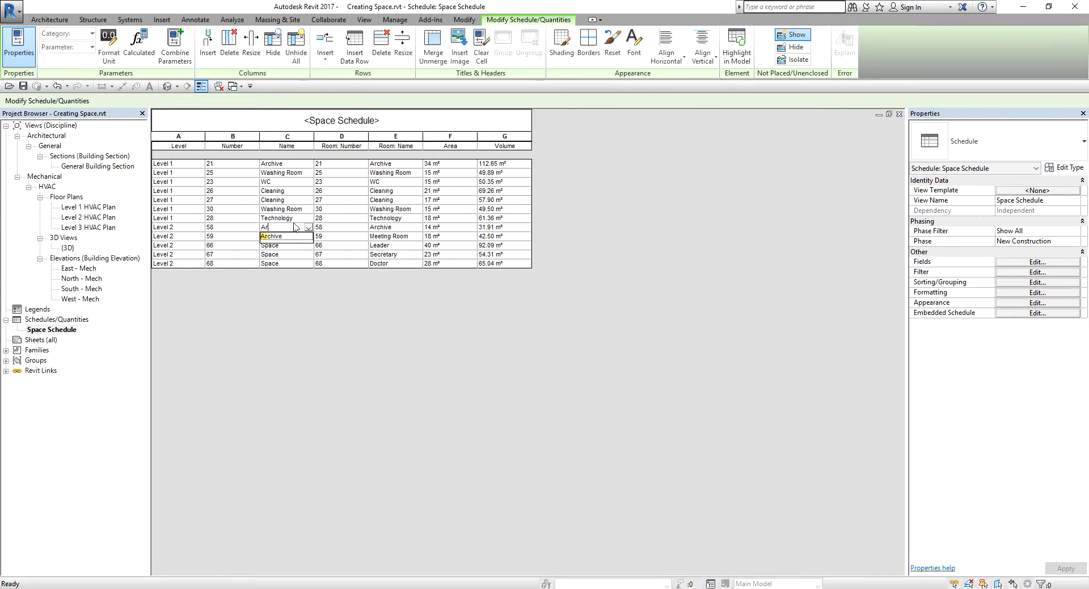
{"action": "type", "text": "chive"}
{"action": "key", "text": "Return"}
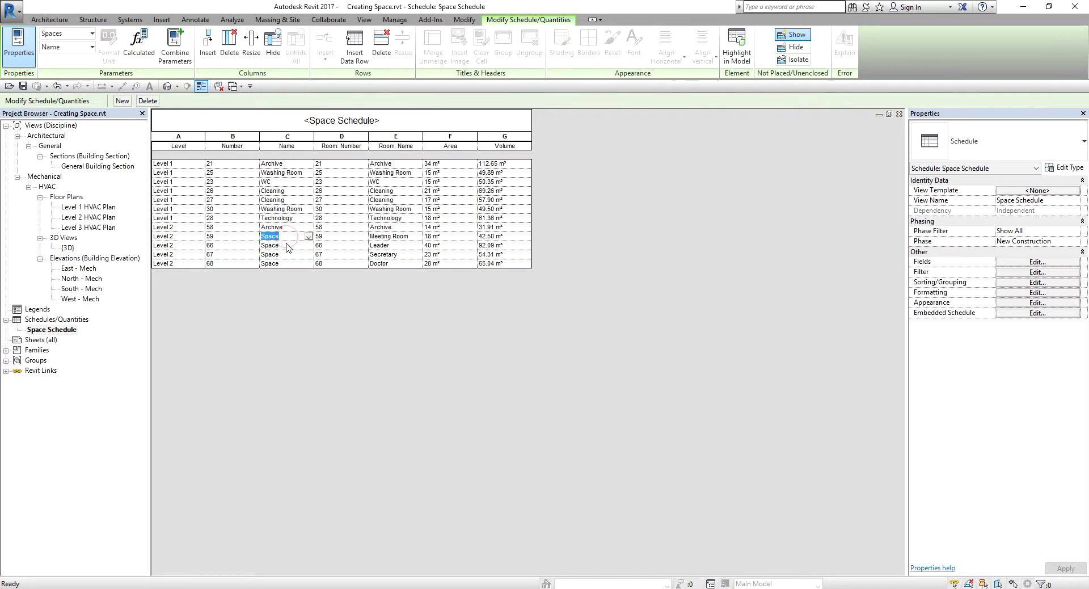
Name space 59 Meeting Room in the schedule
{"action": "key", "text": "BackSpace"}
{"action": "type", "text": "ee"}
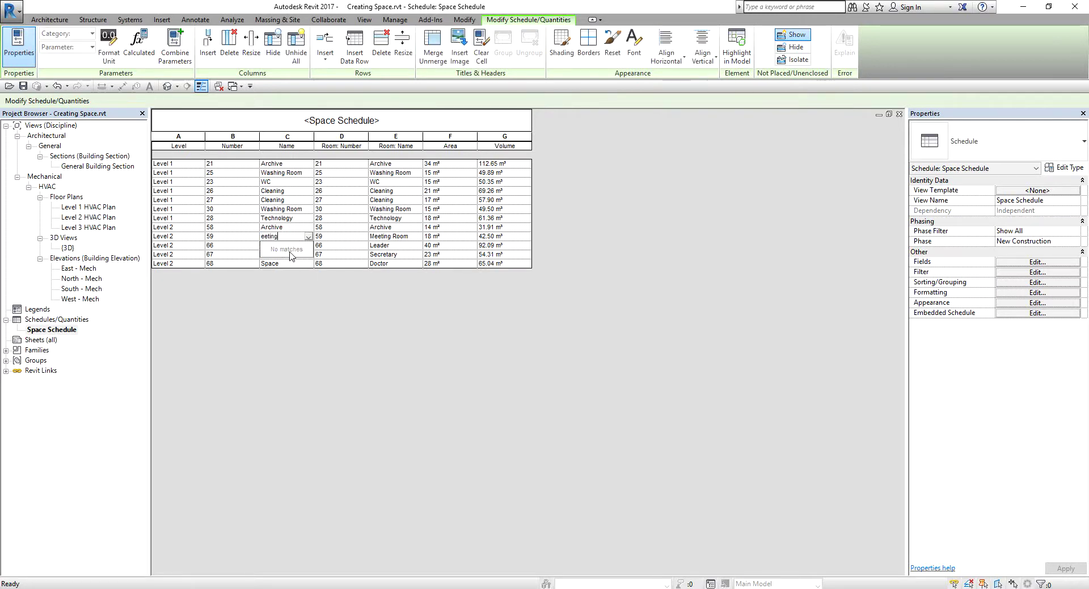
{"action": "type", "text": "ting"}
{"action": "key", "text": "BackSpace"}
{"action": "key", "text": "BackSpace"}
{"action": "key", "text": "BackSpace"}
{"action": "key", "text": "BackSpace"}
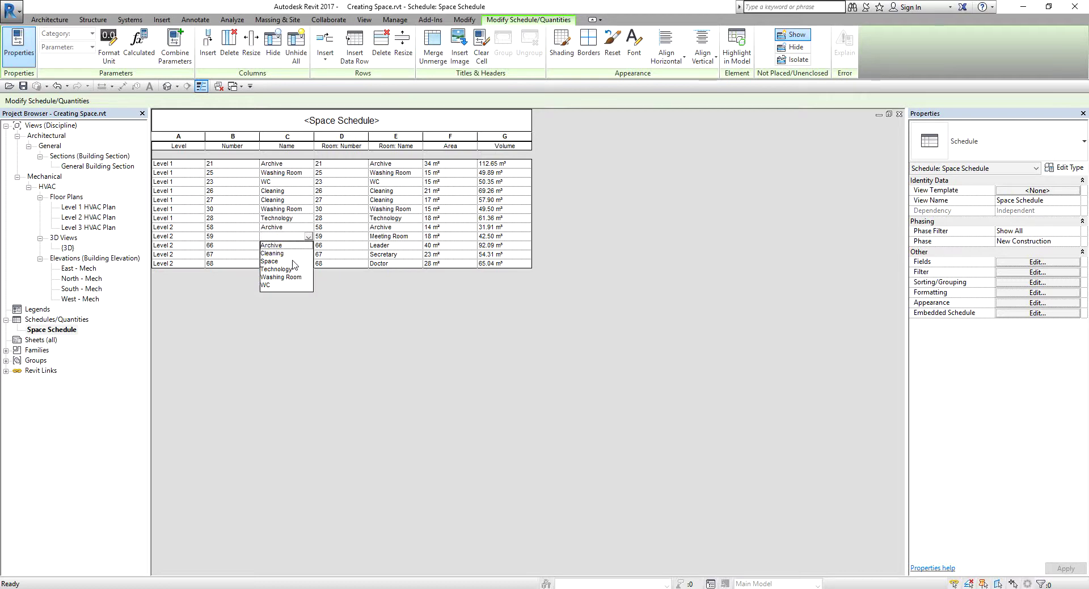
{"action": "type", "text": "Meeting"}
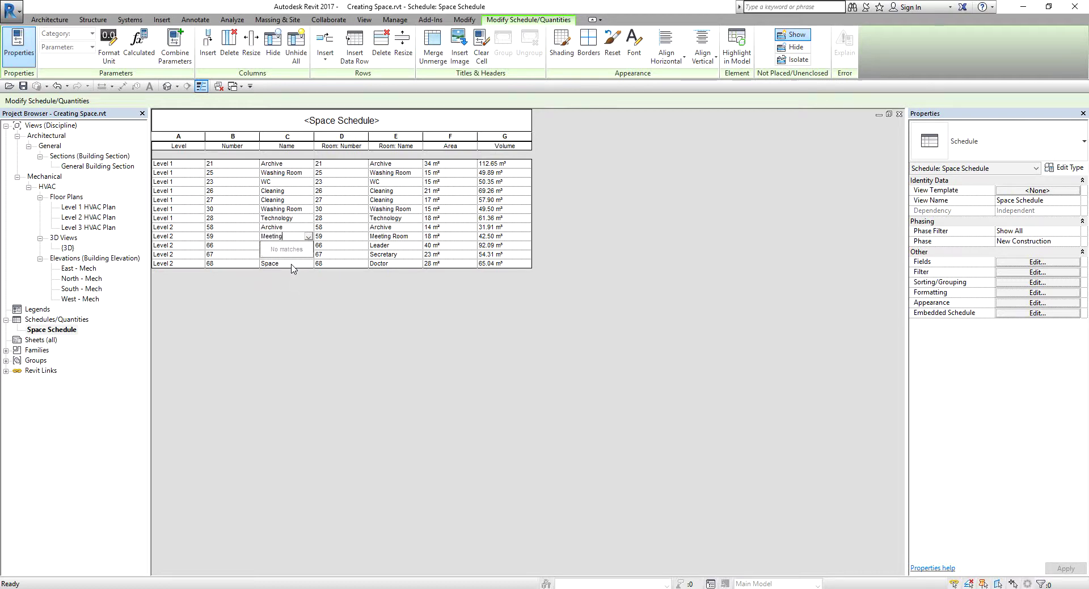
{"action": "type", "text": " Room"}
{"action": "left_click", "coordinate": [294, 268]}
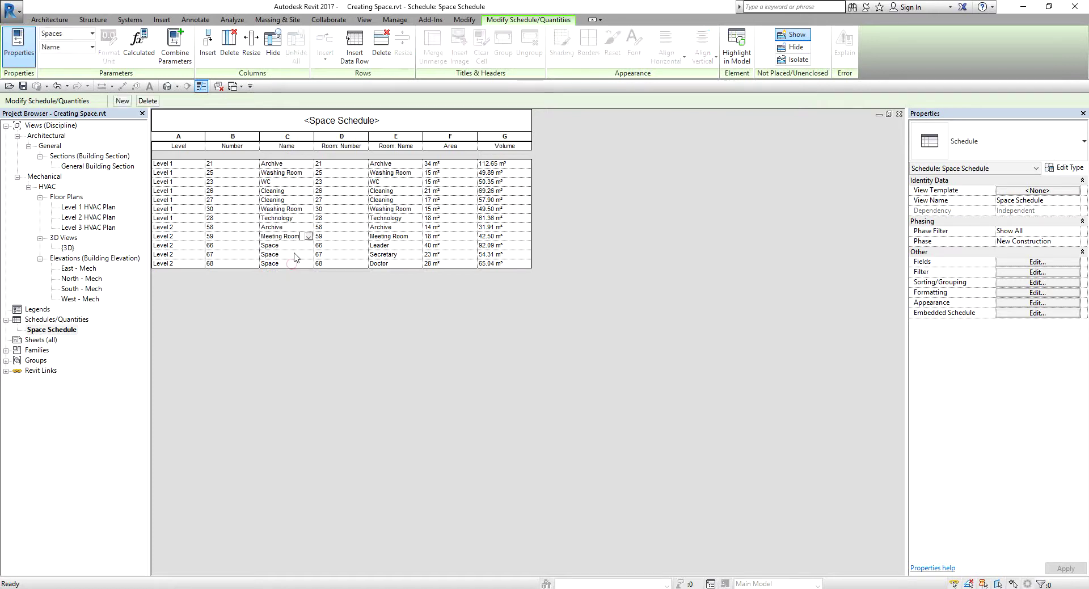
Name spaces 66, 67 and 68 Leader, Secretary and Doctor respectively
{"action": "left_click", "coordinate": [295, 250]}
{"action": "type", "text": "Leader"}
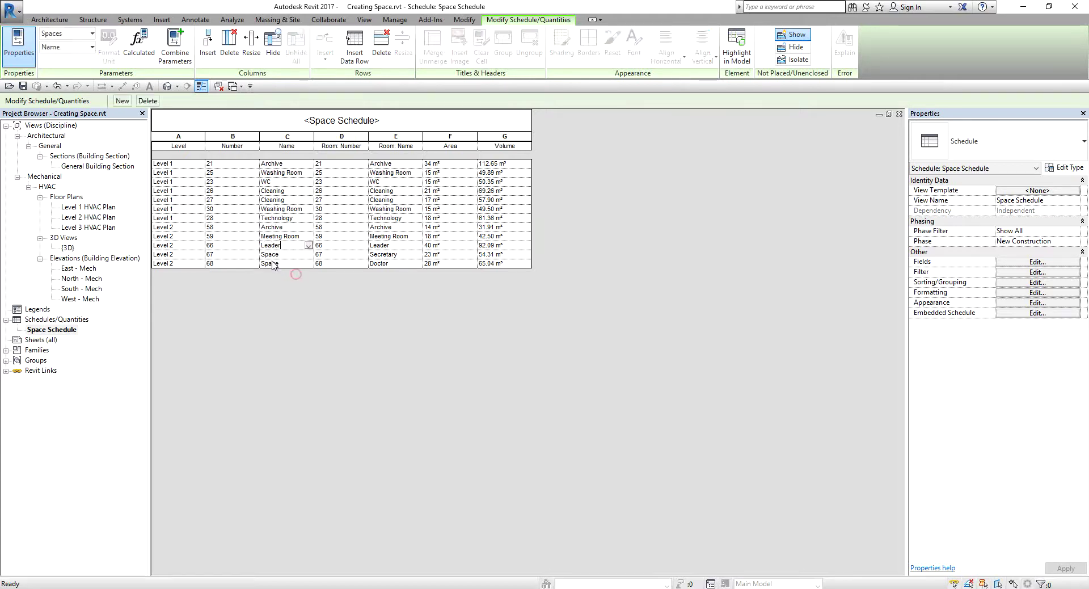
{"action": "left_click", "coordinate": [288, 254]}
{"action": "type", "text": "Secretary"}
{"action": "left_click", "coordinate": [291, 264]}
{"action": "type", "text": "Doctor"}
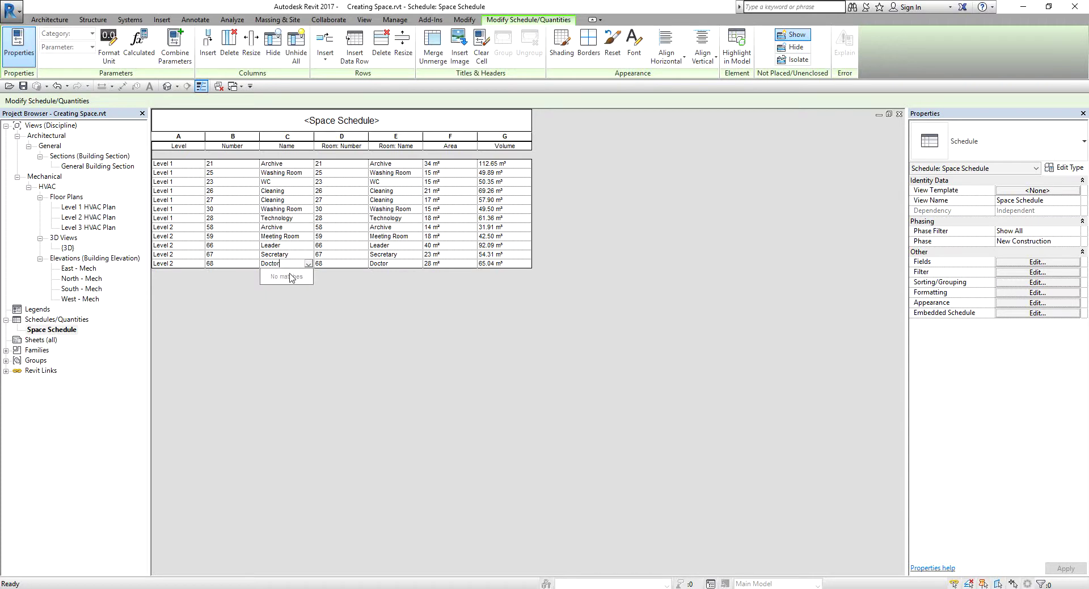
{"action": "left_click", "coordinate": [297, 263]}
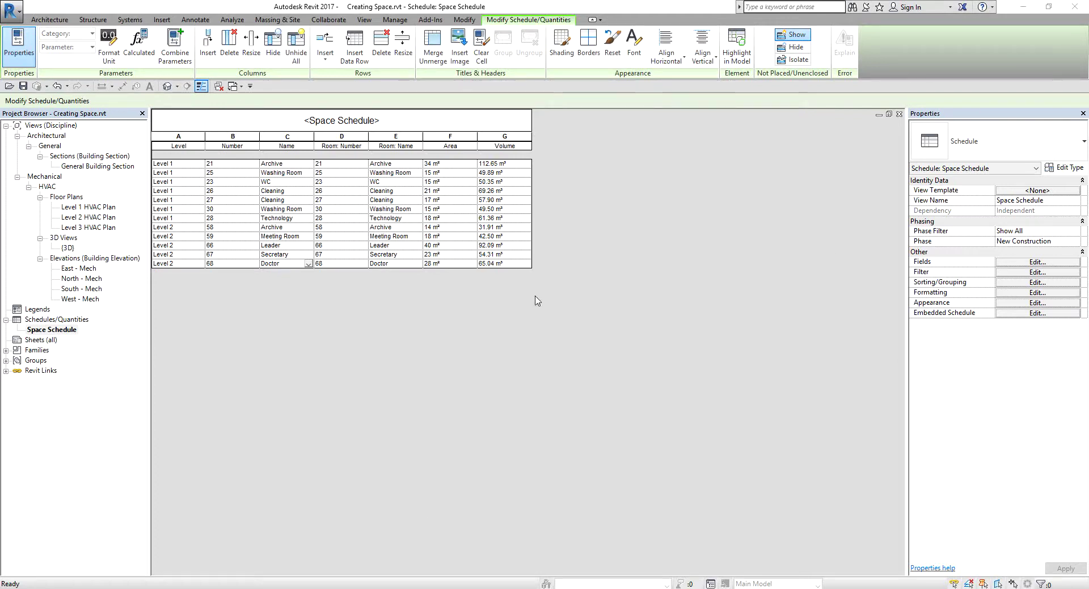
Examine the names and numbers on the space tags in the Level 1 HVAC Plan
{"action": "double_click", "coordinate": [91, 208]}
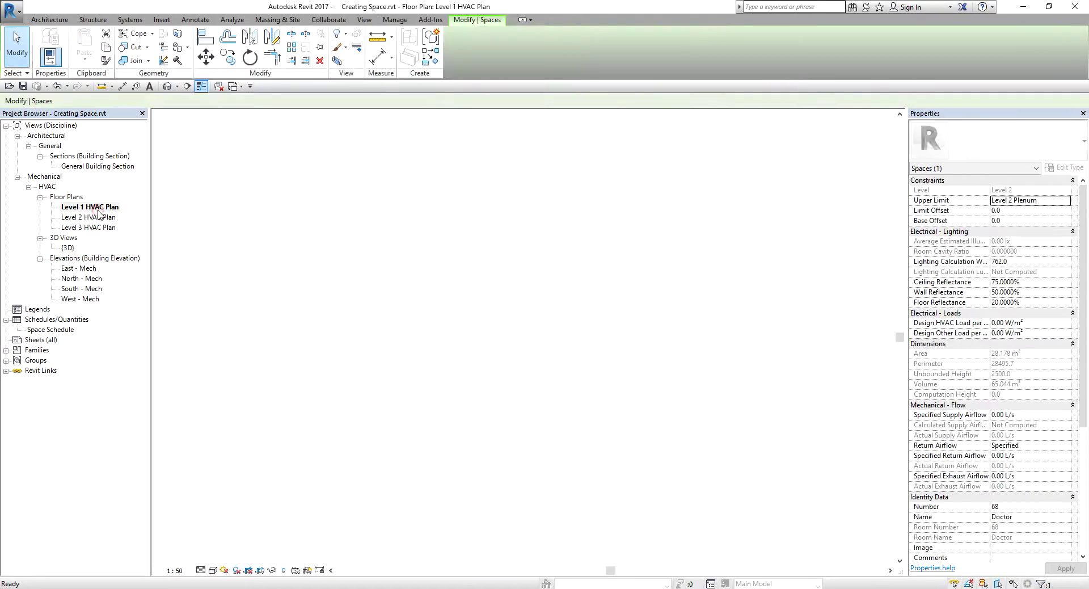
{"action": "scroll", "coordinate": [556, 311], "scroll_direction": "up", "scroll_amount": 3}
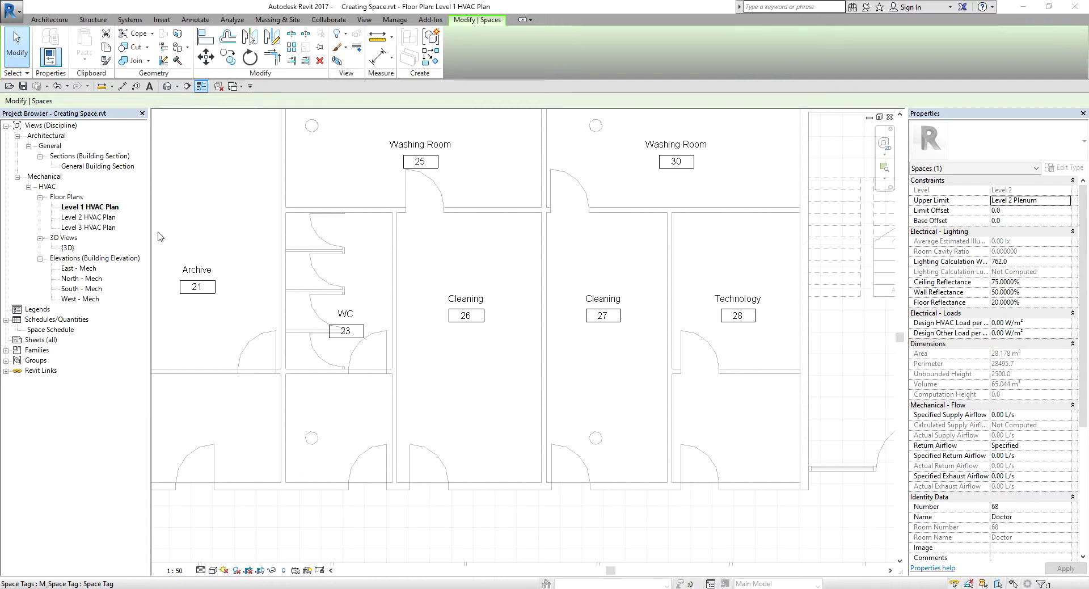
Open the General Building Section and extend the right side of its crop region past the stairwell and outer wall
{"action": "double_click", "coordinate": [87, 166]}
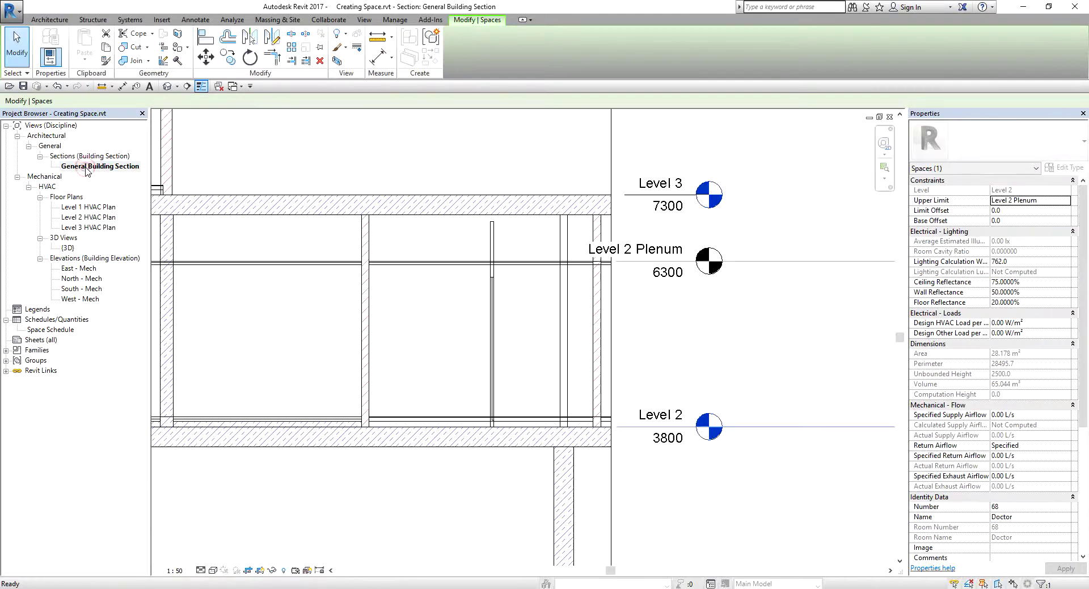
{"action": "left_click", "coordinate": [763, 350]}
{"action": "scroll", "coordinate": [667, 347], "scroll_direction": "down", "scroll_amount": 1}
{"action": "scroll", "coordinate": [667, 347], "scroll_direction": "down", "scroll_amount": 4}
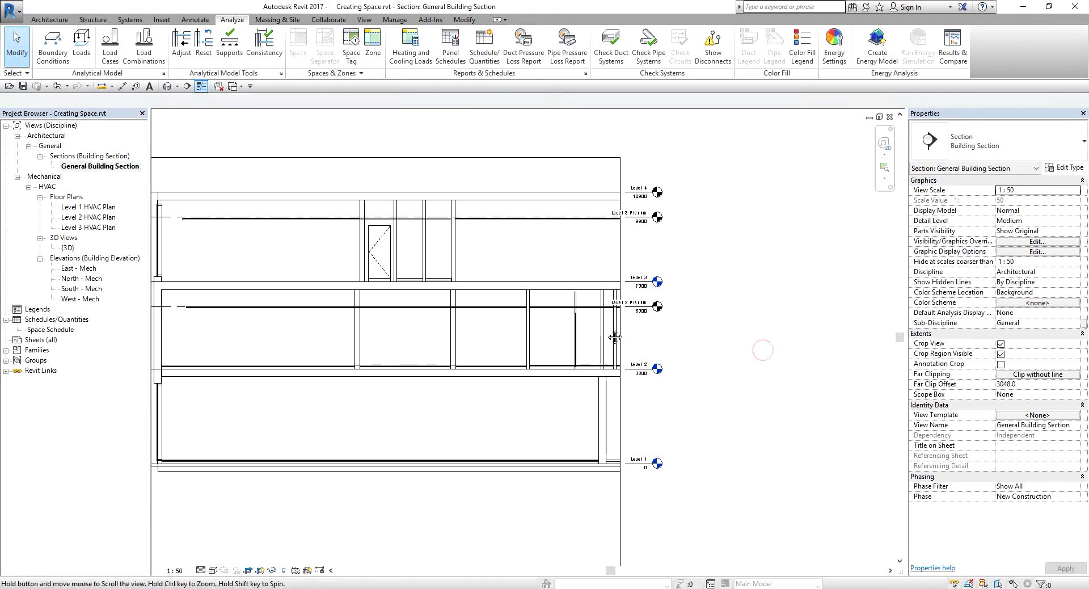
{"action": "left_click", "coordinate": [509, 377]}
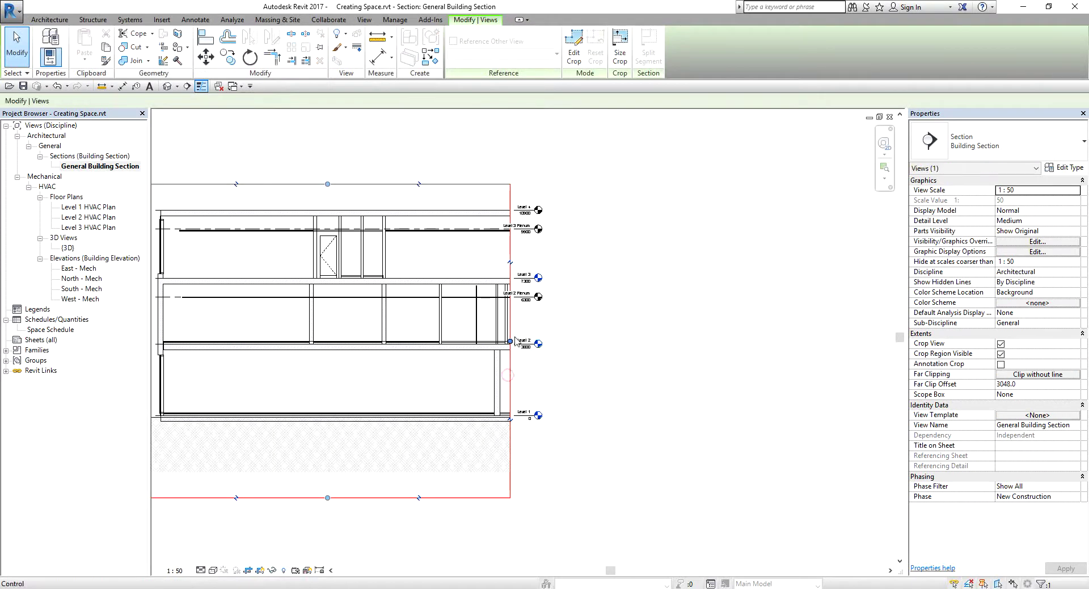
{"action": "left_click_drag", "start_coordinate": [512, 347], "coordinate": [788, 347]}
{"action": "middle_click_drag", "start_coordinate": [788, 347], "coordinate": [626, 334]}
{"action": "left_click_drag", "start_coordinate": [623, 339], "coordinate": [720, 339]}
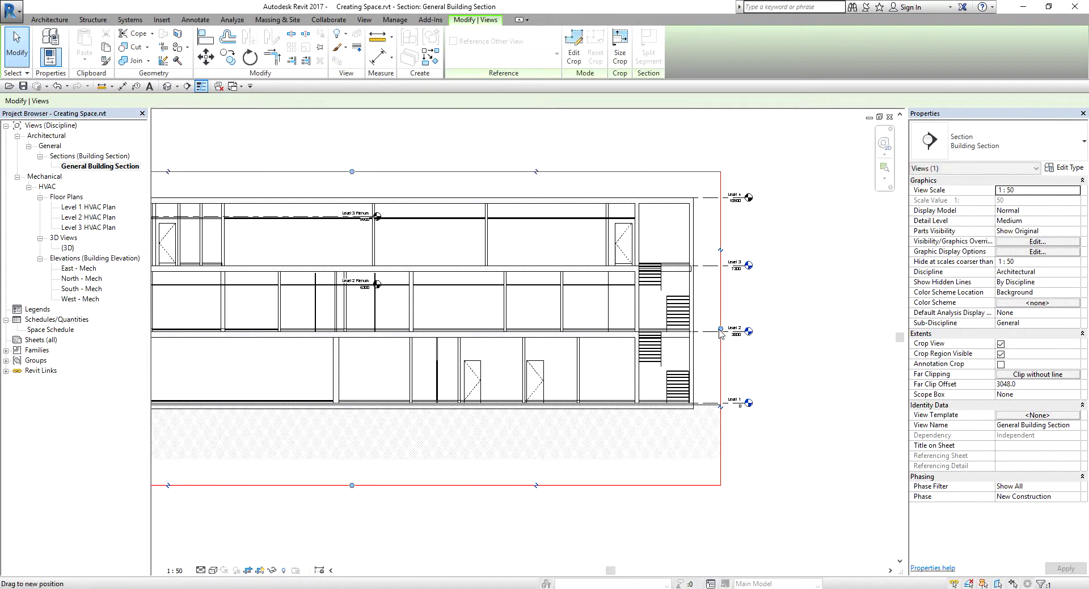
{"action": "left_click", "coordinate": [773, 365]}
{"action": "scroll", "coordinate": [700, 297], "scroll_direction": "up", "scroll_amount": 3}
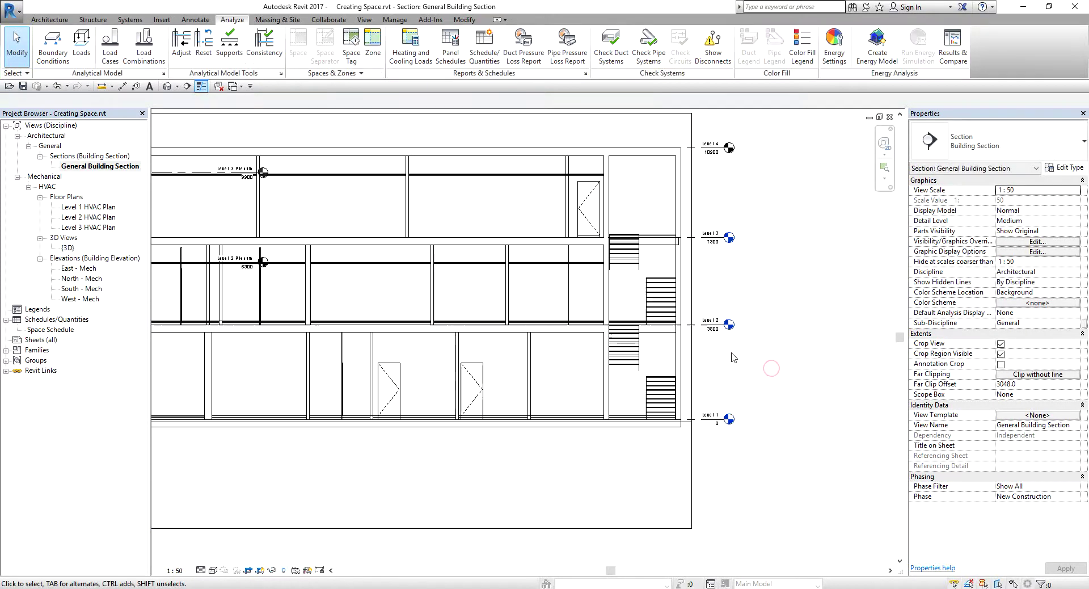
Place a color fill legend to the right of the section's level heads, with space type Spaces and color scheme Schema 1
{"action": "left_click", "coordinate": [234, 21]}
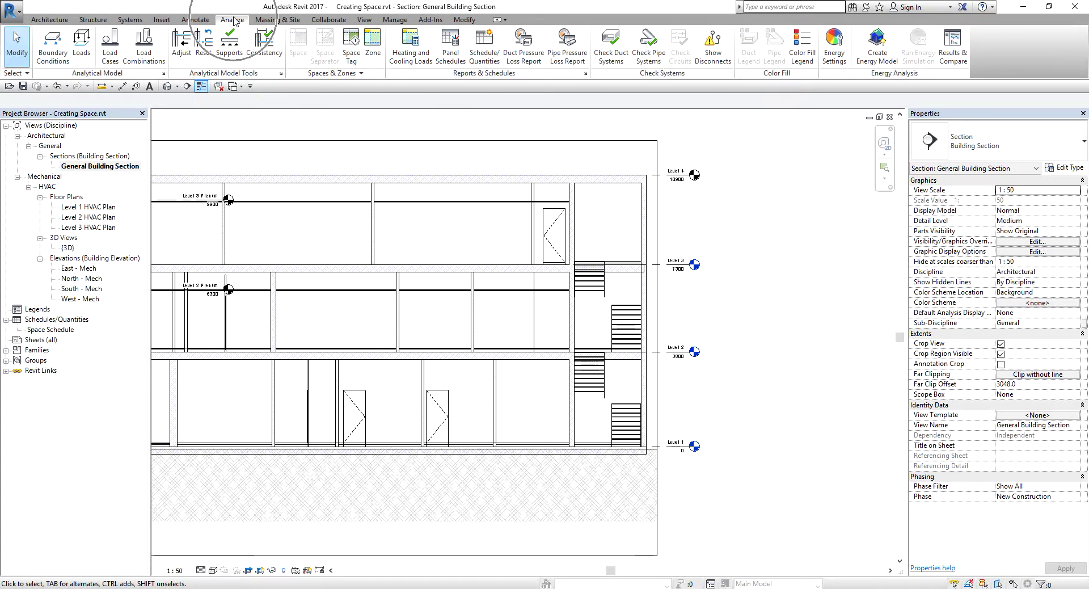
{"action": "left_click", "coordinate": [803, 45]}
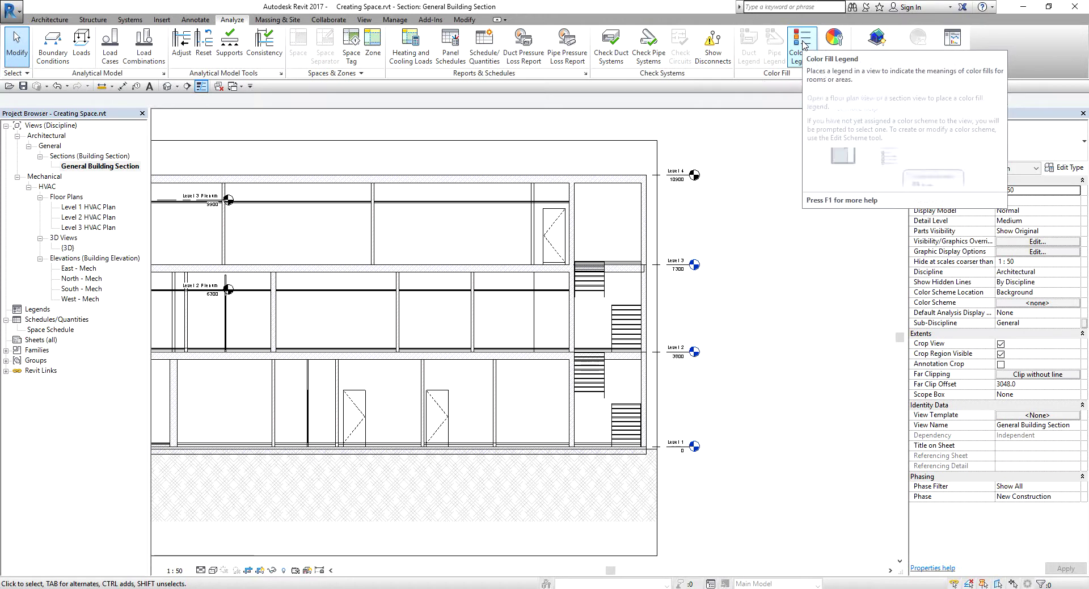
{"action": "left_click", "coordinate": [803, 45]}
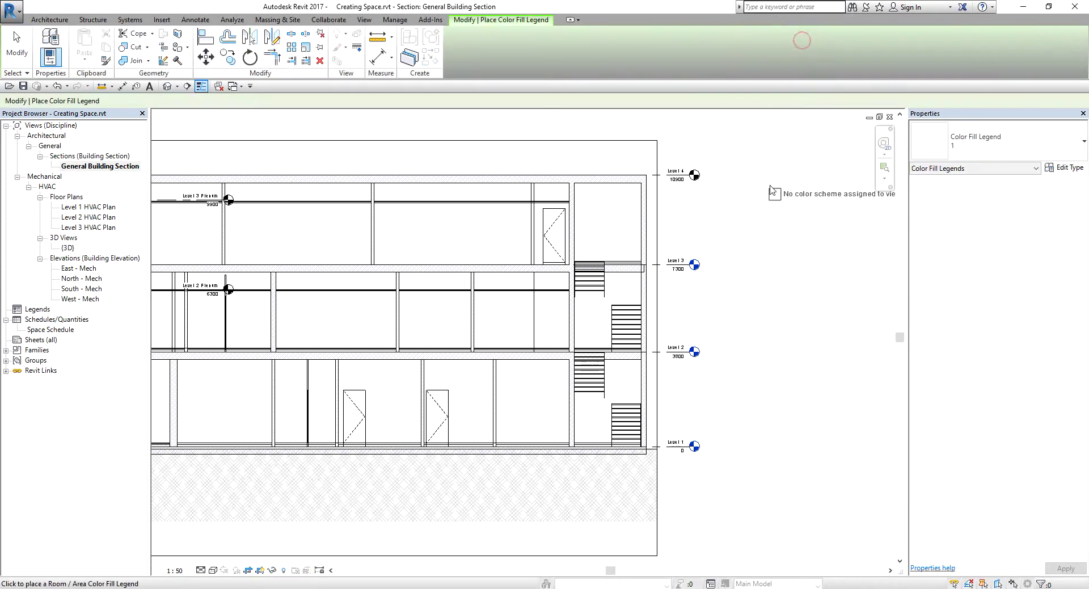
{"action": "middle_click_drag", "start_coordinate": [771, 187], "coordinate": [649, 164]}
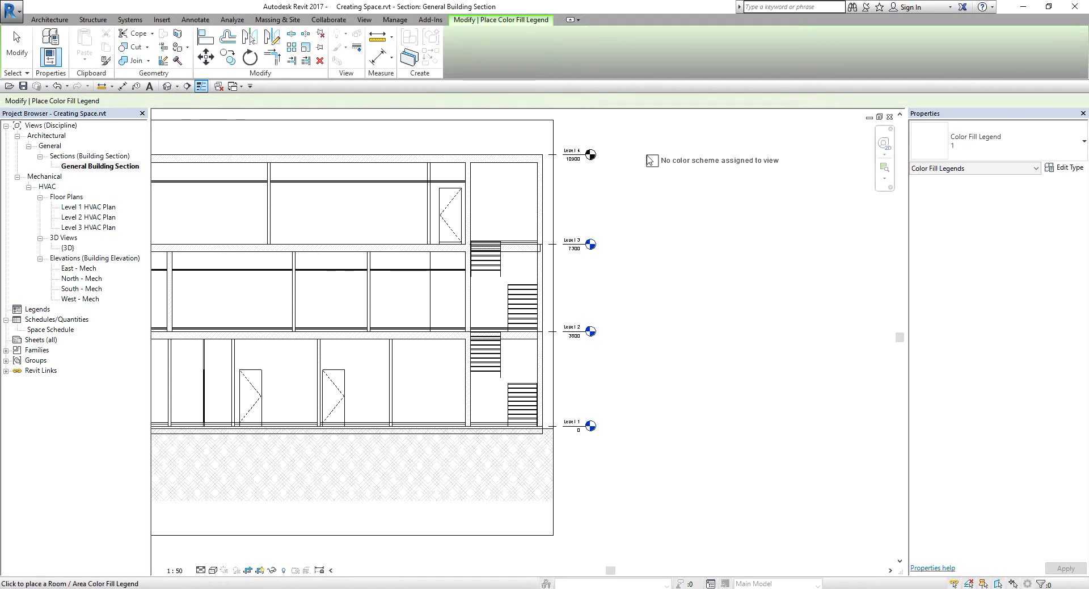
{"action": "left_click", "coordinate": [648, 160]}
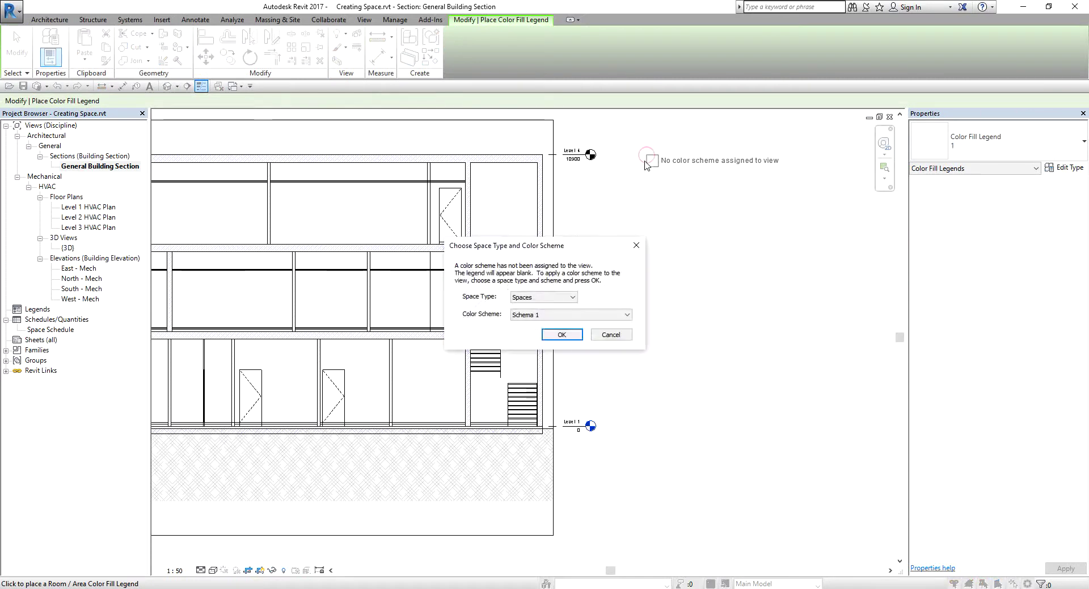
{"action": "left_click", "coordinate": [544, 300]}
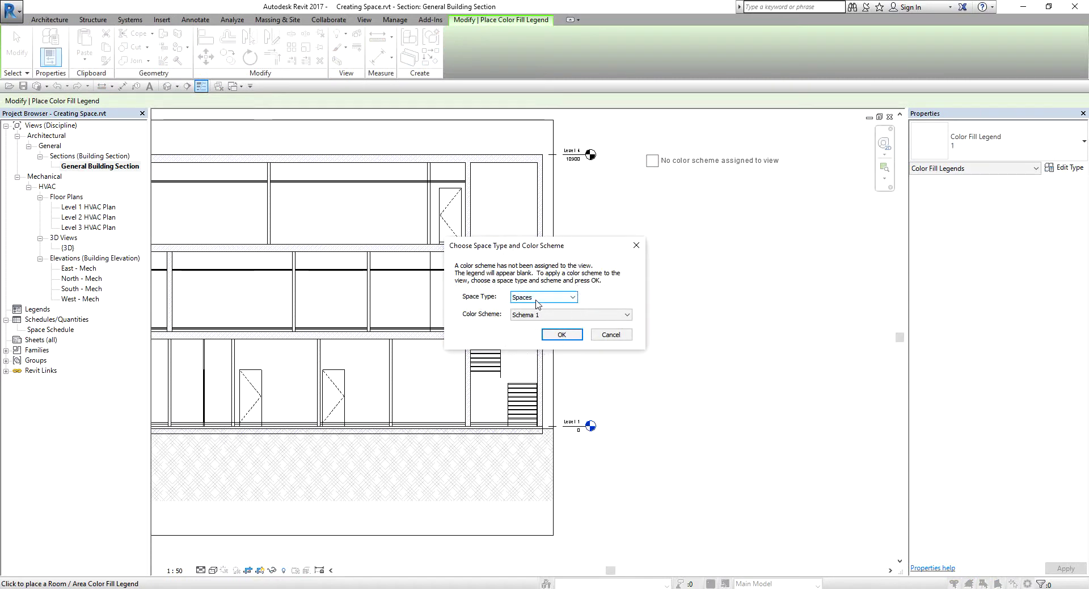
{"action": "left_click", "coordinate": [537, 299]}
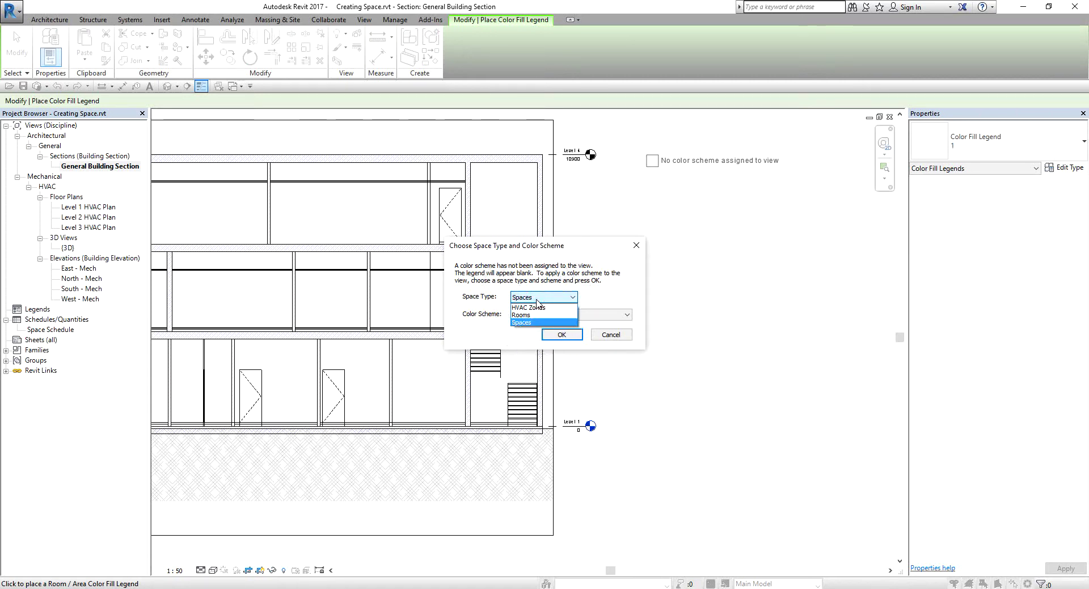
{"action": "left_click", "coordinate": [537, 301]}
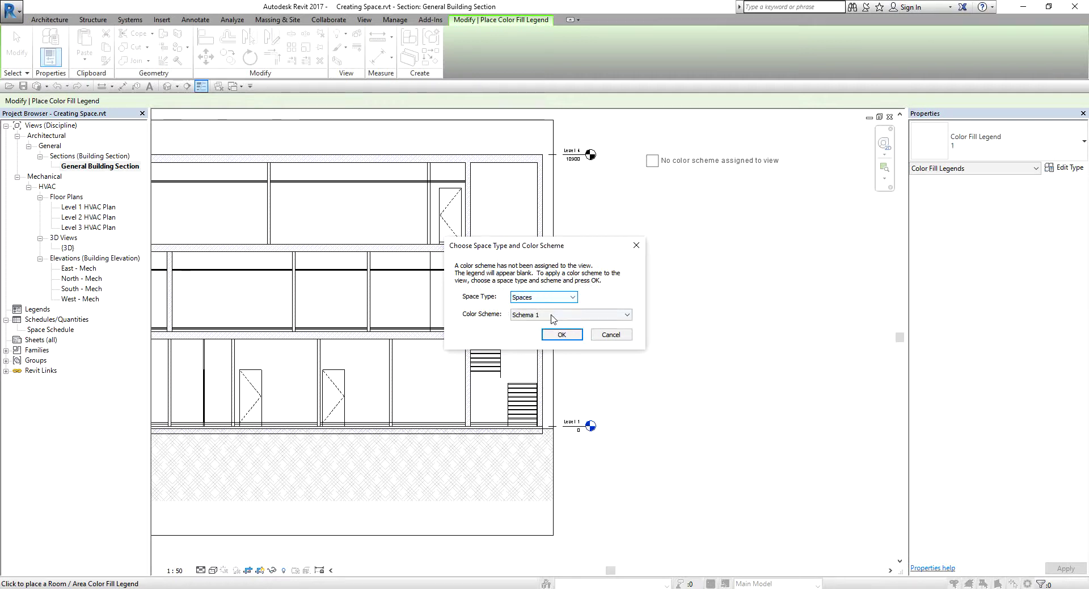
{"action": "left_click", "coordinate": [562, 335]}
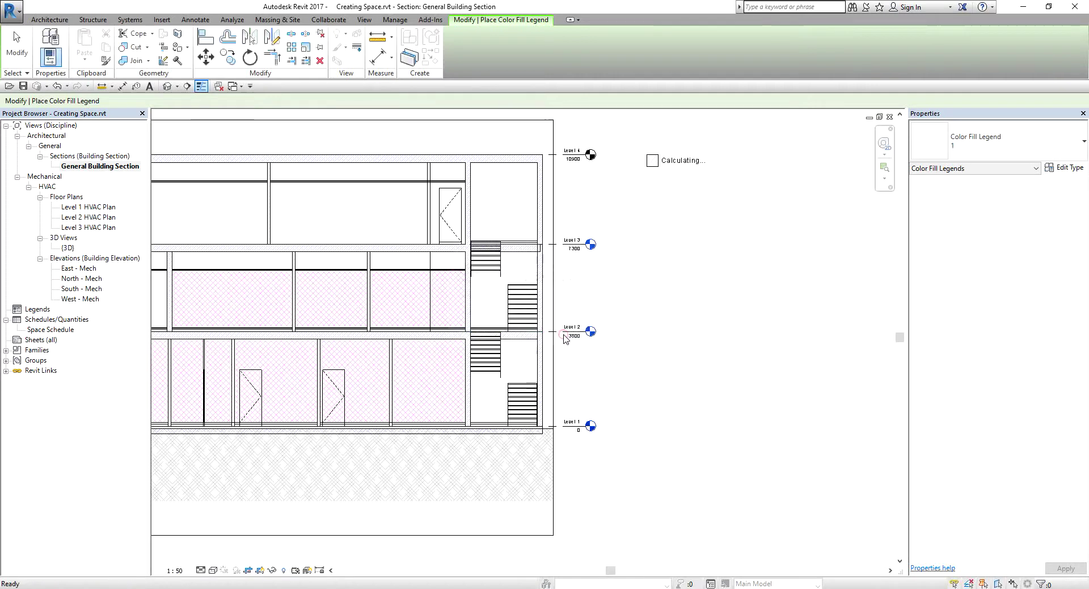
Open the placed legend's color scheme definition and review the space parameters available for coloring, keeping Name
{"action": "scroll", "coordinate": [741, 369], "scroll_direction": "down", "scroll_amount": 2}
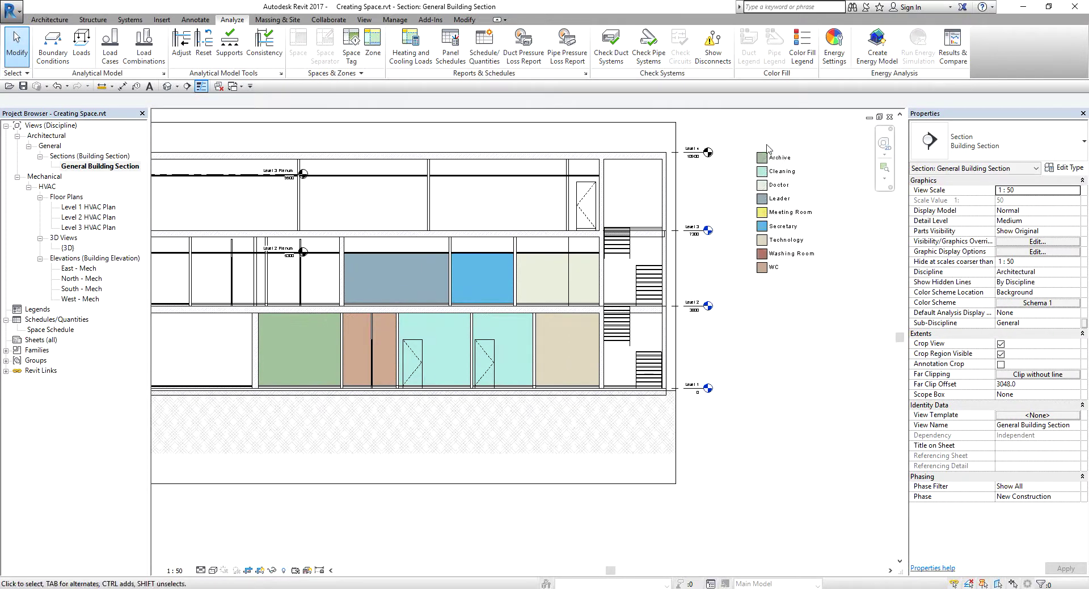
{"action": "middle_click_drag", "start_coordinate": [764, 343], "coordinate": [752, 347]}
{"action": "scroll", "coordinate": [762, 329], "scroll_direction": "up", "scroll_amount": 1}
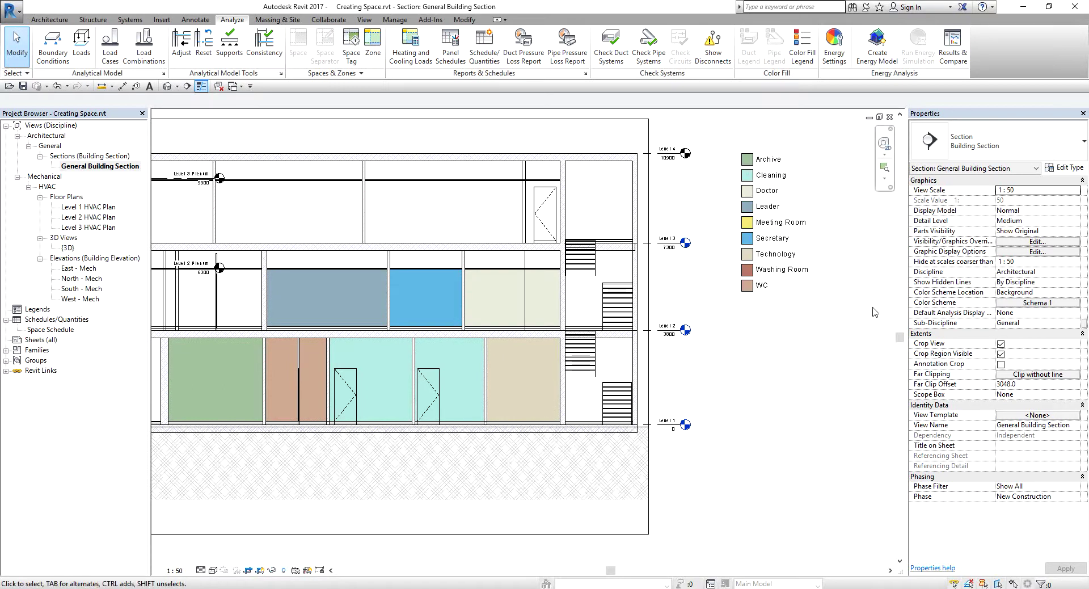
{"action": "left_click", "coordinate": [774, 223]}
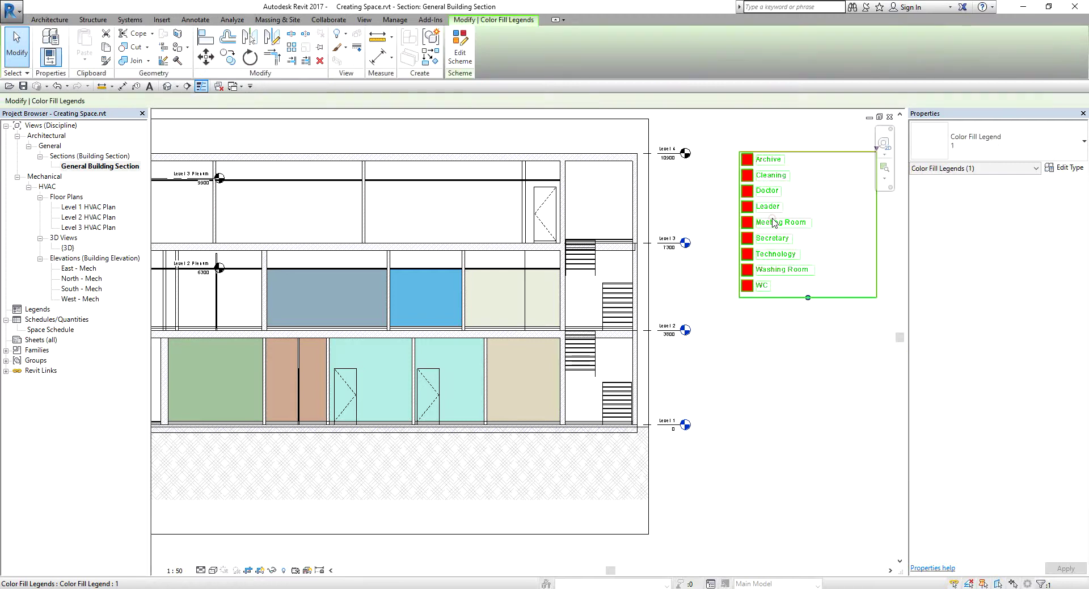
{"action": "left_click", "coordinate": [459, 51]}
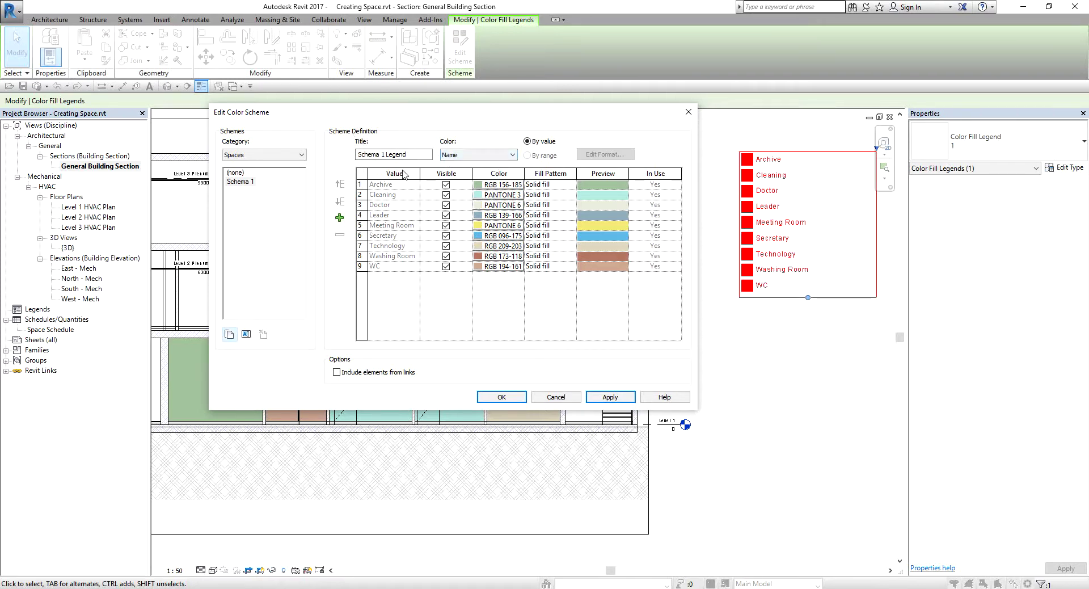
{"action": "left_click", "coordinate": [507, 156]}
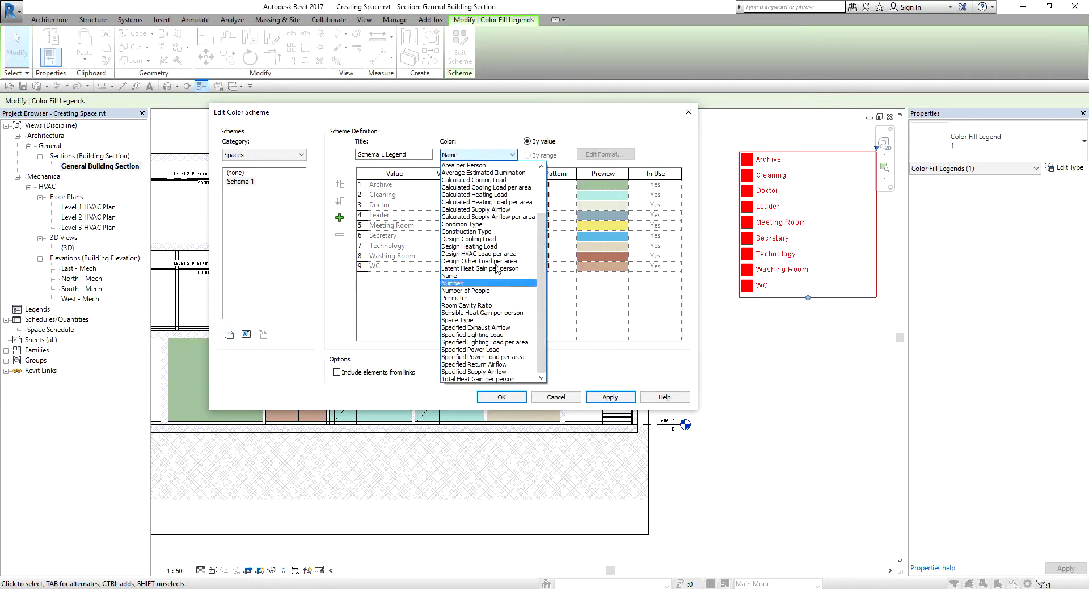
{"action": "left_click", "coordinate": [482, 131]}
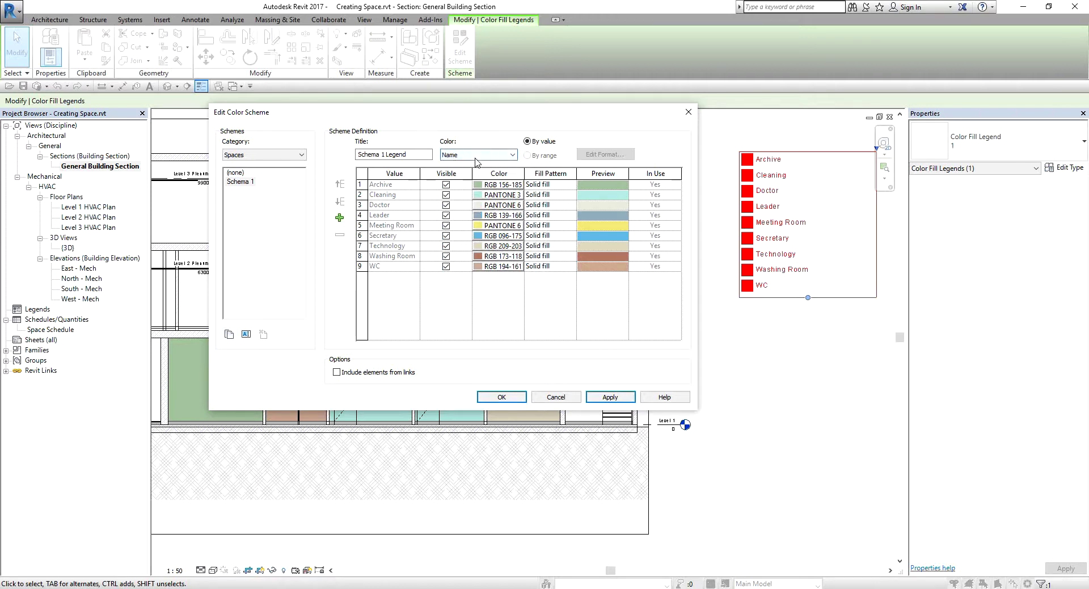
{"action": "left_click", "coordinate": [502, 397]}
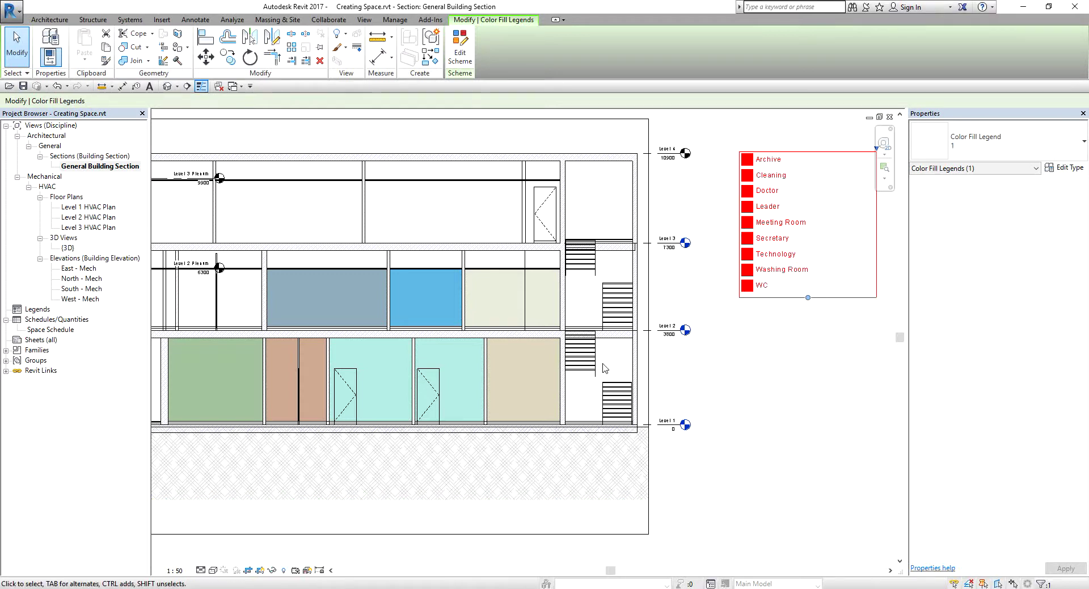
Extend the Level 2 Plenum and Level 3 Plenum lines past the stairwell so their heads line up with the other level heads
{"action": "scroll", "coordinate": [550, 273], "scroll_direction": "up", "scroll_amount": 3}
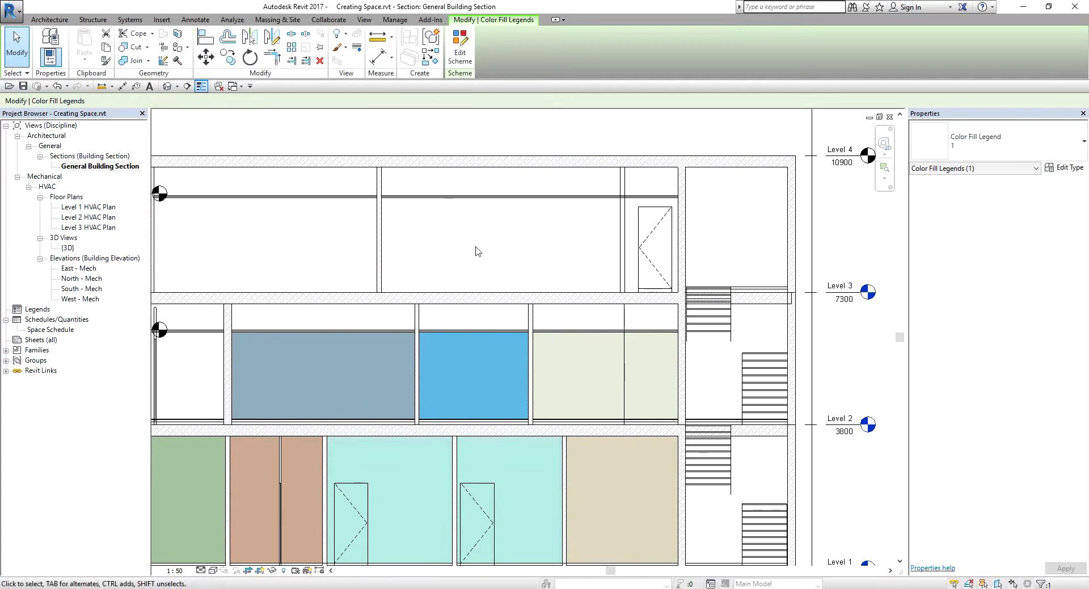
{"action": "scroll", "coordinate": [539, 199], "scroll_direction": "down", "scroll_amount": 1}
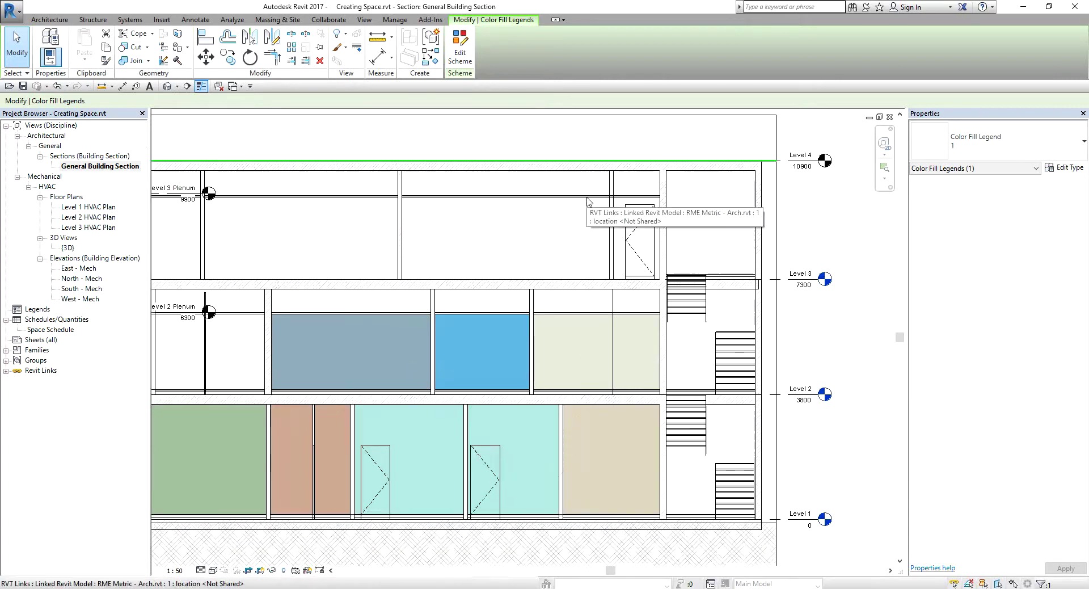
{"action": "middle_click_drag", "start_coordinate": [588, 202], "coordinate": [517, 174]}
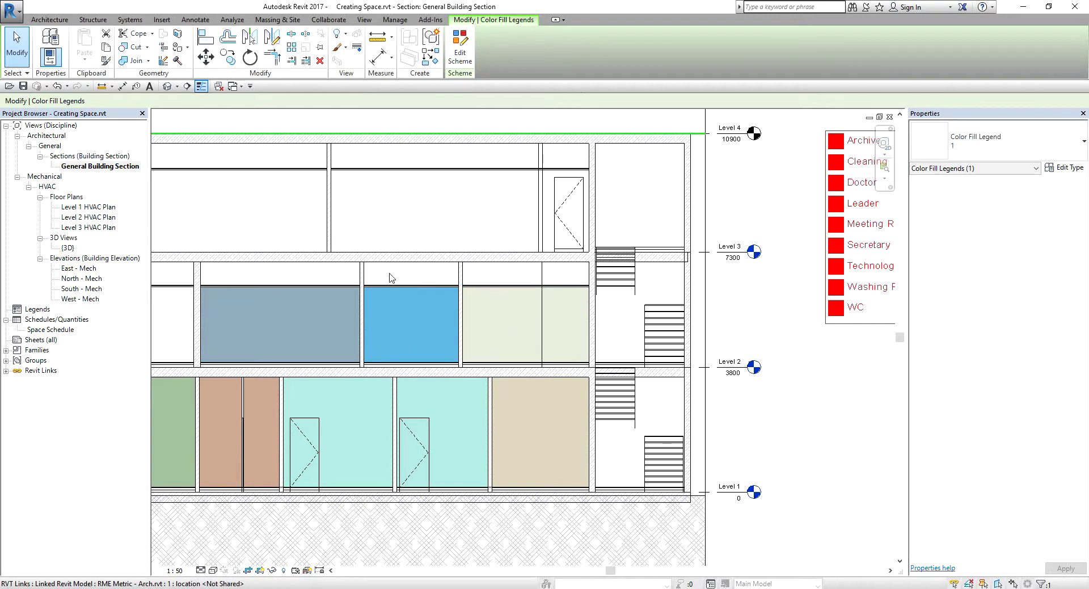
{"action": "scroll", "coordinate": [392, 280], "scroll_direction": "down", "scroll_amount": 4}
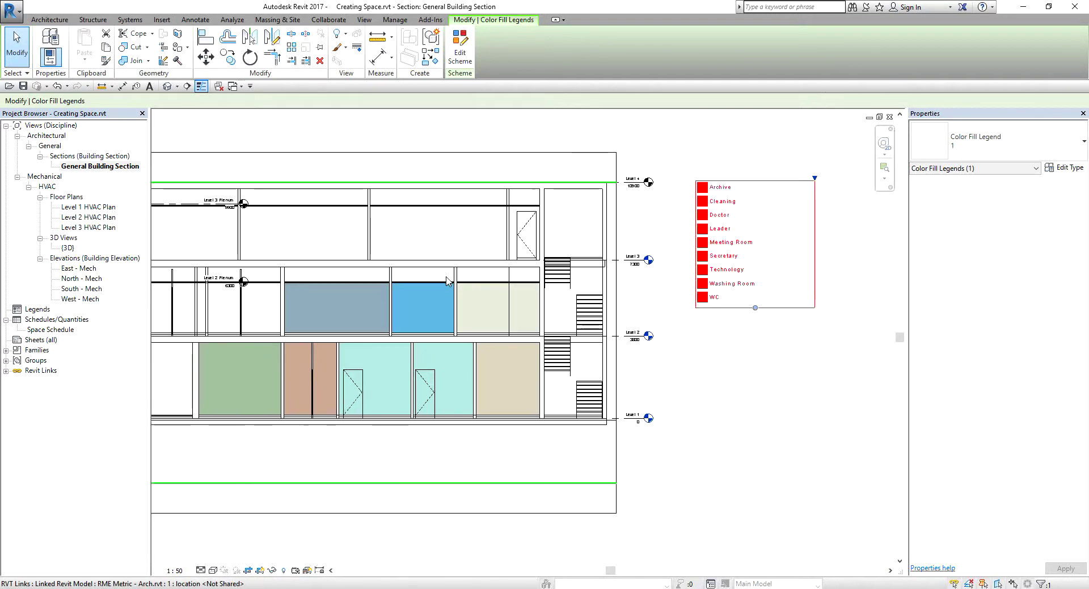
{"action": "scroll", "coordinate": [379, 280], "scroll_direction": "up", "scroll_amount": 4}
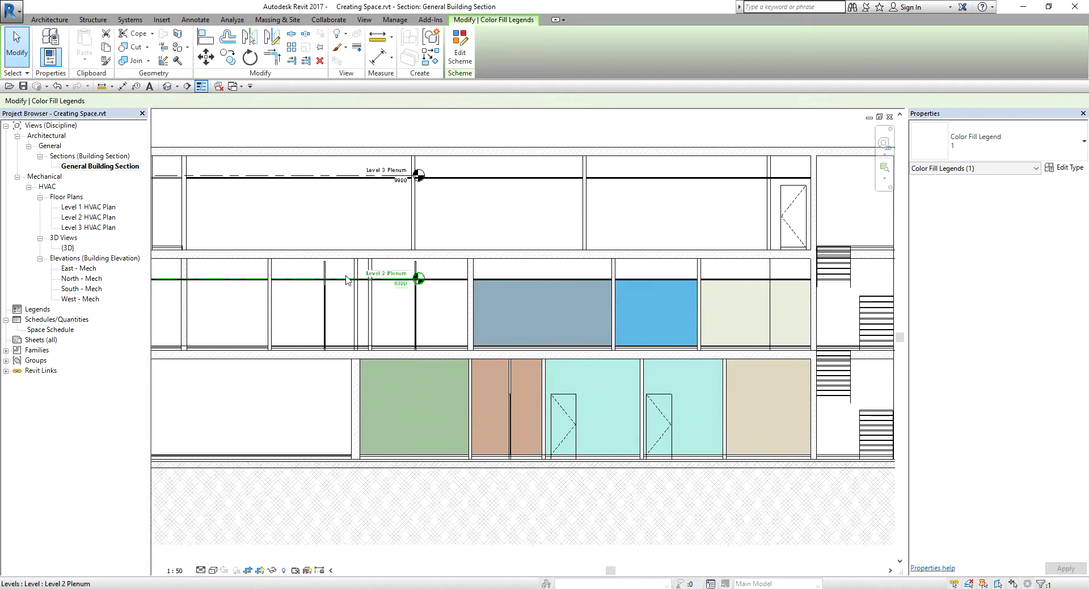
{"action": "left_click", "coordinate": [379, 275]}
{"action": "middle_click_drag", "start_coordinate": [406, 298], "coordinate": [316, 290]}
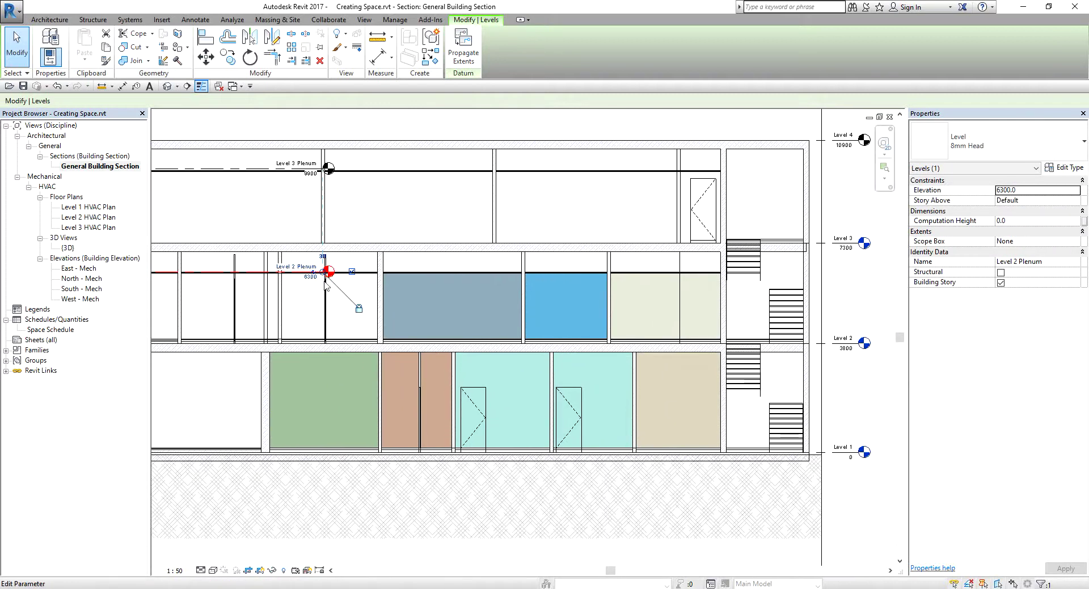
{"action": "left_click_drag", "start_coordinate": [328, 271], "coordinate": [642, 316]}
{"action": "left_click", "coordinate": [798, 407]}
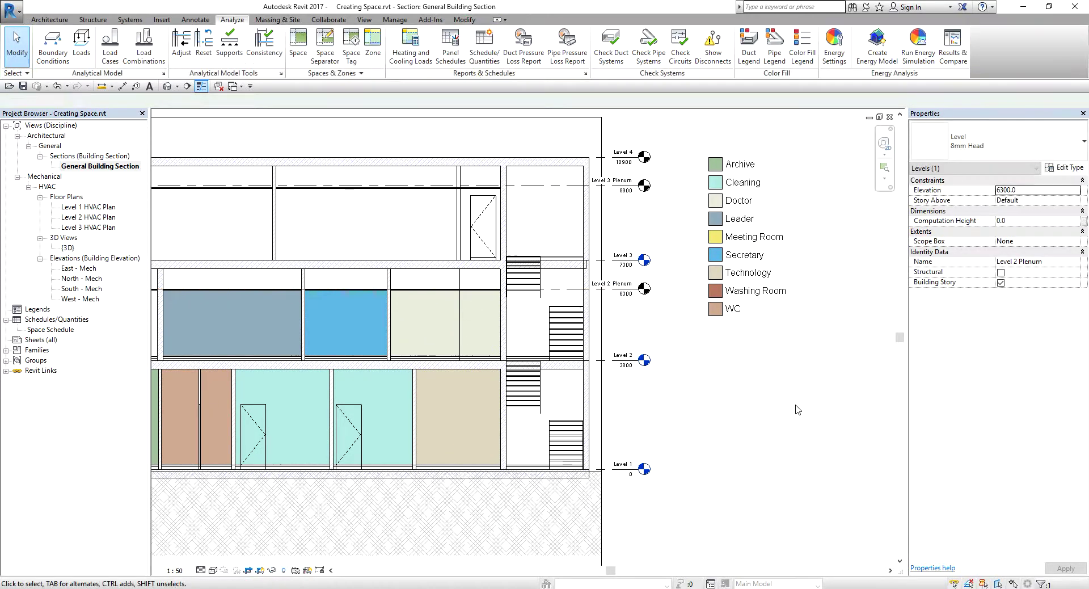
Examine the Level 2 Plenum level between Level 2 and Level 3 and check whether a floor plan exists for it
{"action": "scroll", "coordinate": [514, 345], "scroll_direction": "up", "scroll_amount": 3}
{"action": "scroll", "coordinate": [514, 345], "scroll_direction": "down", "scroll_amount": 4}
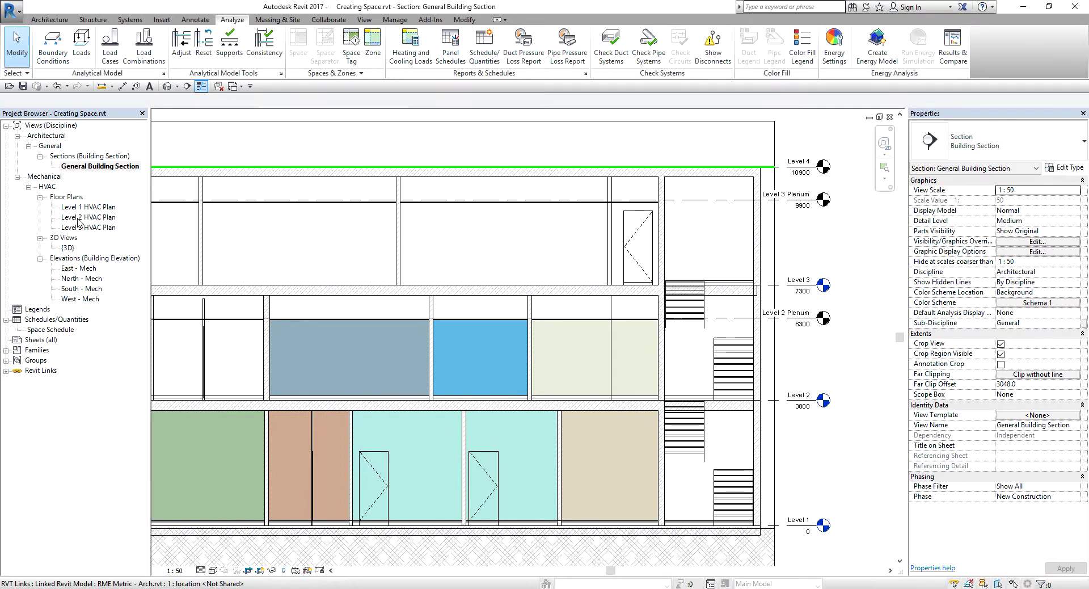
{"action": "scroll", "coordinate": [761, 368], "scroll_direction": "up", "scroll_amount": 5}
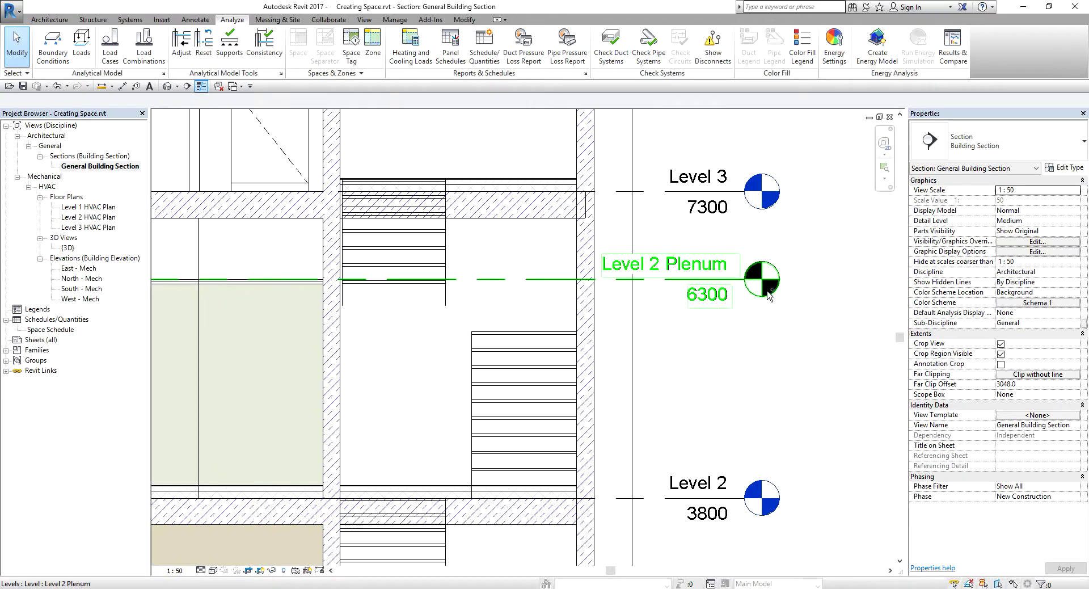
{"action": "left_click", "coordinate": [769, 294]}
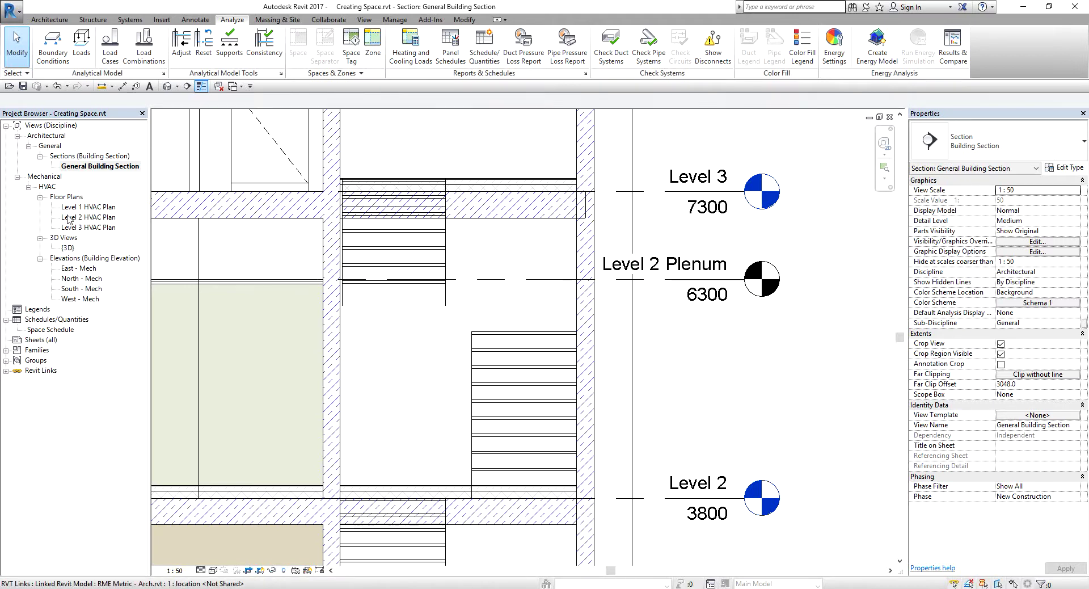
{"action": "scroll", "coordinate": [730, 229], "scroll_direction": "down", "scroll_amount": 3}
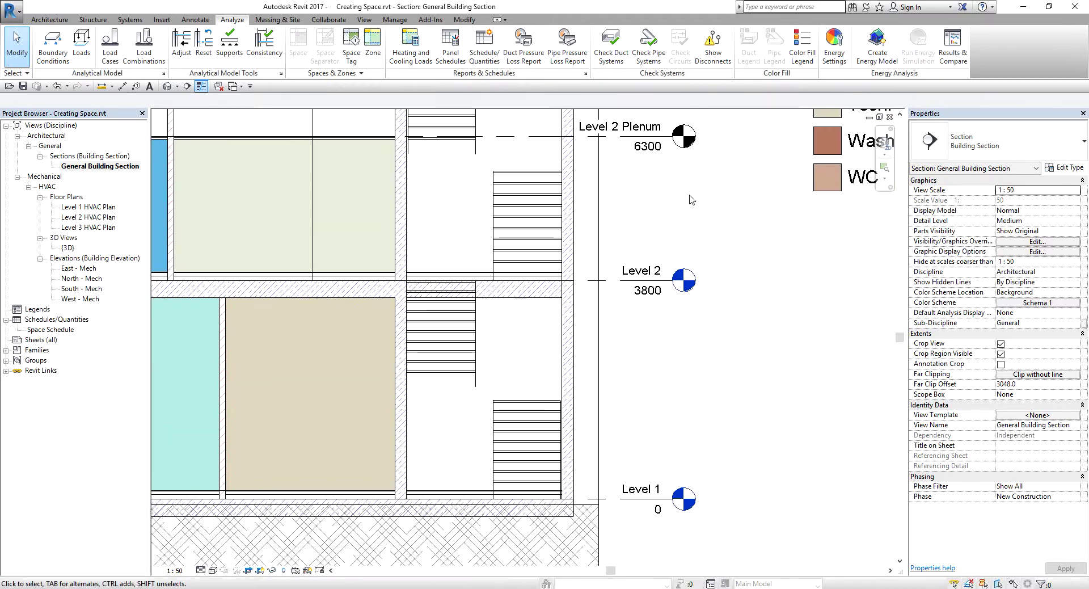
{"action": "middle_click_drag", "start_coordinate": [641, 244], "coordinate": [655, 372]}
{"action": "scroll", "coordinate": [658, 374], "scroll_direction": "down", "scroll_amount": 1}
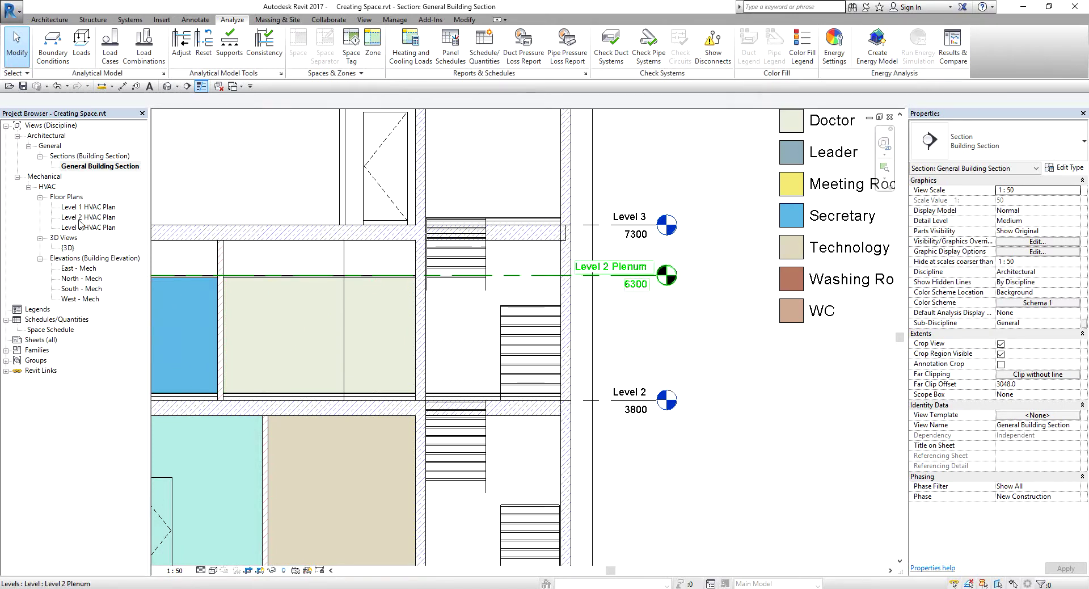
{"action": "scroll", "coordinate": [631, 309], "scroll_direction": "up", "scroll_amount": 4}
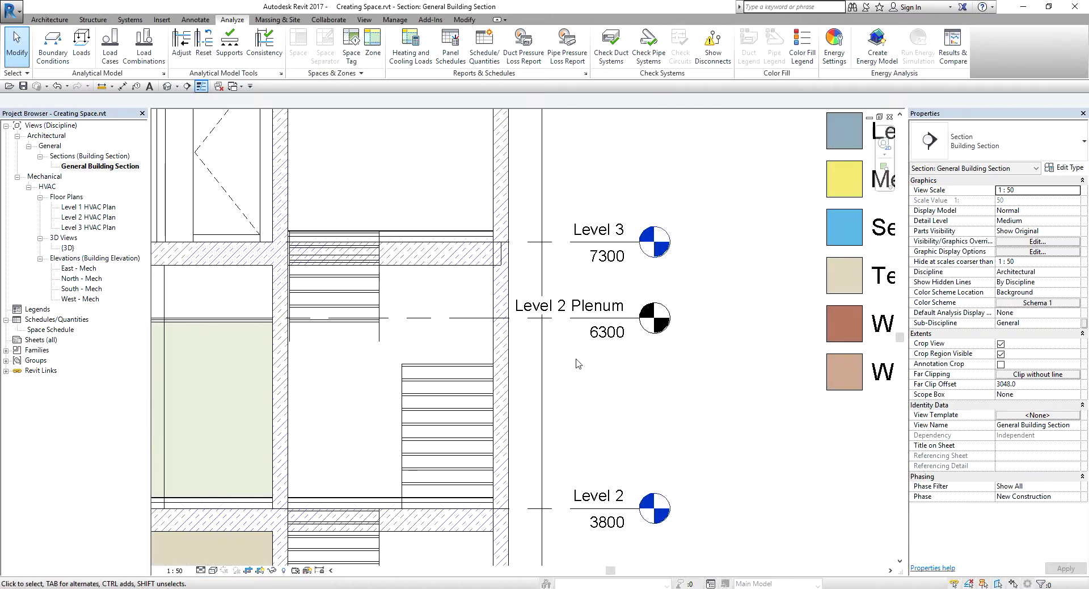
{"action": "left_click", "coordinate": [571, 322]}
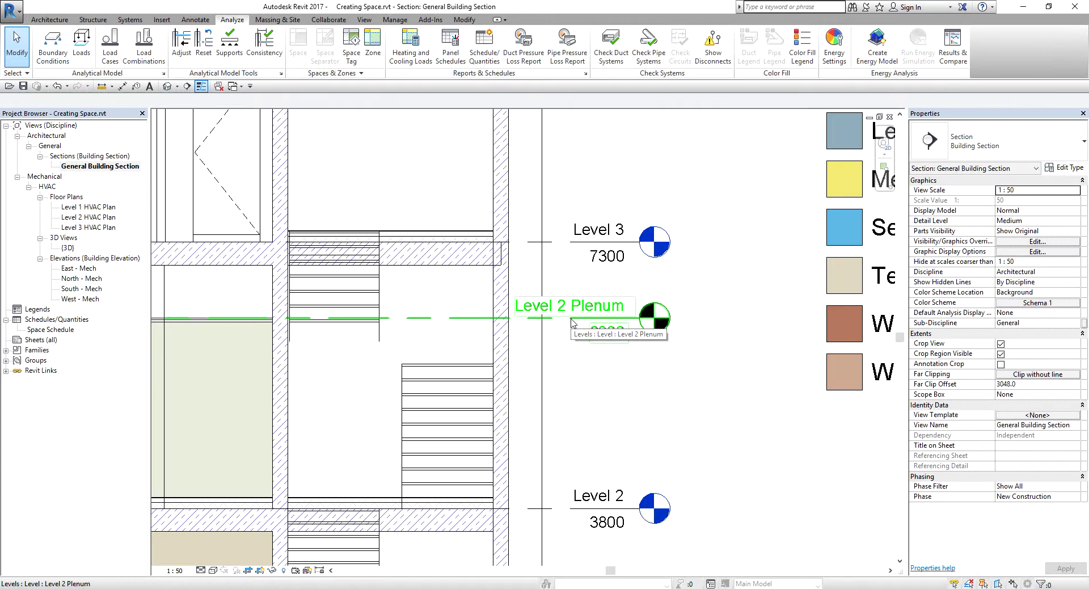
Create a new floor plan view for the Level 2 Plenum level without duplicating existing views
{"action": "left_click", "coordinate": [364, 19]}
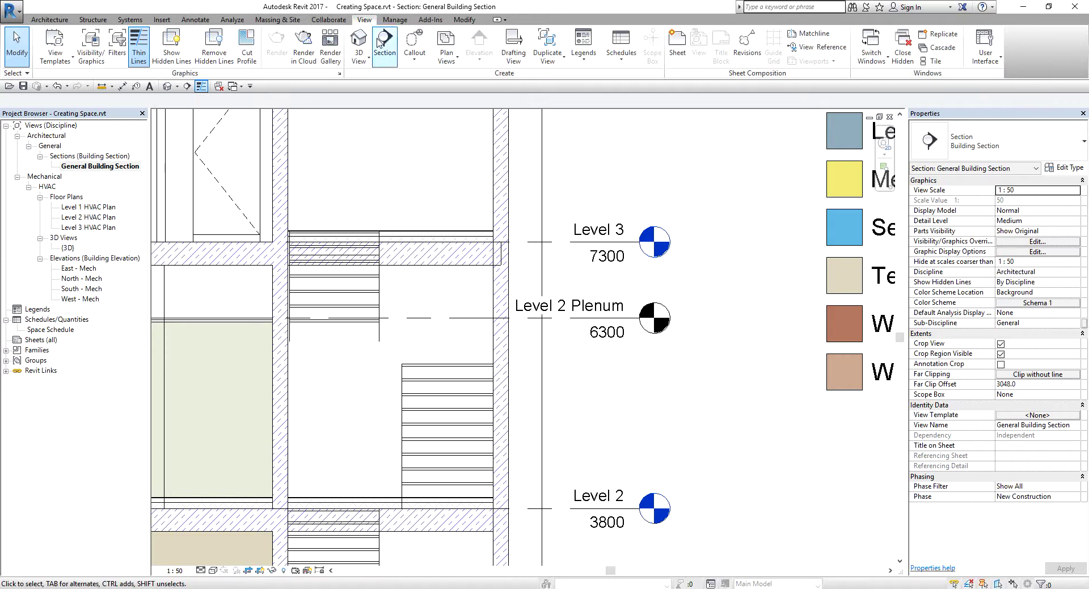
{"action": "left_click", "coordinate": [449, 61]}
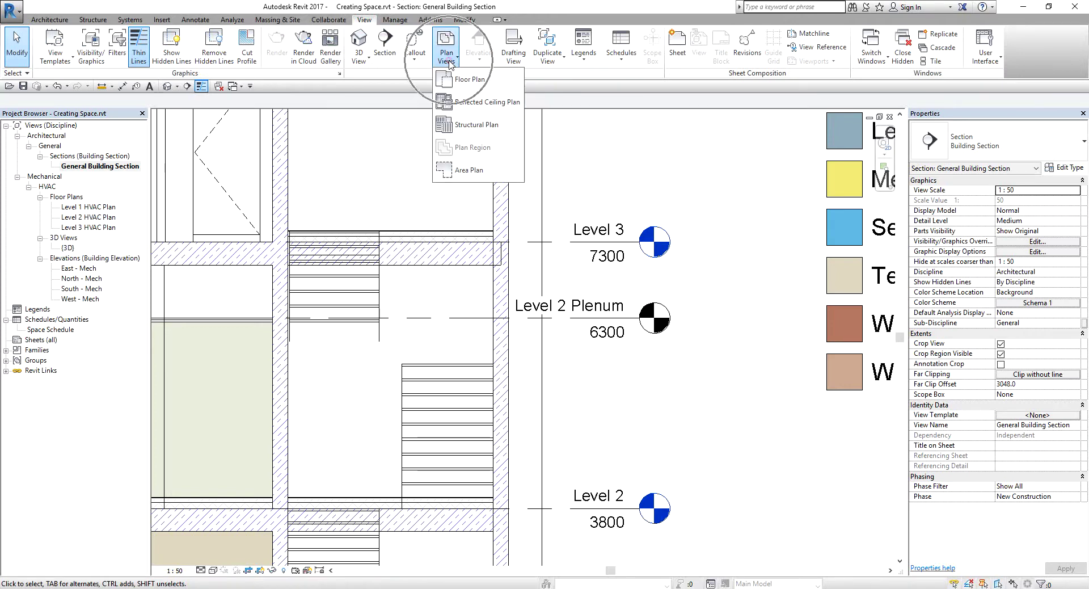
{"action": "left_click", "coordinate": [471, 91]}
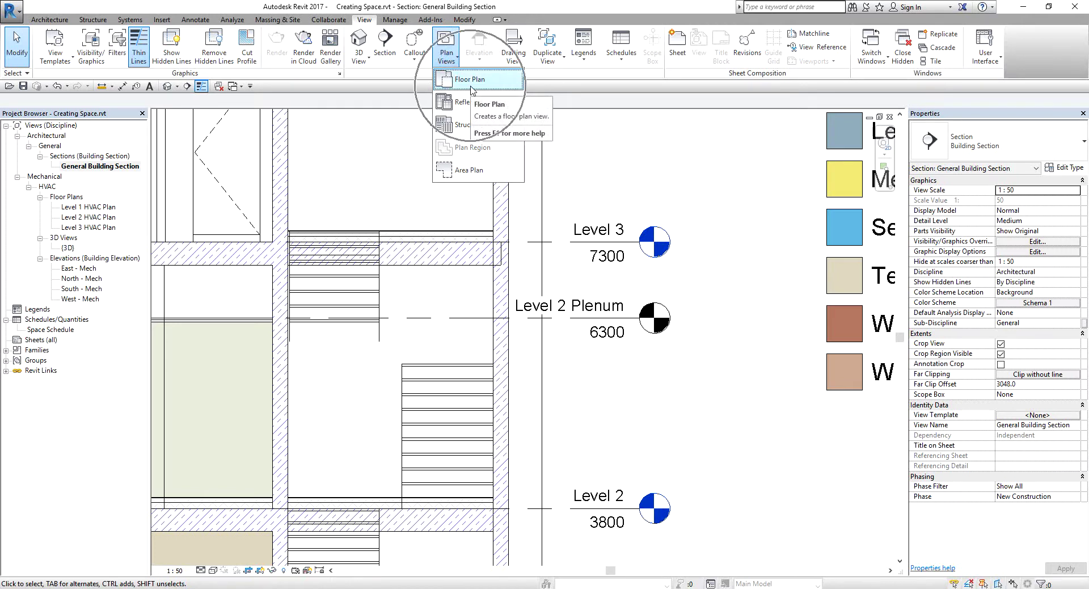
{"action": "left_click", "coordinate": [469, 85]}
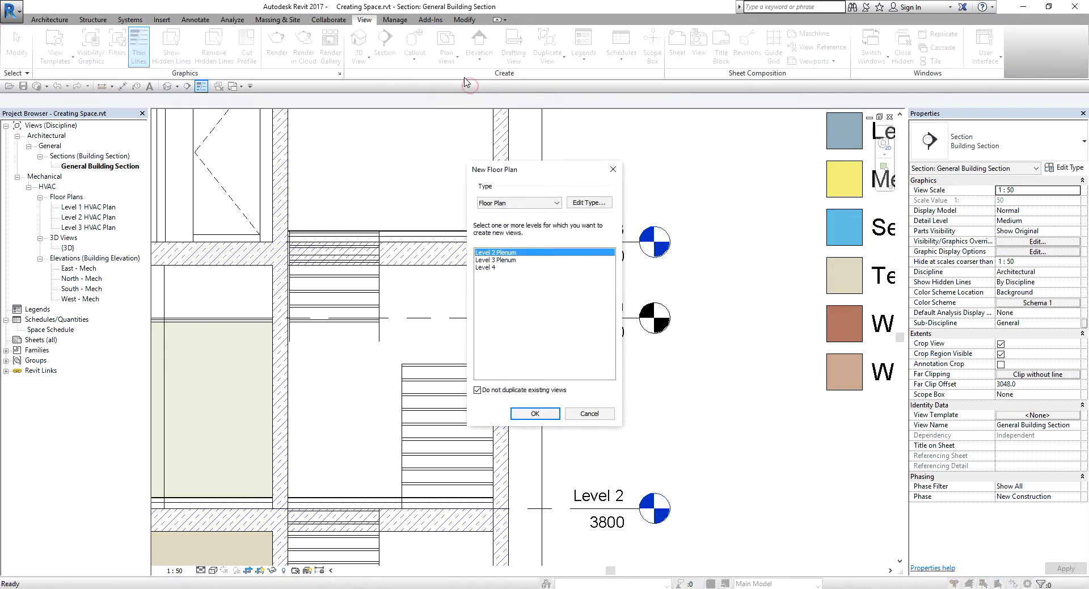
{"action": "left_click", "coordinate": [492, 253]}
{"action": "left_click", "coordinate": [500, 255]}
{"action": "left_click_drag", "start_coordinate": [548, 175], "coordinate": [375, 249]}
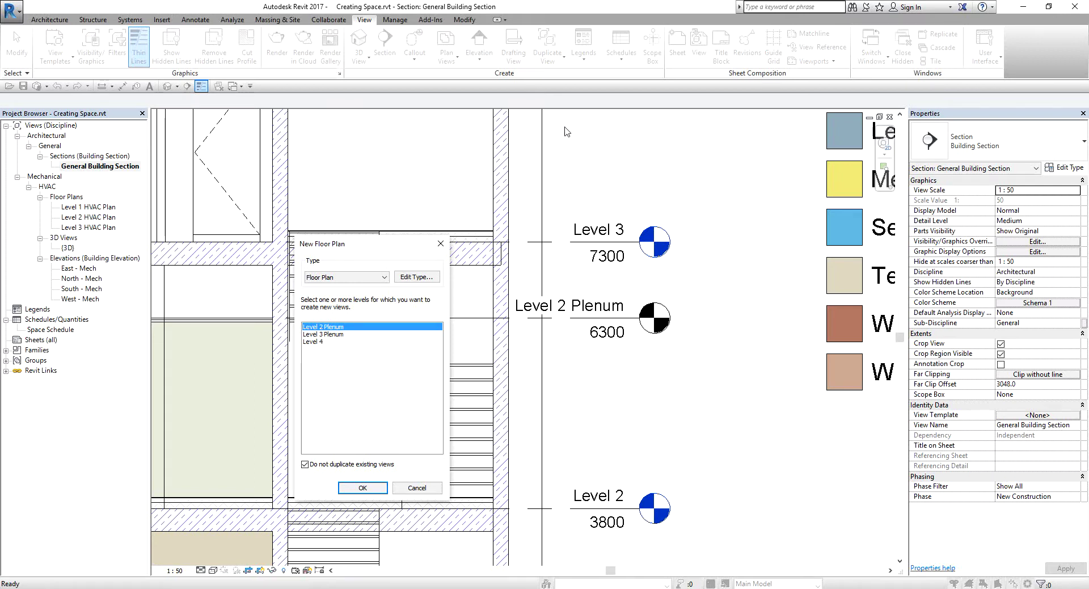
{"action": "left_click_drag", "start_coordinate": [407, 248], "coordinate": [505, 144]}
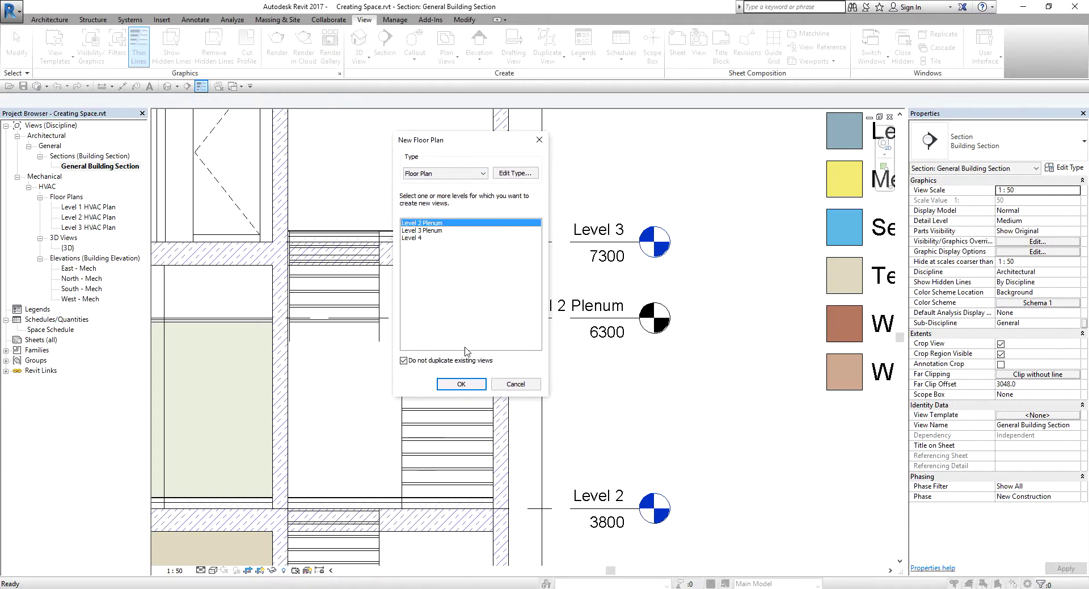
{"action": "left_click", "coordinate": [466, 388]}
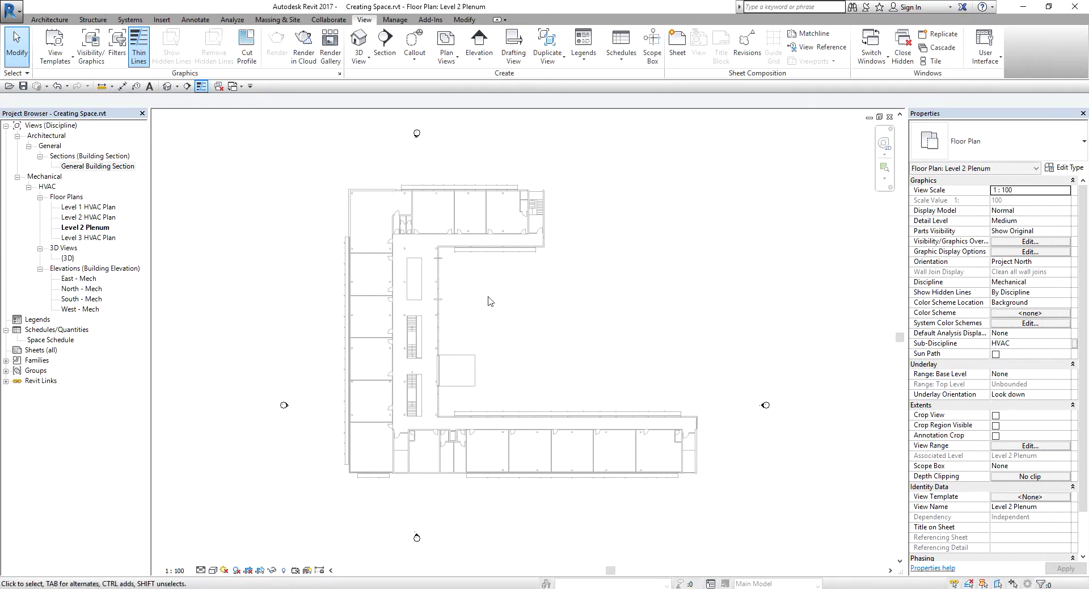
Rename the Level 2 Plenum view to Level 2 HVAC Plenum Plan, leaving the corresponding level and views unrenamed
{"action": "right_click", "coordinate": [87, 228]}
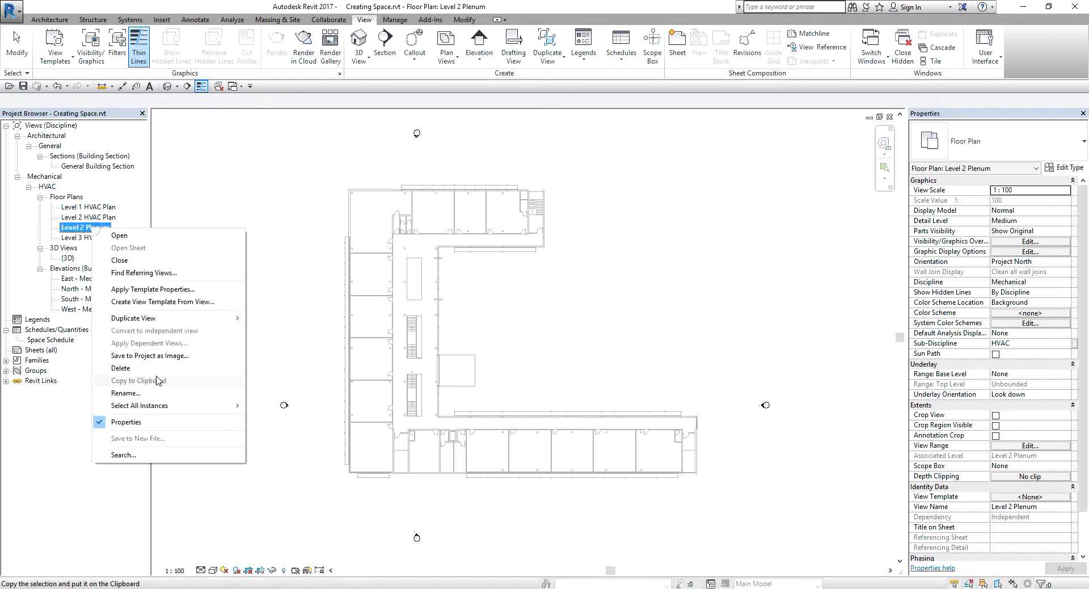
{"action": "left_click", "coordinate": [149, 393]}
{"action": "left_click", "coordinate": [518, 286]}
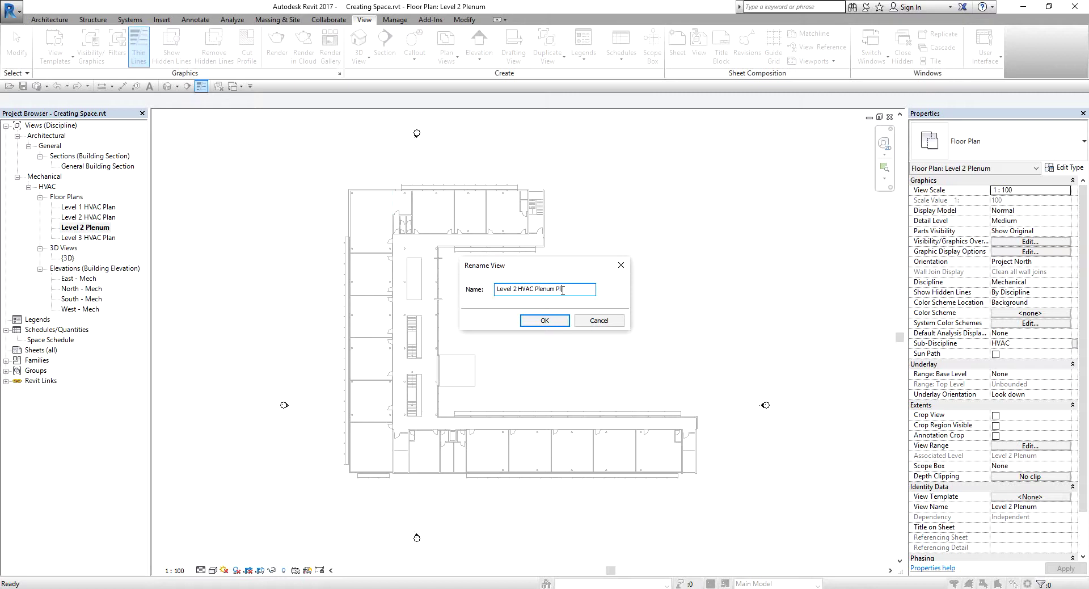
{"action": "left_click", "coordinate": [547, 321]}
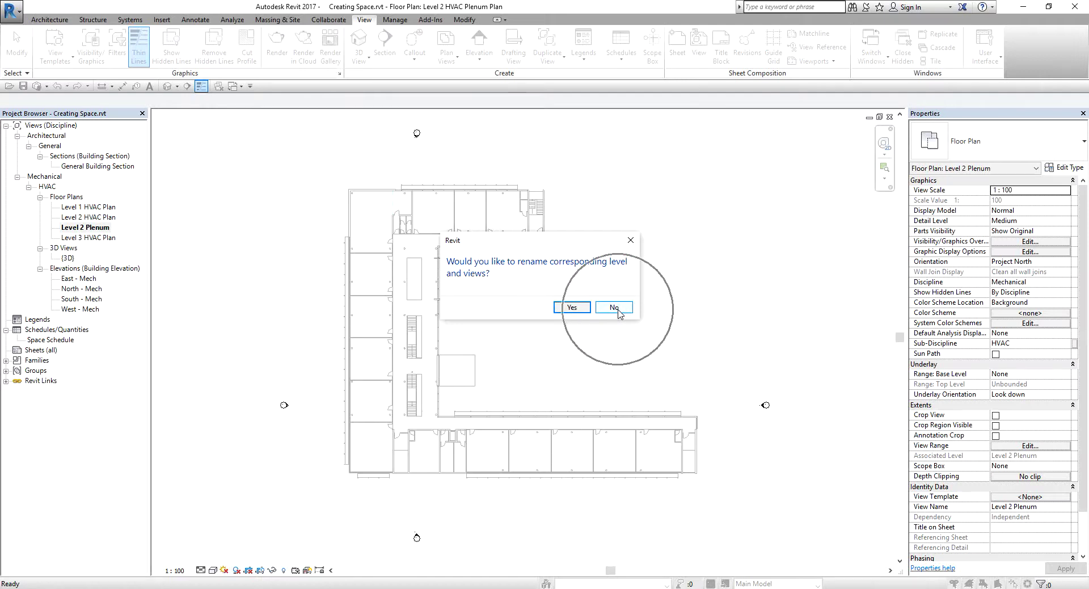
{"action": "left_click", "coordinate": [617, 312]}
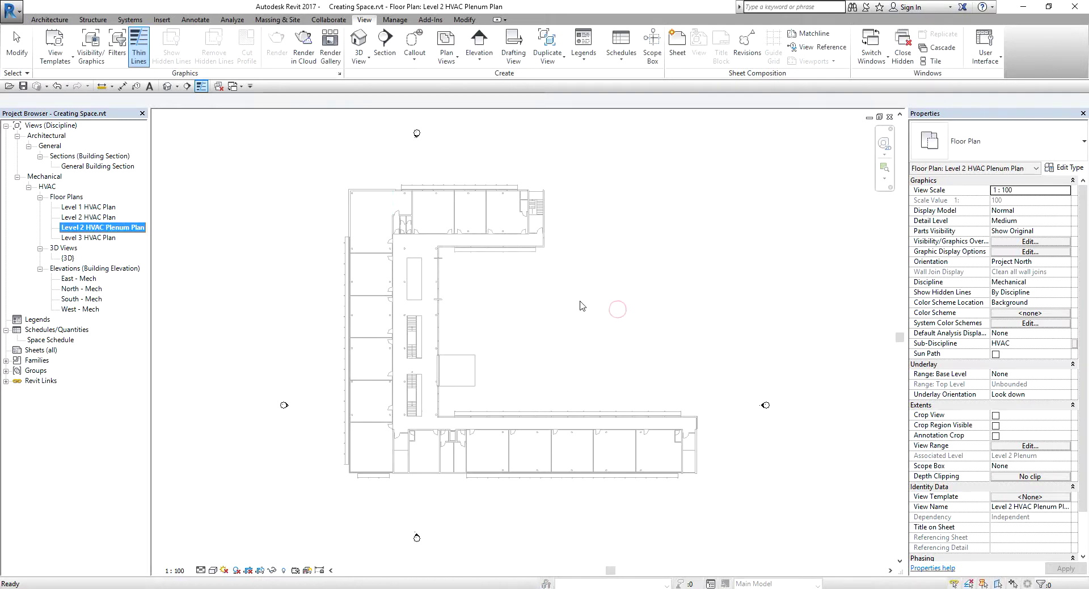
{"action": "scroll", "coordinate": [400, 233], "scroll_direction": "up", "scroll_amount": 2}
{"action": "middle_click_drag", "start_coordinate": [507, 326], "coordinate": [483, 299]}
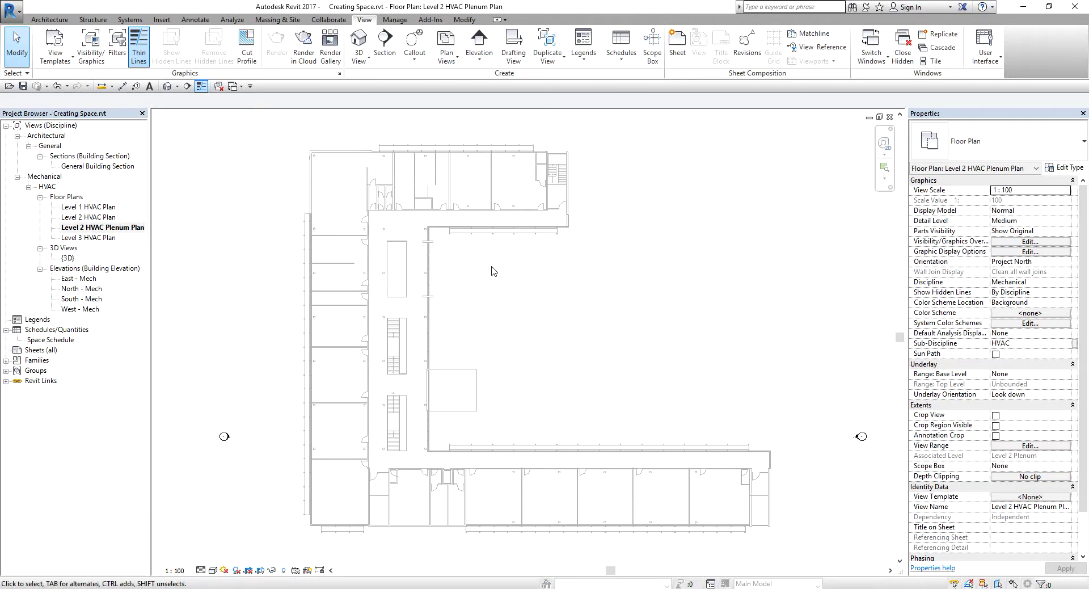
{"action": "middle_click_drag", "start_coordinate": [401, 180], "coordinate": [465, 136]}
{"action": "scroll", "coordinate": [487, 181], "scroll_direction": "up", "scroll_amount": 1}
{"action": "scroll", "coordinate": [454, 139], "scroll_direction": "down", "scroll_amount": 1}
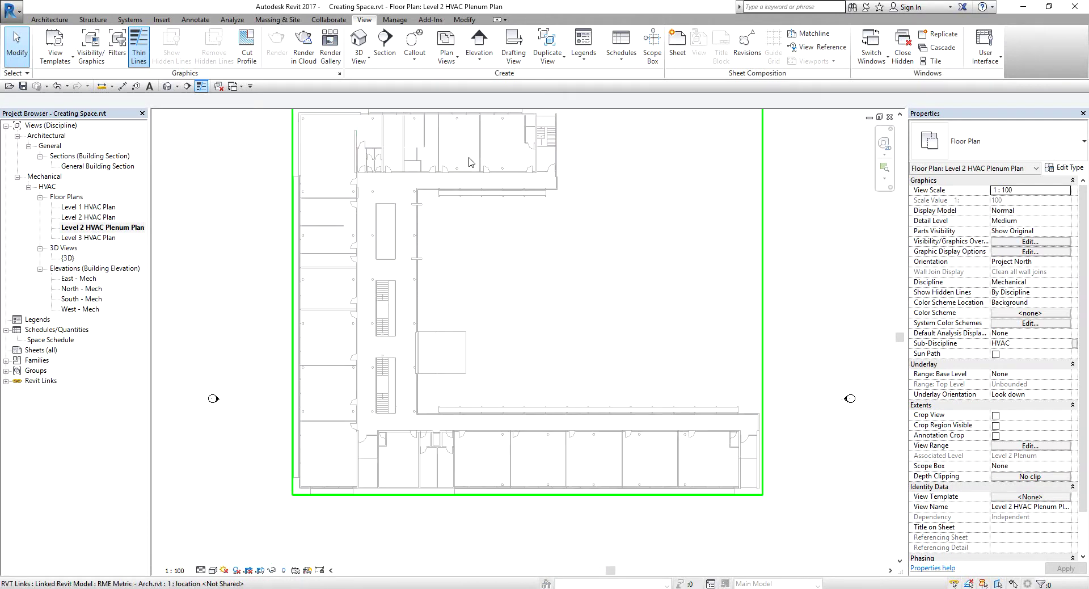
{"action": "scroll", "coordinate": [449, 141], "scroll_direction": "down", "scroll_amount": 1}
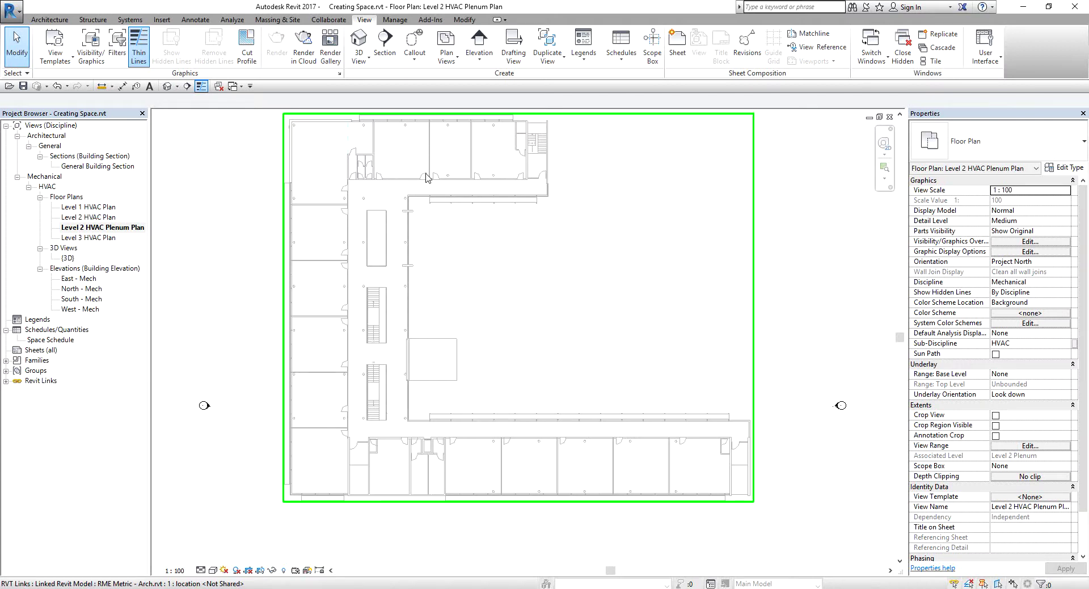
Set the cut plane offset in the Level 2 HVAC Plenum Plan's view range to 500
{"action": "middle_click_drag", "start_coordinate": [459, 174], "coordinate": [456, 189]}
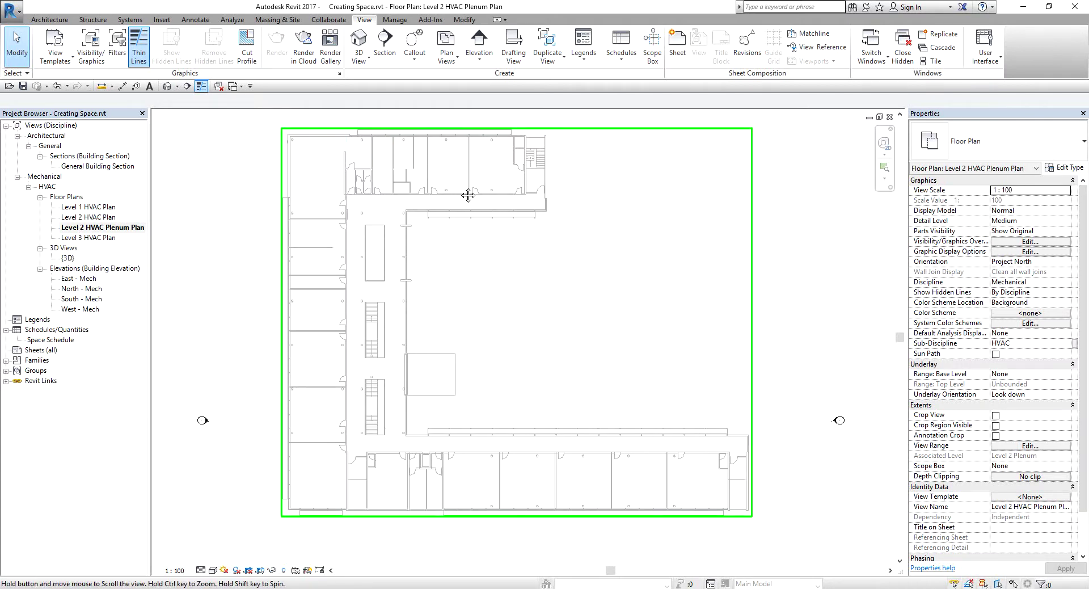
{"action": "left_click", "coordinate": [121, 229]}
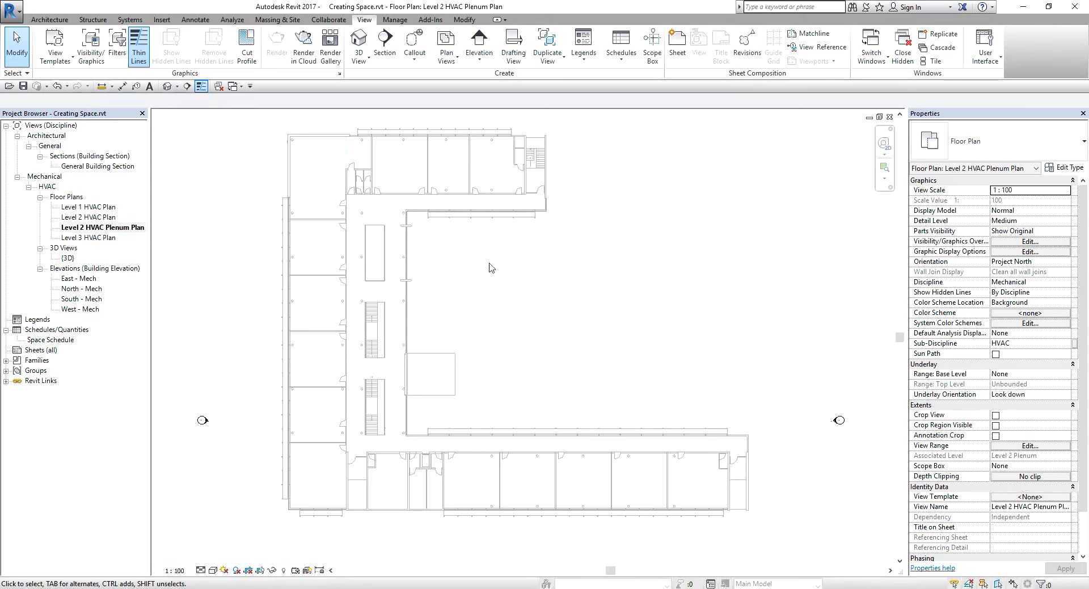
{"action": "scroll", "coordinate": [450, 159], "scroll_direction": "up", "scroll_amount": 5}
{"action": "middle_click_drag", "start_coordinate": [450, 159], "coordinate": [549, 258]}
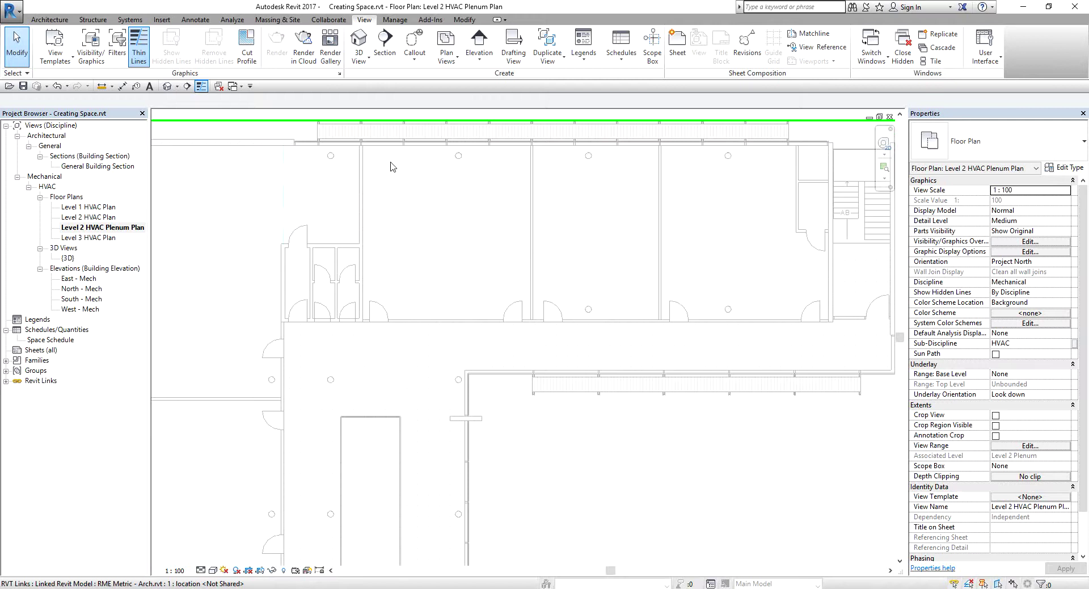
{"action": "middle_click_drag", "start_coordinate": [658, 306], "coordinate": [637, 321]}
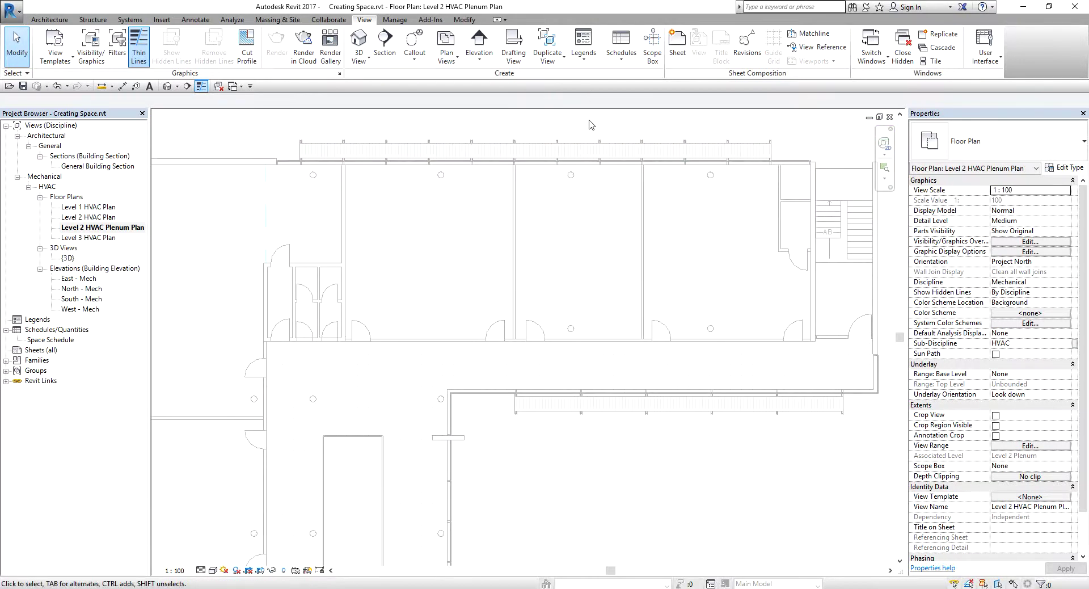
{"action": "left_click", "coordinate": [126, 229]}
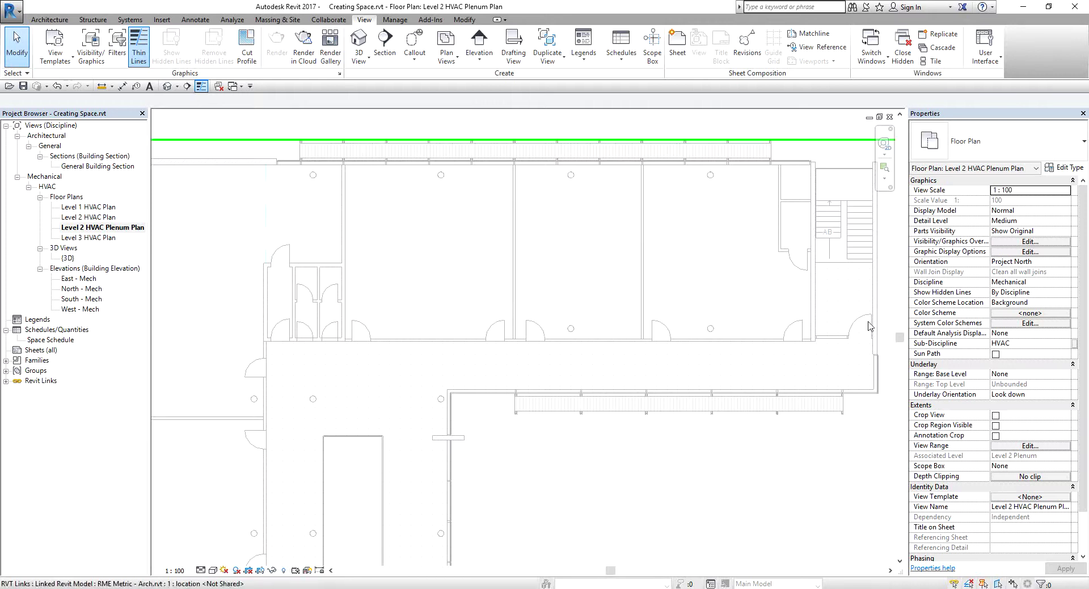
{"action": "left_click", "coordinate": [1005, 447]}
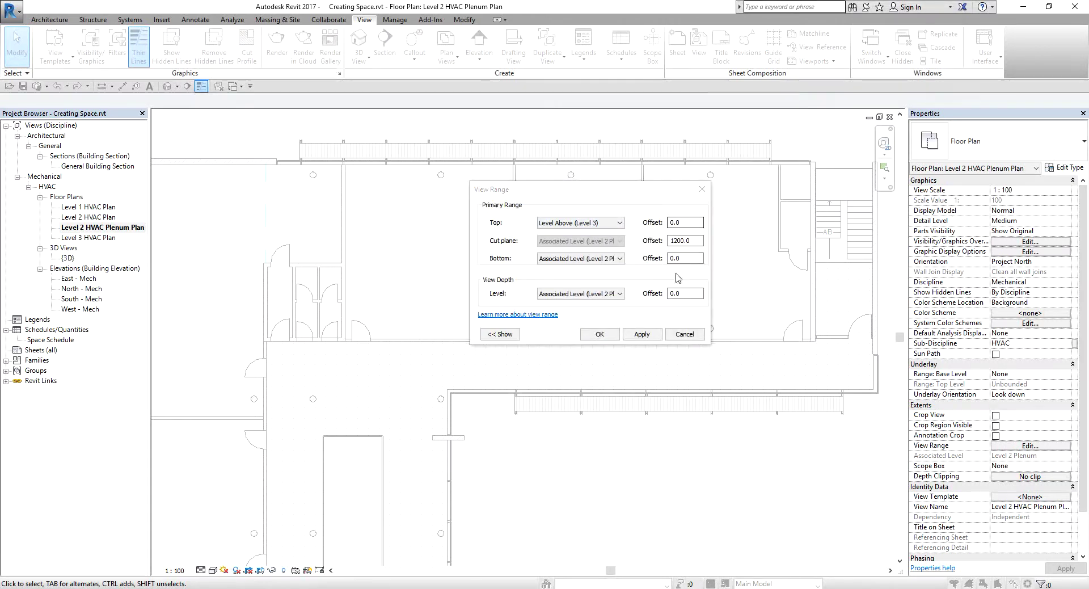
{"action": "left_click_drag", "start_coordinate": [697, 241], "coordinate": [664, 243]}
{"action": "type", "text": "50"}
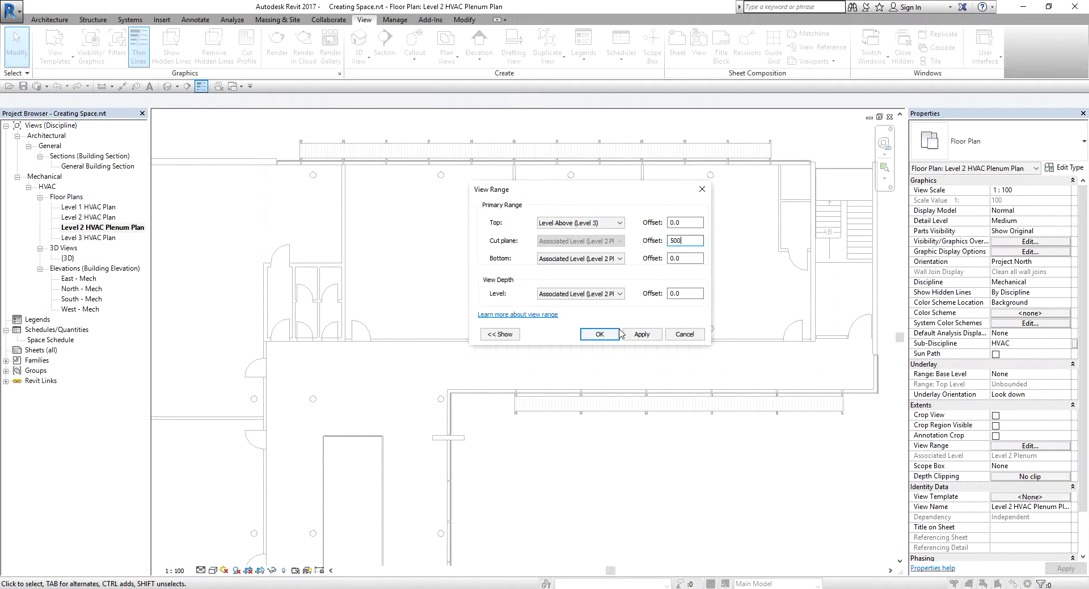
{"action": "left_click", "coordinate": [600, 334]}
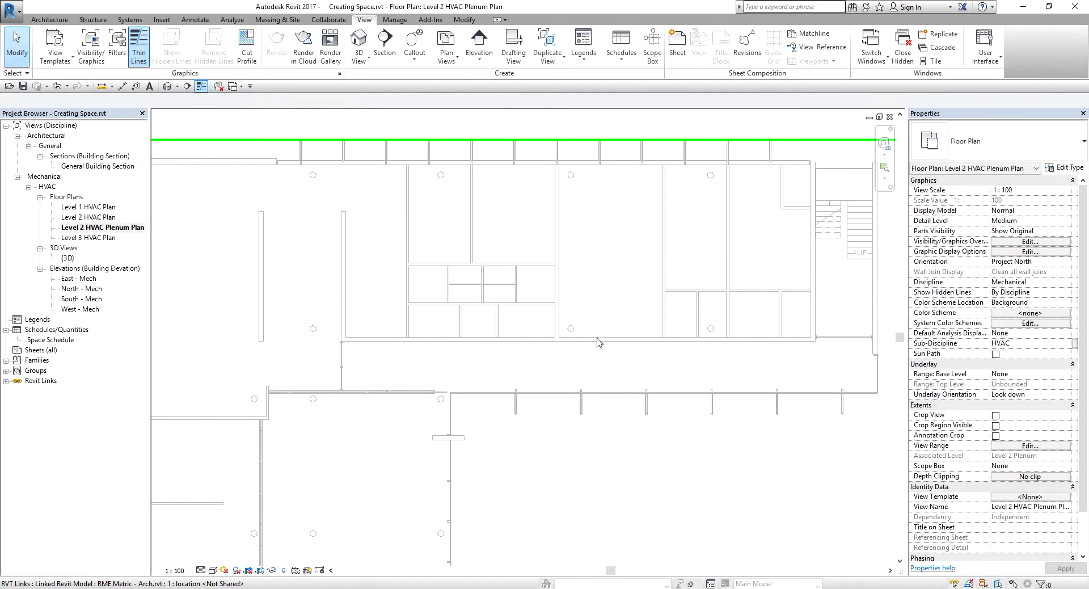
{"action": "scroll", "coordinate": [586, 236], "scroll_direction": "down", "scroll_amount": 3}
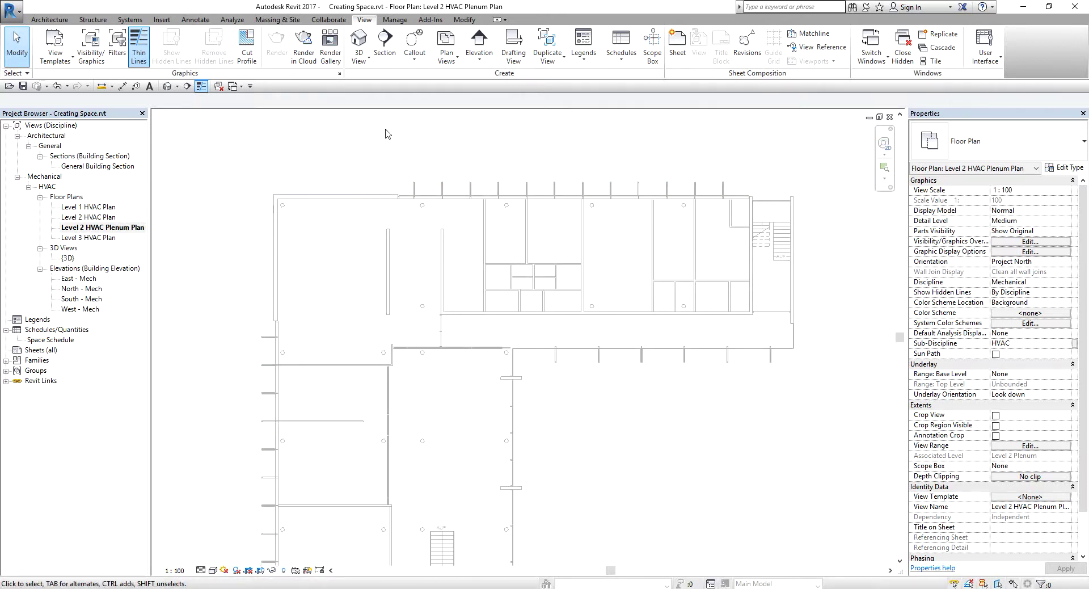
{"action": "left_click", "coordinate": [226, 21]}
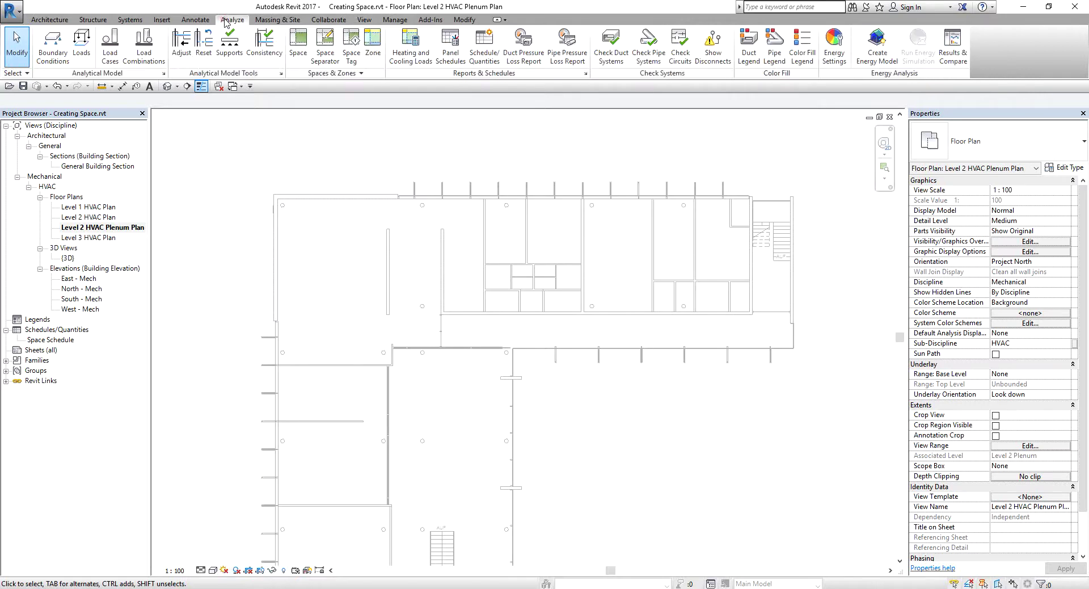
{"action": "left_click", "coordinate": [300, 45]}
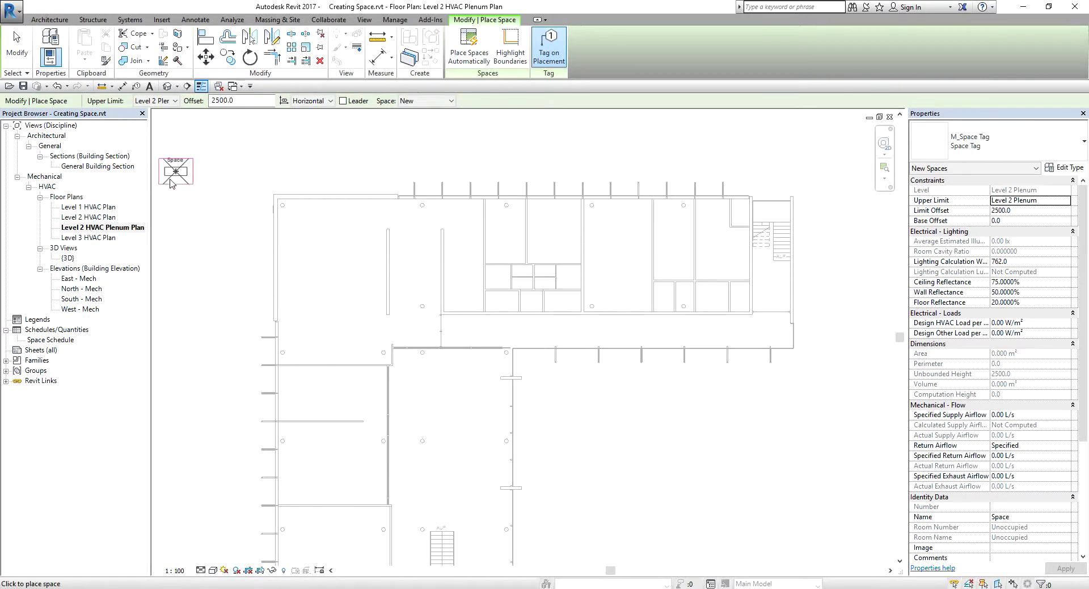
{"action": "left_click", "coordinate": [174, 100]}
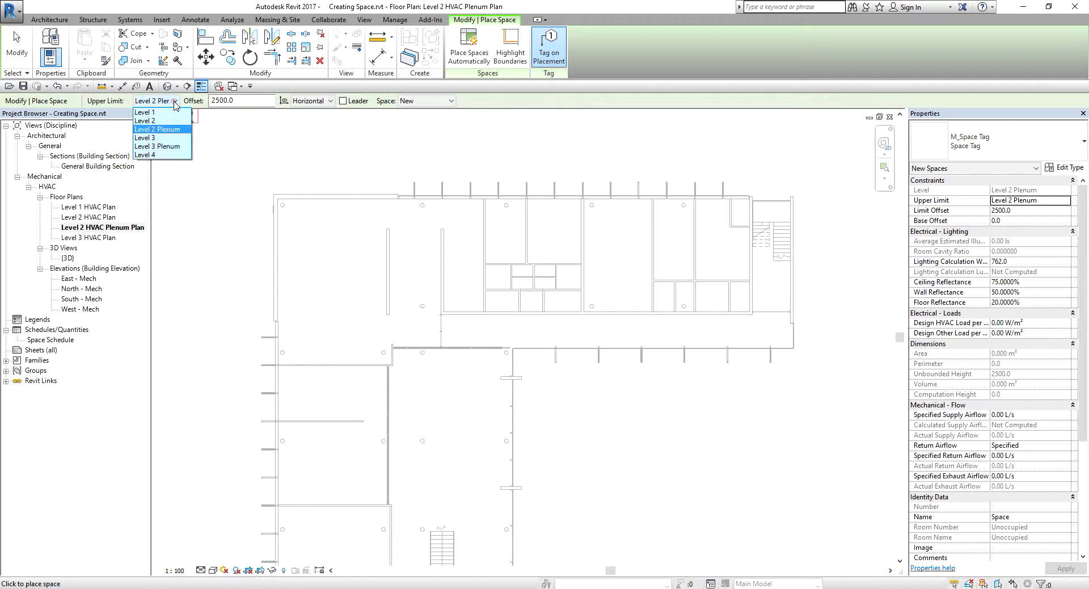
{"action": "left_click", "coordinate": [155, 139]}
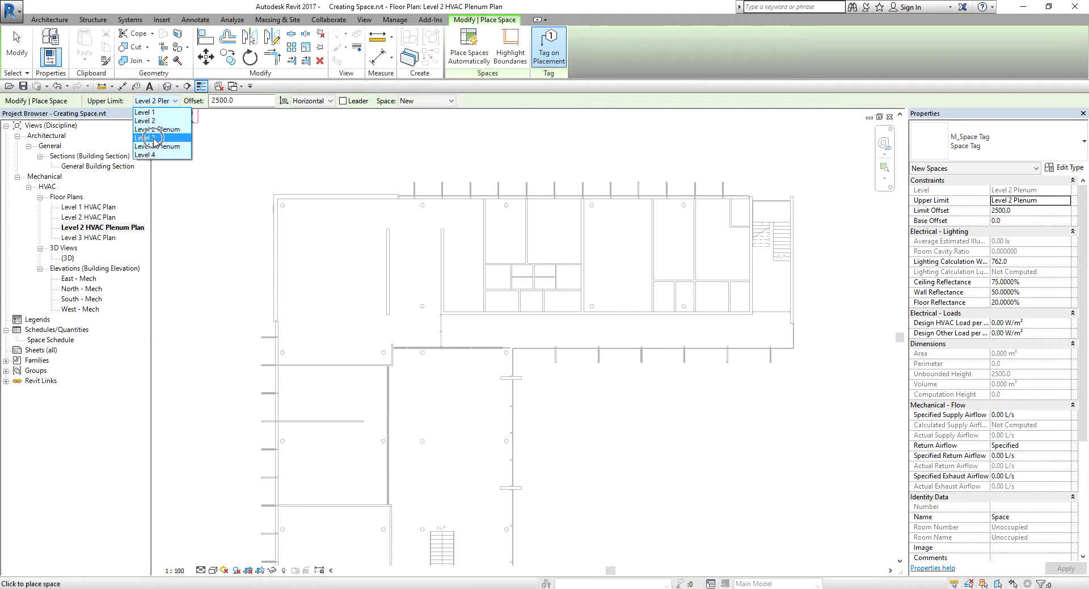
{"action": "left_click", "coordinate": [17, 48]}
Check the plenum zone between Level 2 Plenum and Level 3 in the General Building Section, and return to the Level 2 HVAC Plenum Plan
{"action": "double_click", "coordinate": [100, 166]}
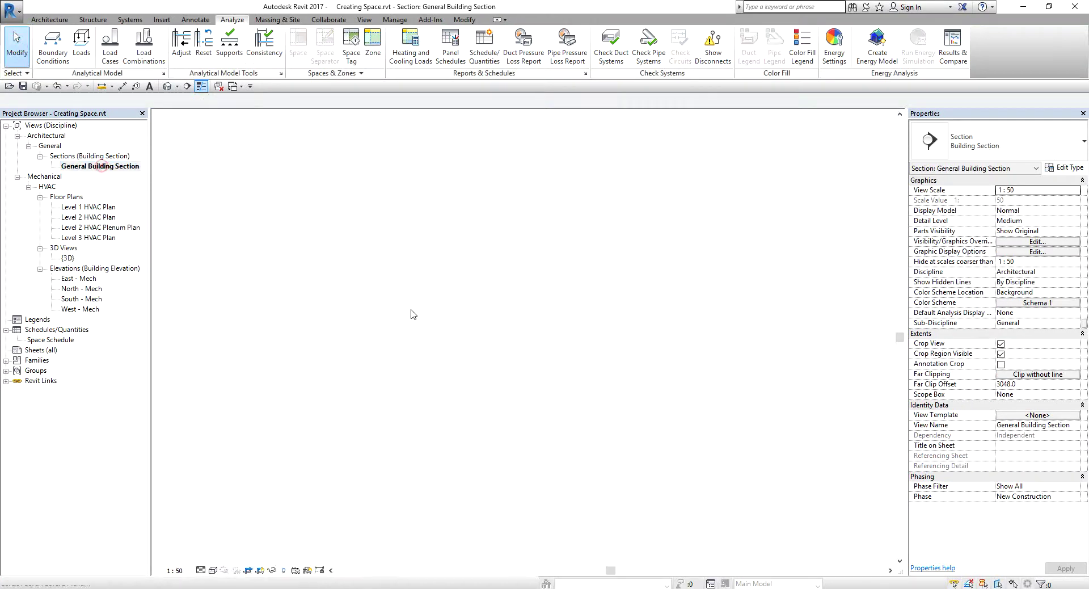
{"action": "scroll", "coordinate": [406, 356], "scroll_direction": "down", "scroll_amount": 3}
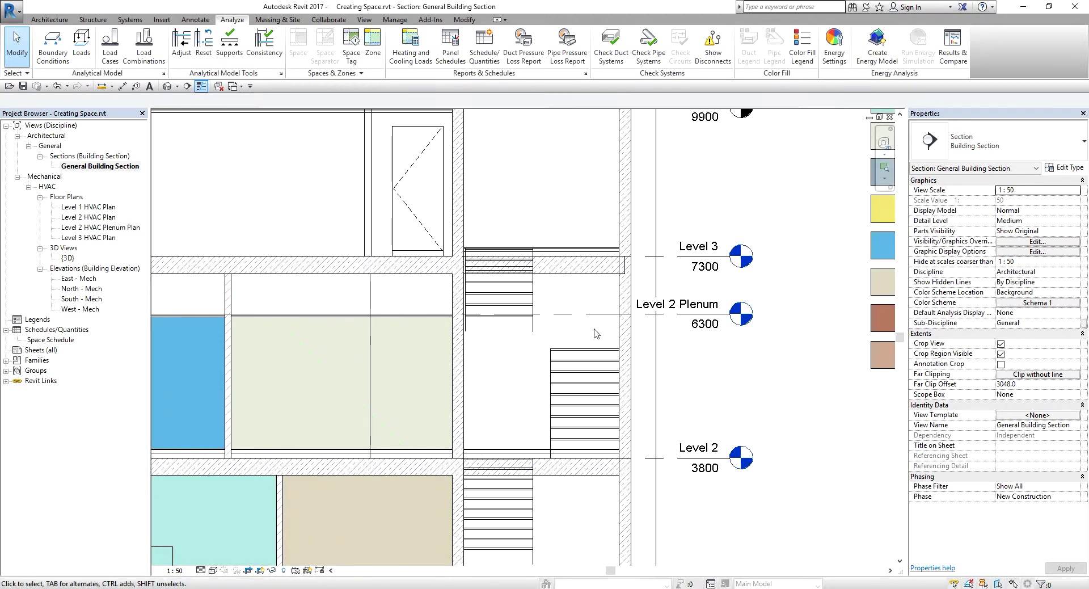
{"action": "left_click", "coordinate": [675, 261]}
{"action": "double_click", "coordinate": [109, 224]}
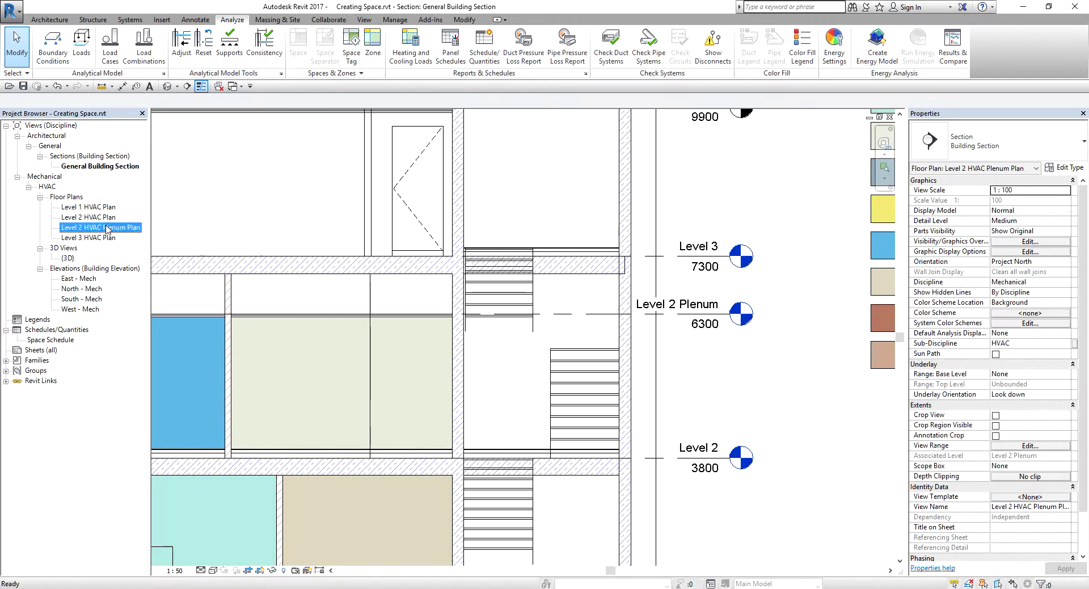
Place tagged spaces with upper limit Level 3 and offset 0 in the large corner area and five adjoining rooms of the wing ending at the stairwell
{"action": "left_click", "coordinate": [297, 44]}
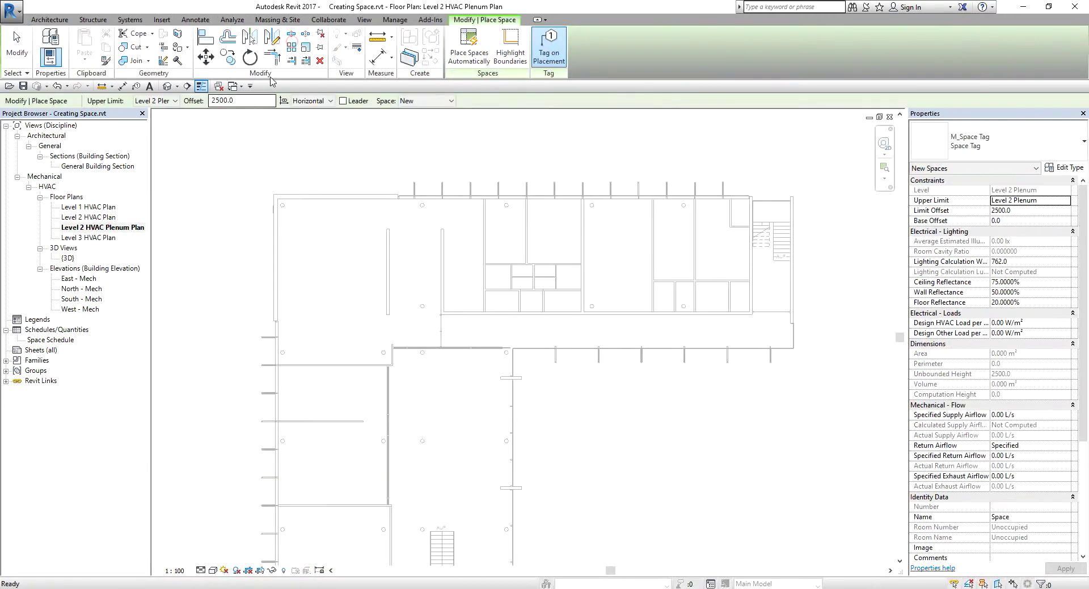
{"action": "left_click", "coordinate": [169, 100]}
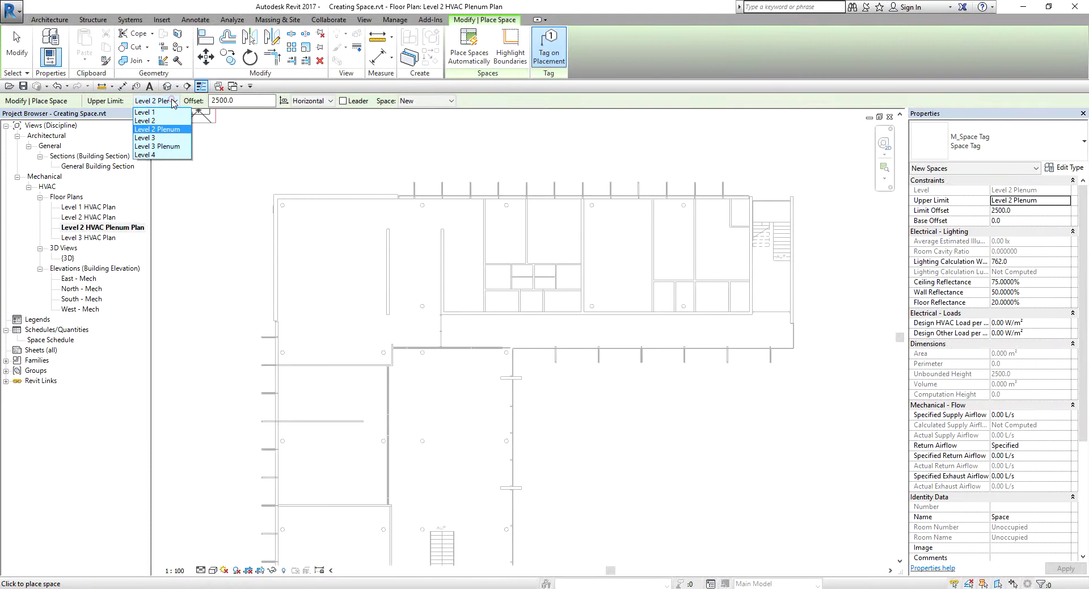
{"action": "left_click", "coordinate": [145, 137]}
{"action": "double_click", "coordinate": [249, 101]}
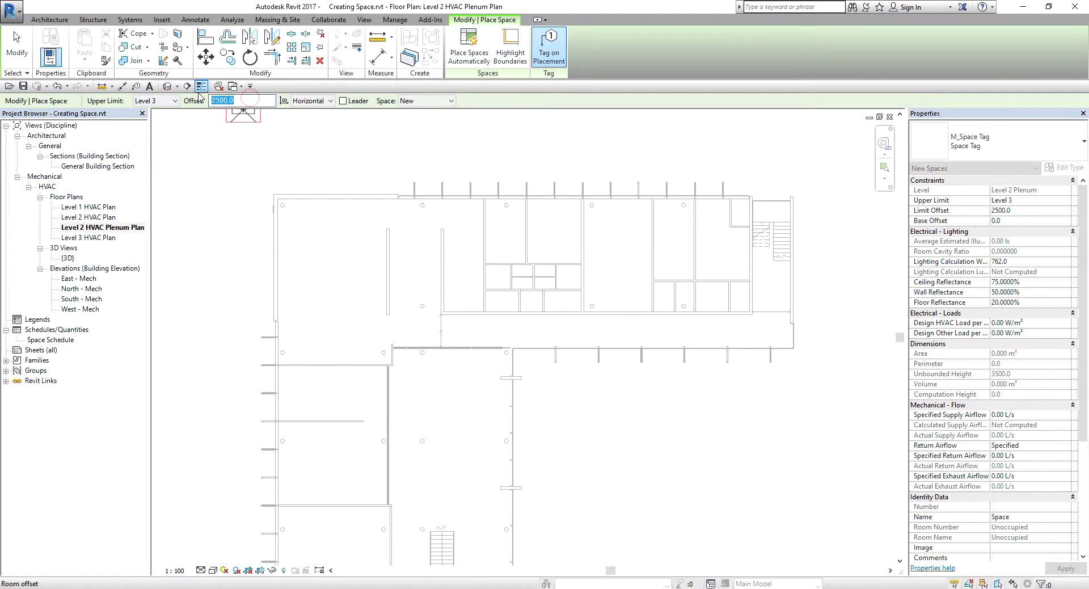
{"action": "type", "text": "0"}
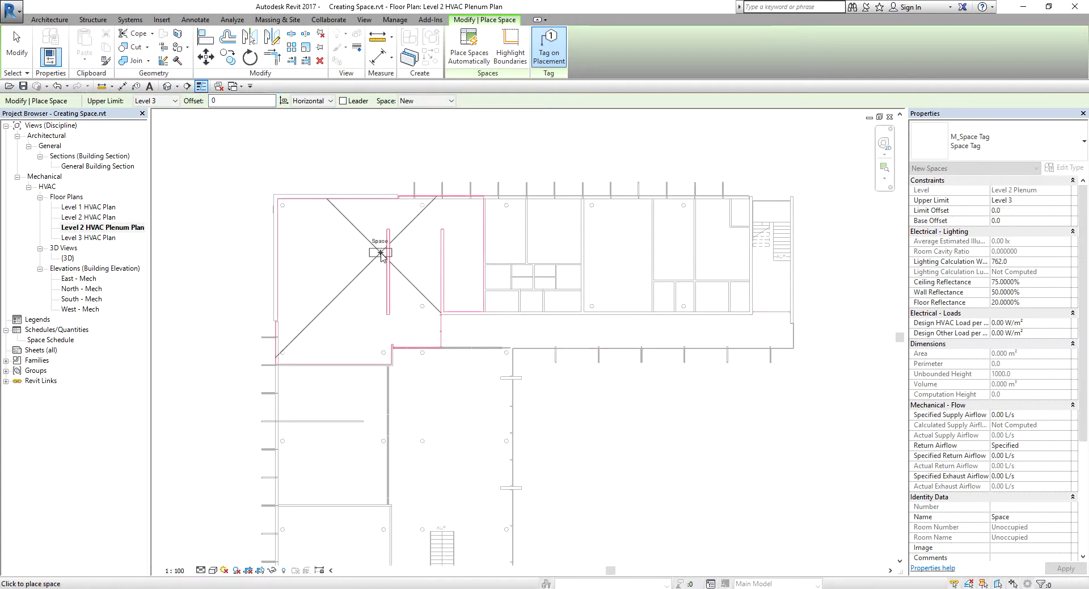
{"action": "scroll", "coordinate": [380, 257], "scroll_direction": "up", "scroll_amount": 2}
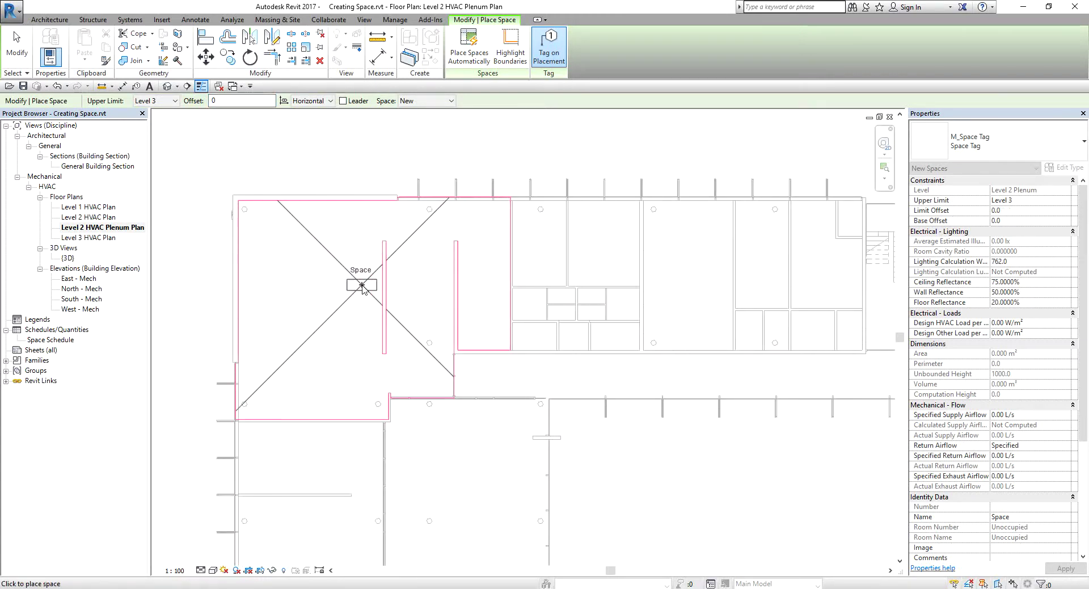
{"action": "left_click", "coordinate": [356, 291]}
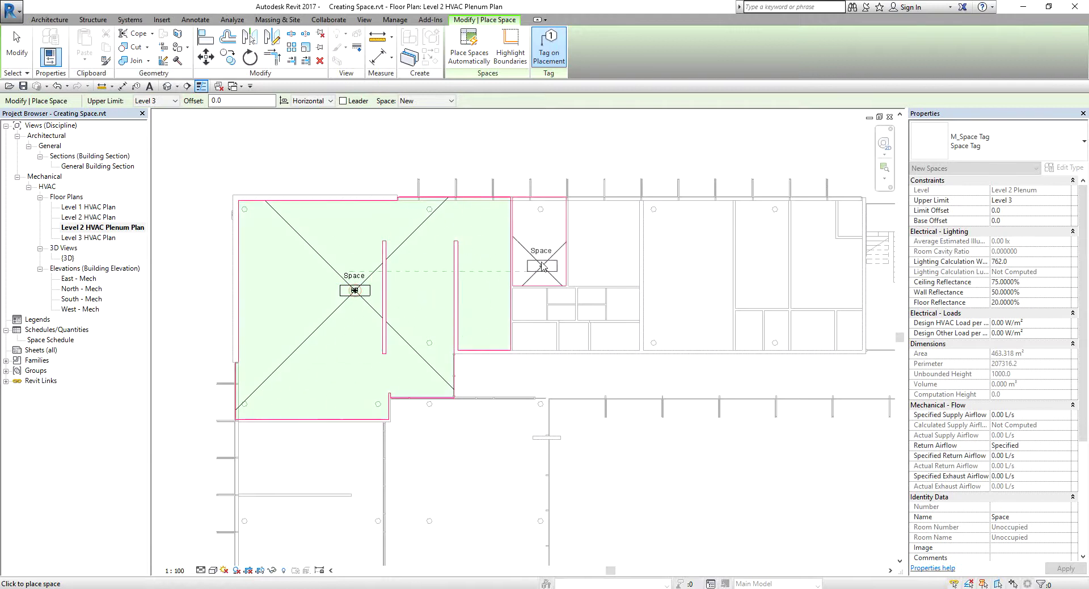
{"action": "left_click", "coordinate": [543, 250]}
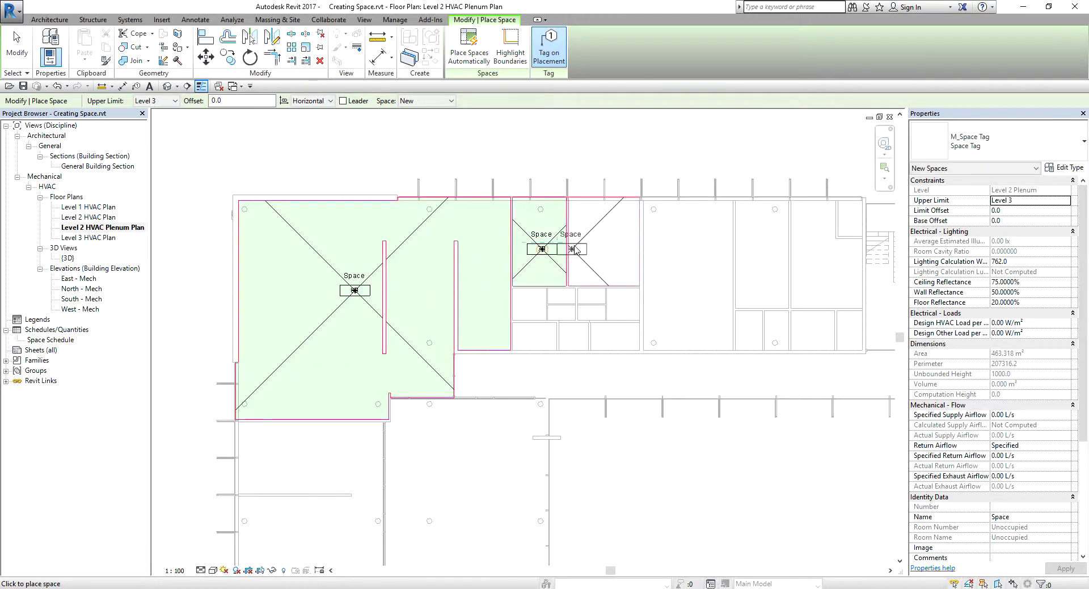
{"action": "left_click", "coordinate": [604, 249]}
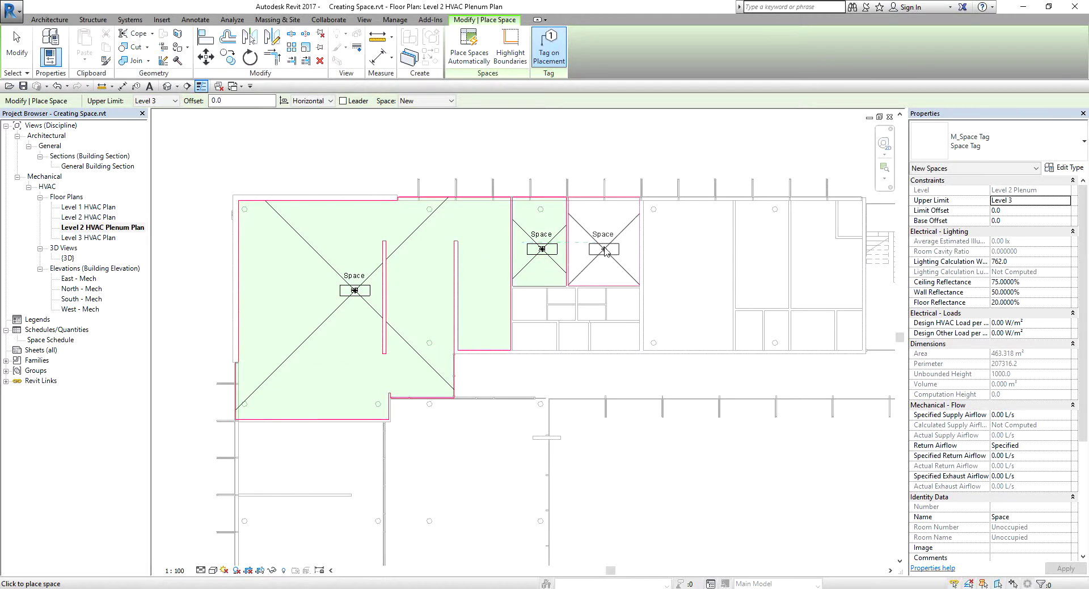
{"action": "left_click", "coordinate": [690, 249]}
{"action": "left_click", "coordinate": [766, 250]}
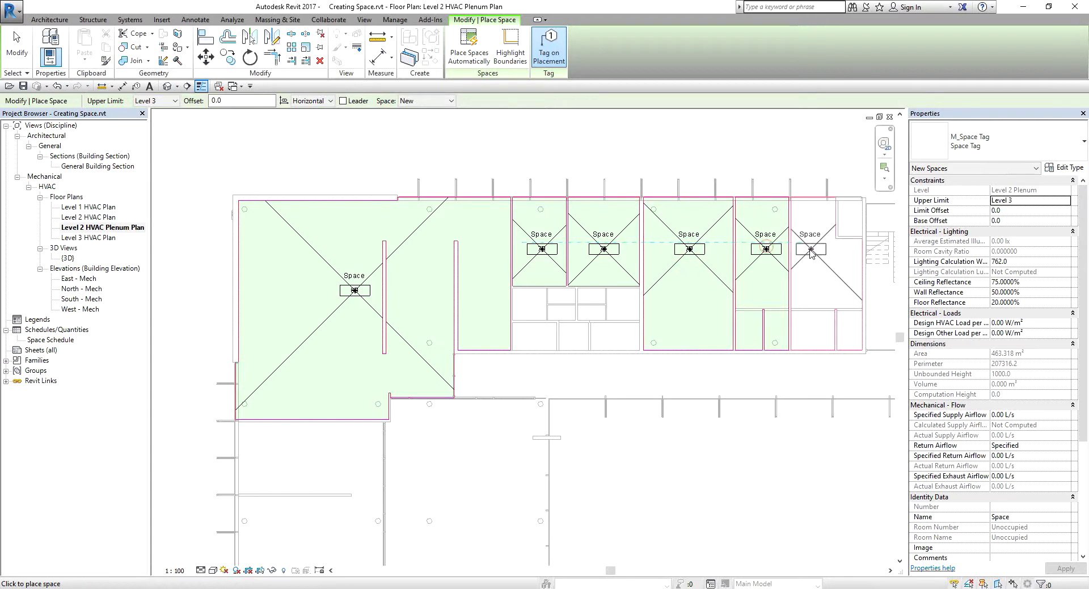
{"action": "left_click", "coordinate": [817, 255]}
{"action": "scroll", "coordinate": [817, 255], "scroll_direction": "down", "scroll_amount": 2}
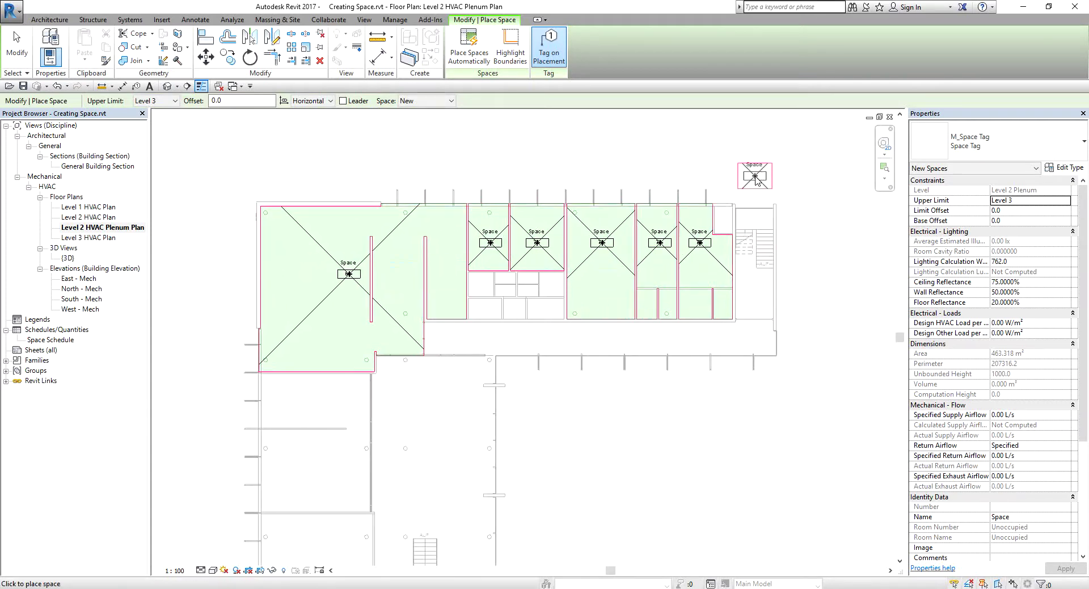
{"action": "left_click", "coordinate": [15, 50]}
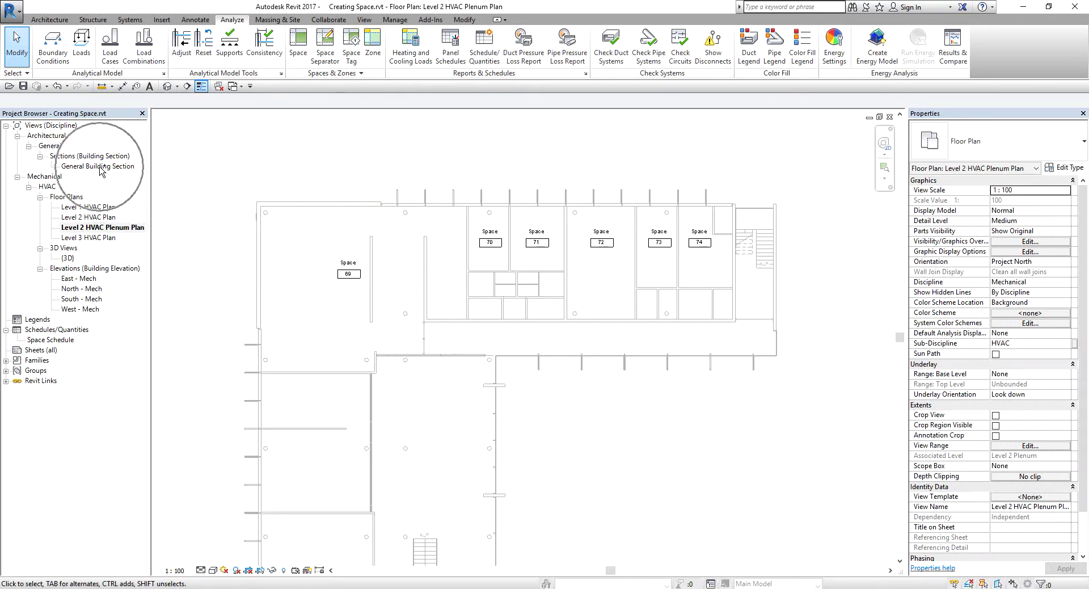
Examine the new plenum spaces above the Level 2 rooms in the General Building Section against the colour legend
{"action": "double_click", "coordinate": [100, 166]}
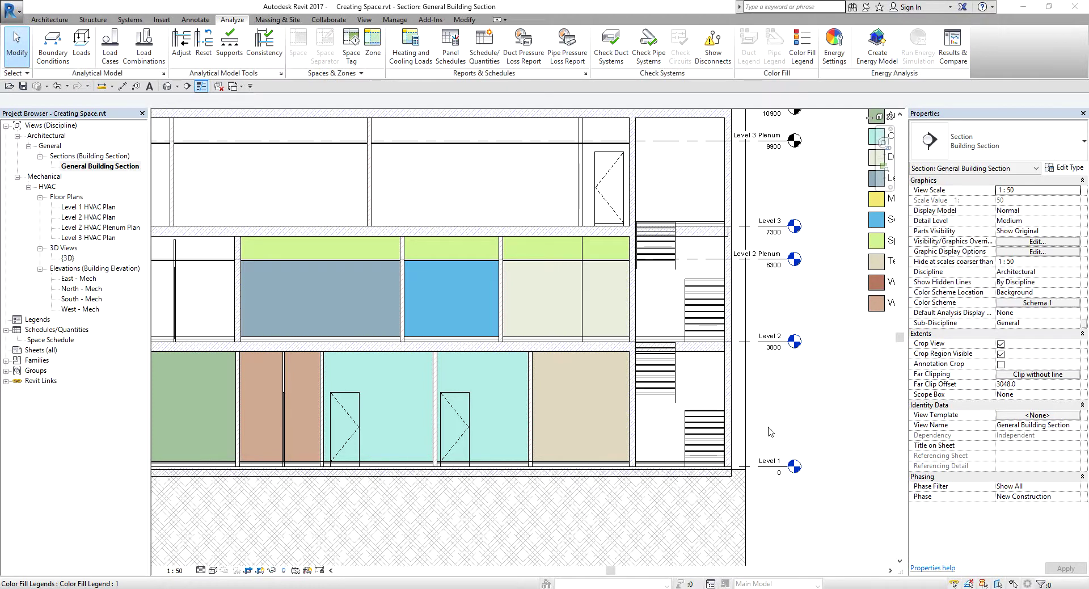
{"action": "scroll", "coordinate": [606, 316], "scroll_direction": "down", "scroll_amount": 2}
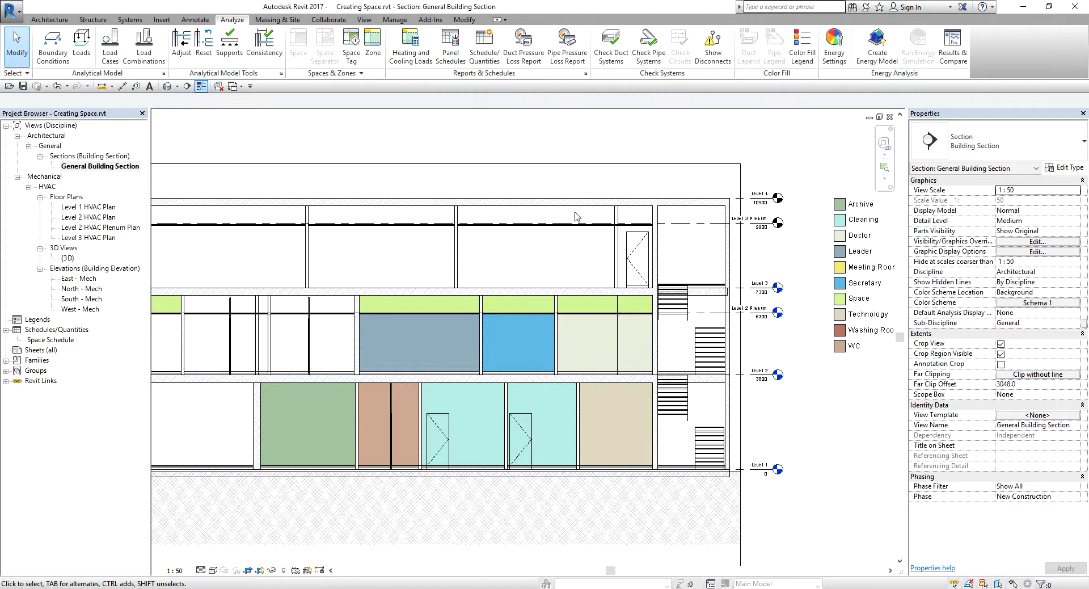
{"action": "middle_click_drag", "start_coordinate": [711, 371], "coordinate": [646, 333]}
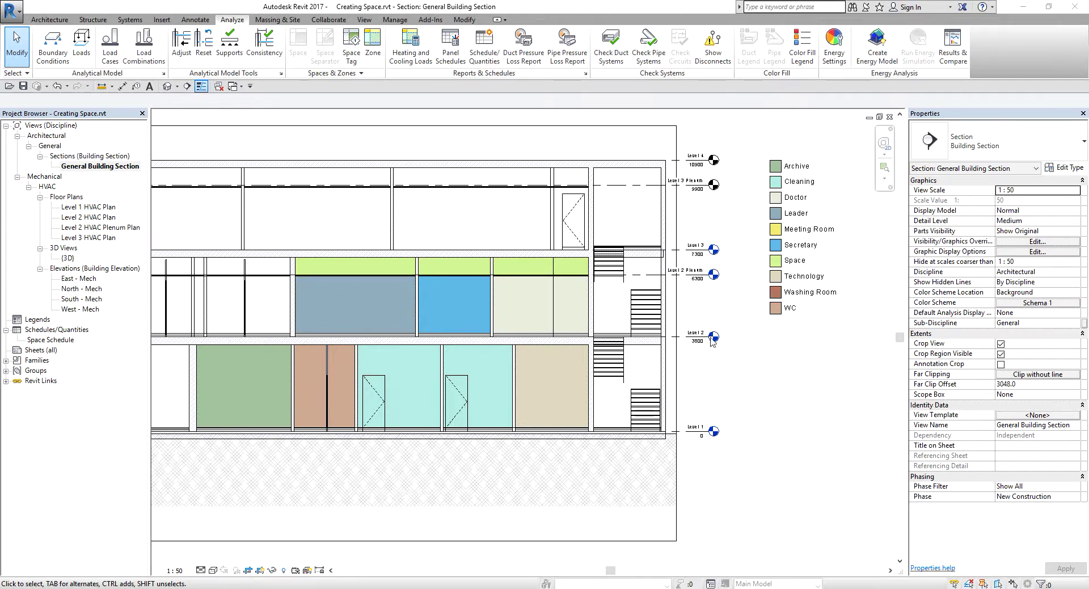
{"action": "middle_click_drag", "start_coordinate": [722, 379], "coordinate": [753, 371]}
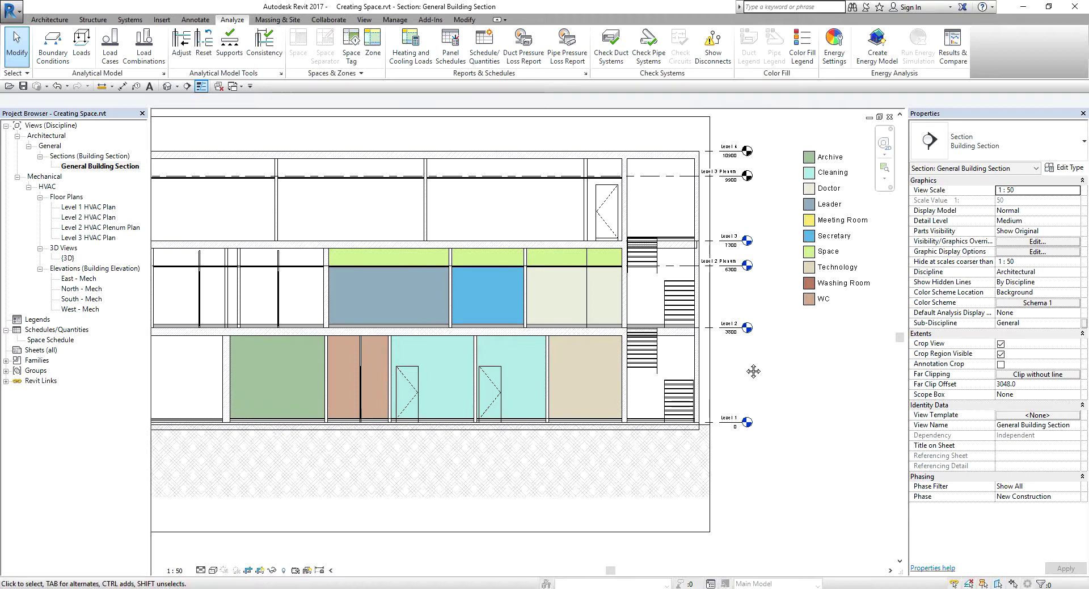